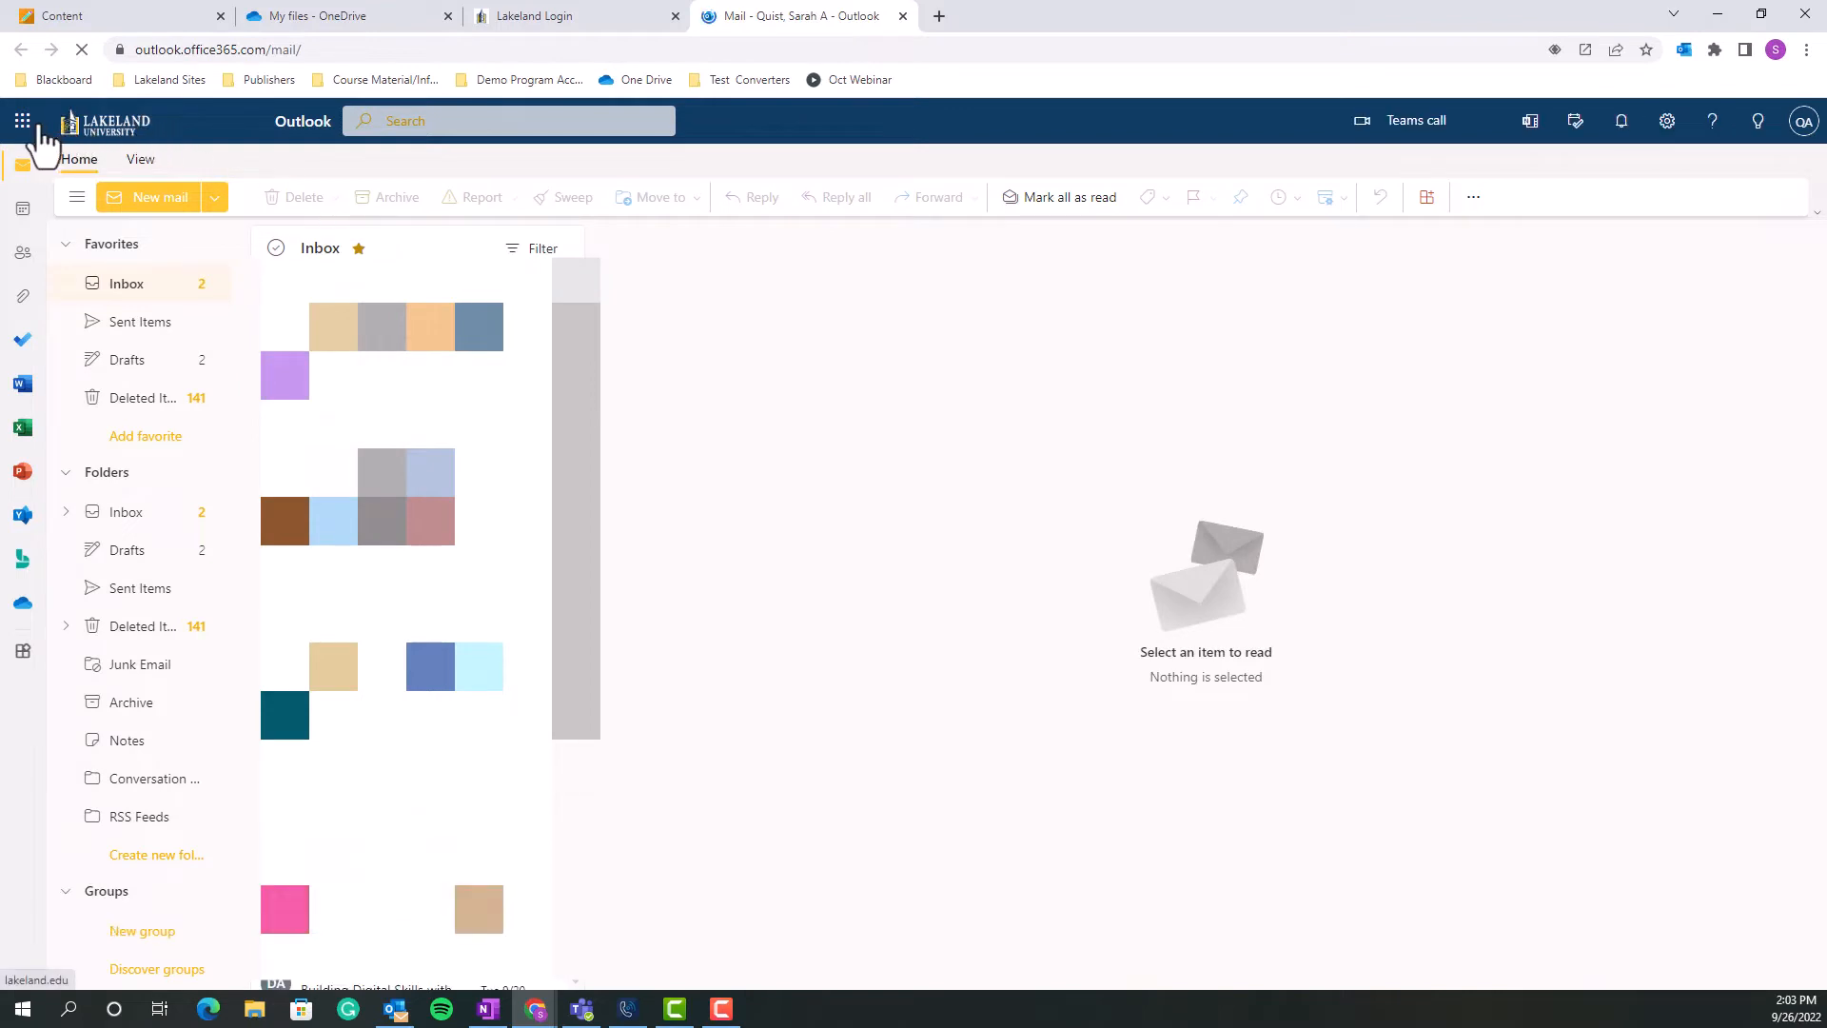
Step: Switch from Outlook to Sway and show its full collection of templates
{"action": "left_click", "coordinate": [21, 128]}
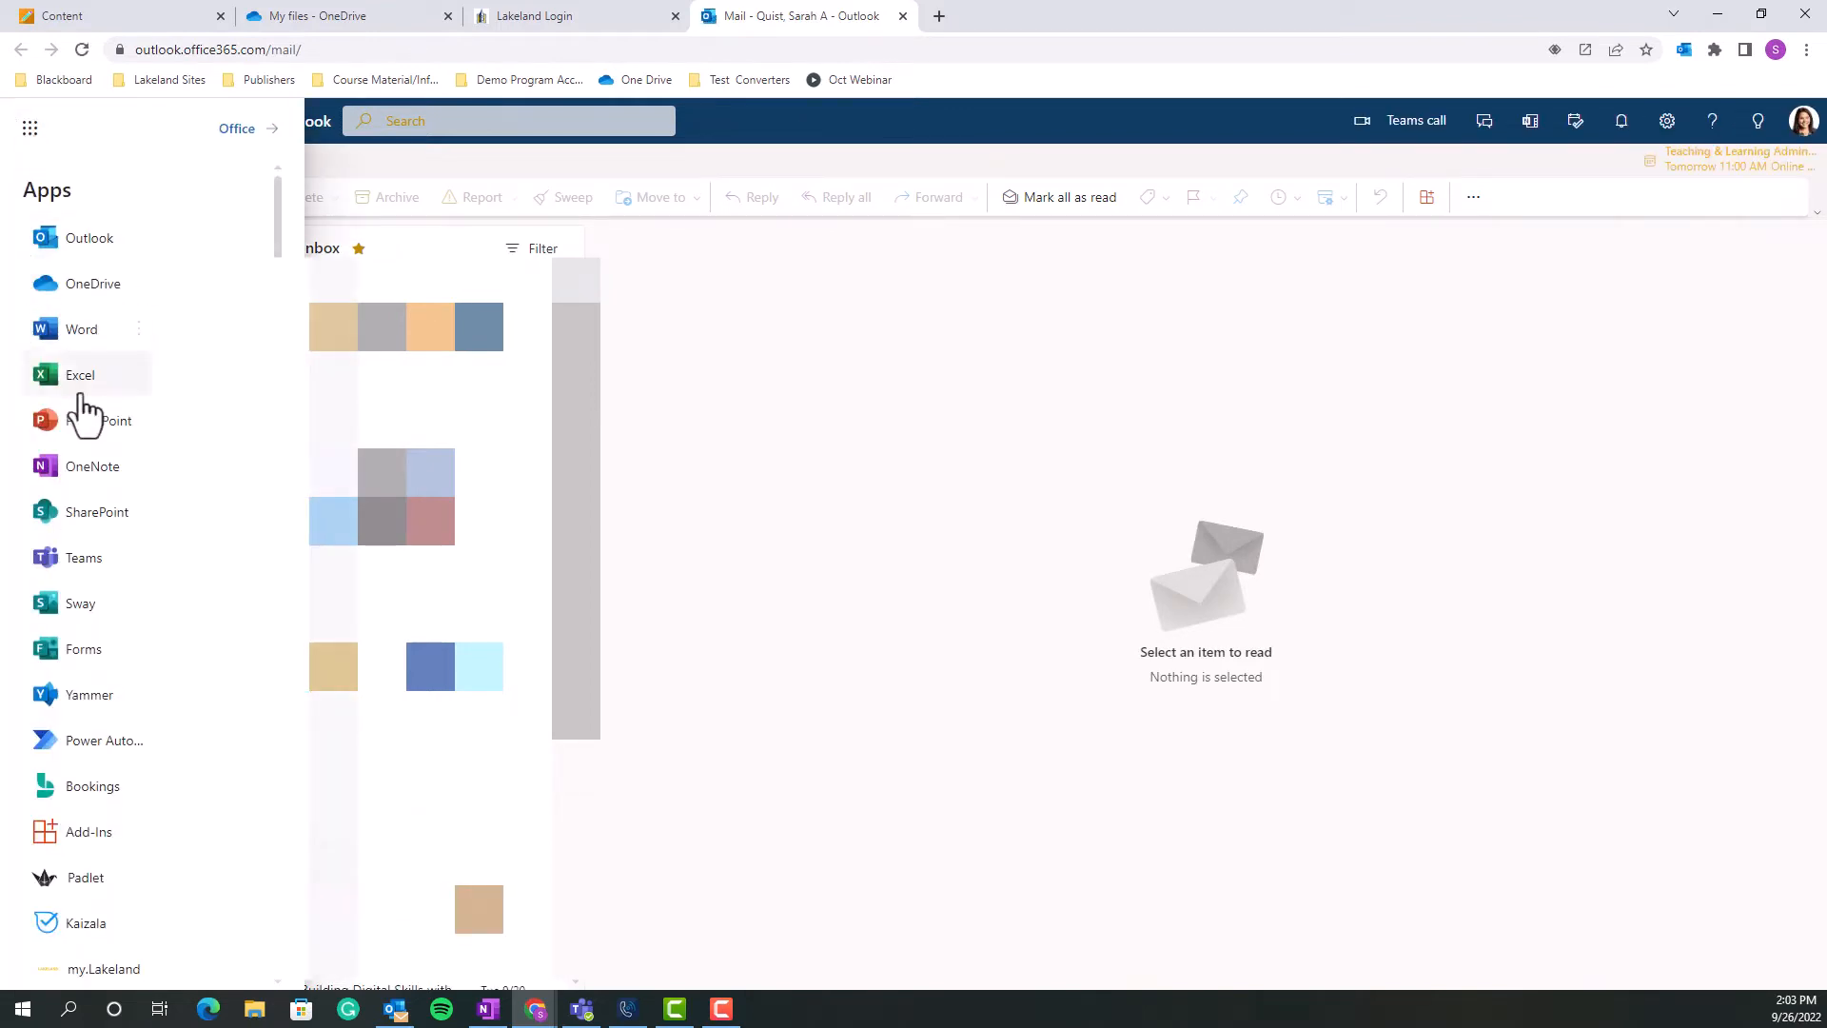
{"action": "left_click", "coordinate": [91, 617]}
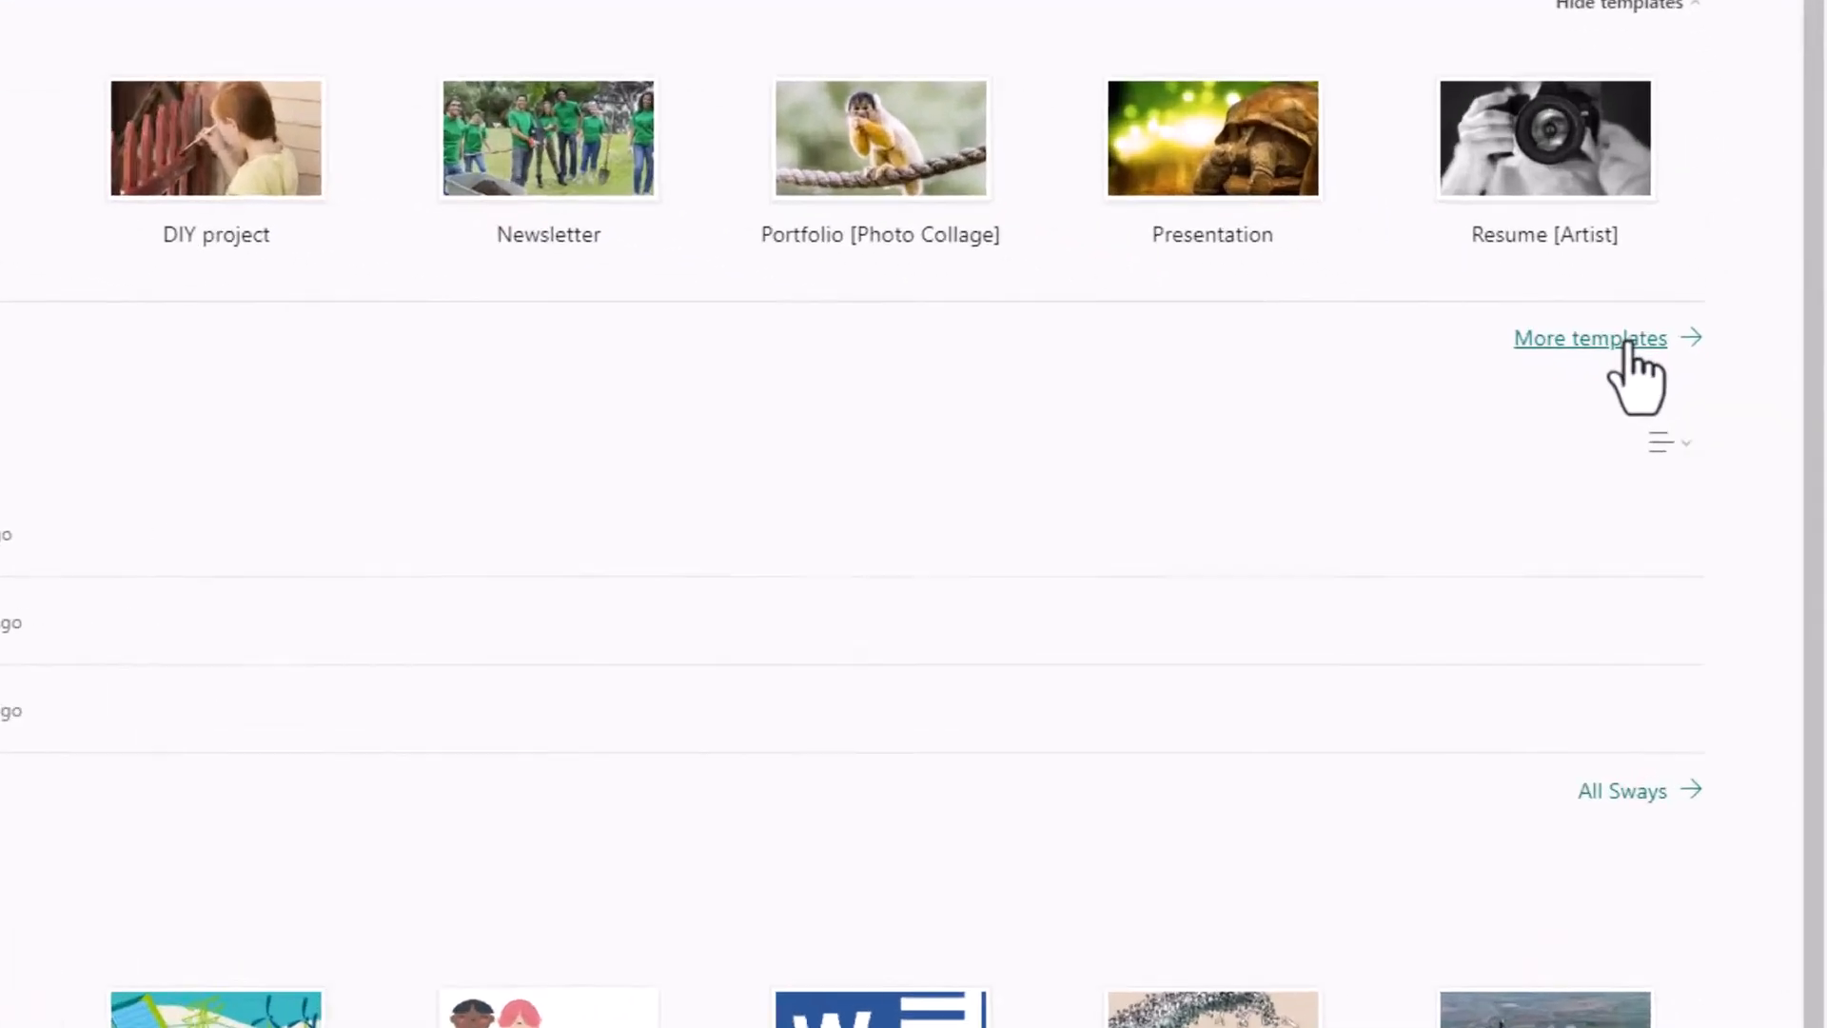
{"action": "left_click", "coordinate": [1580, 301]}
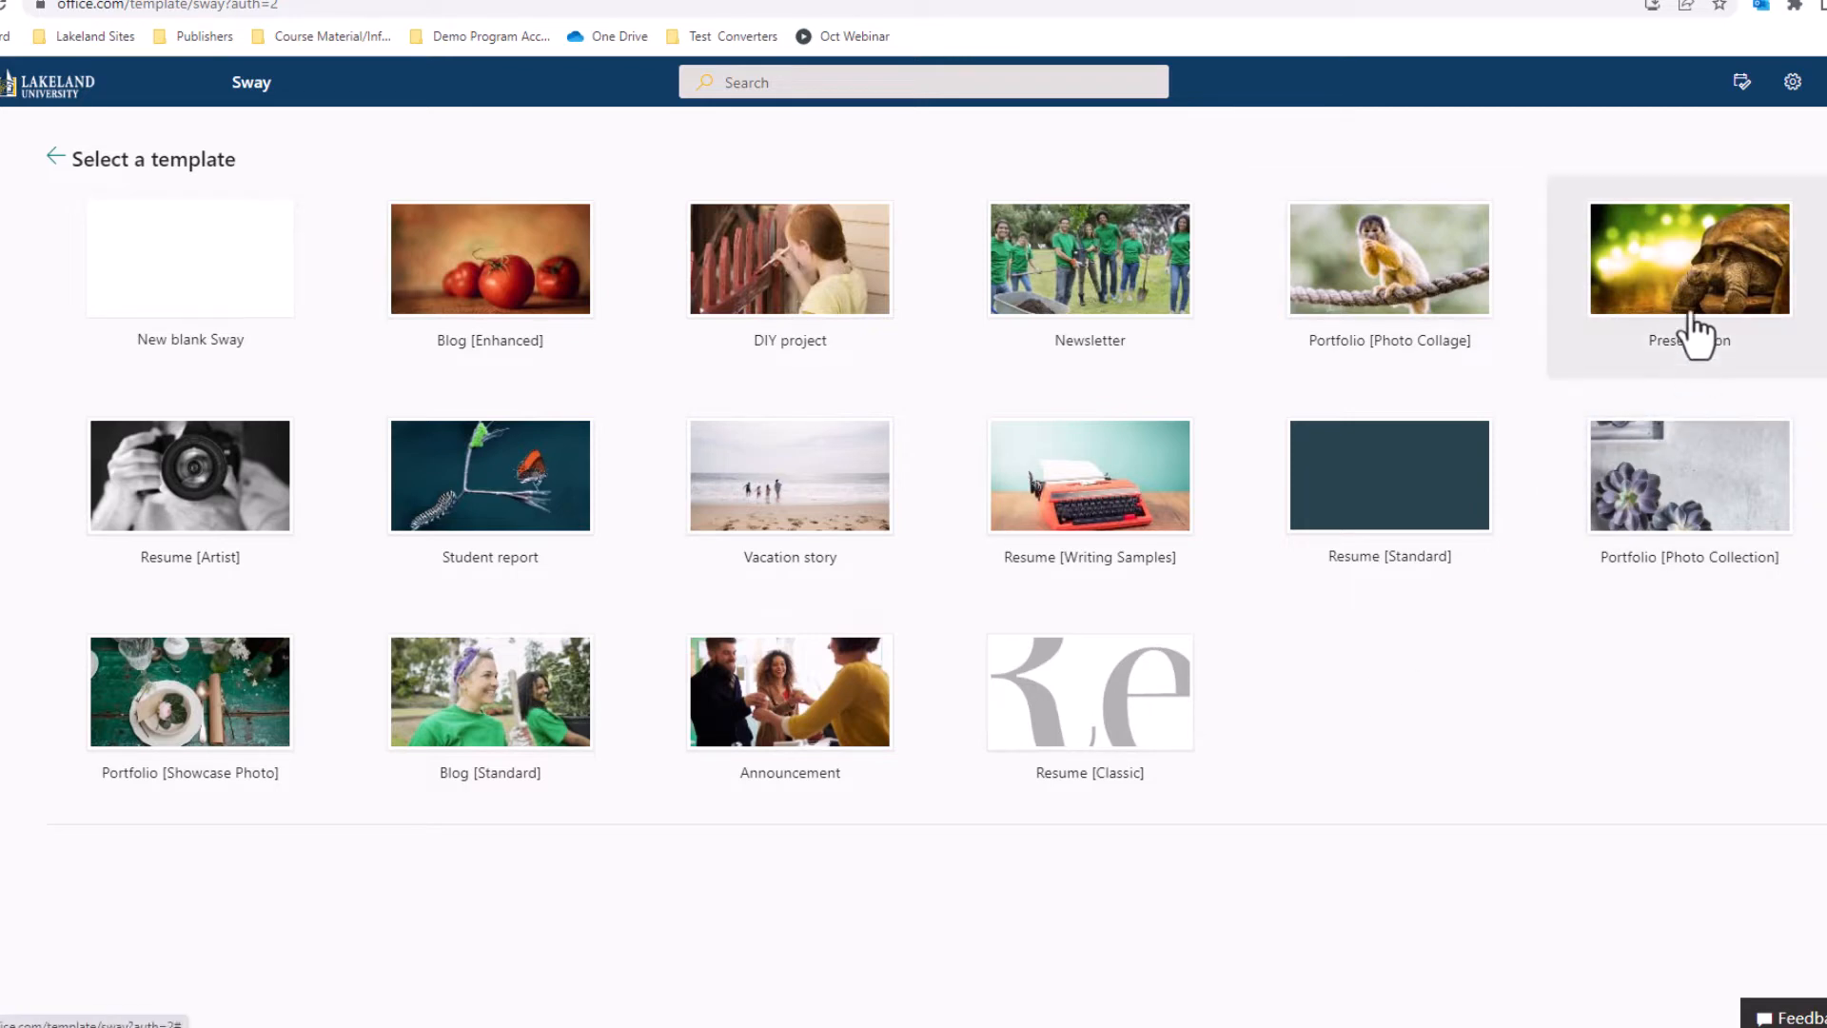
Step: Start editing a Sway based on the Presentation template and look through its storyline cards
{"action": "left_click", "coordinate": [1699, 273]}
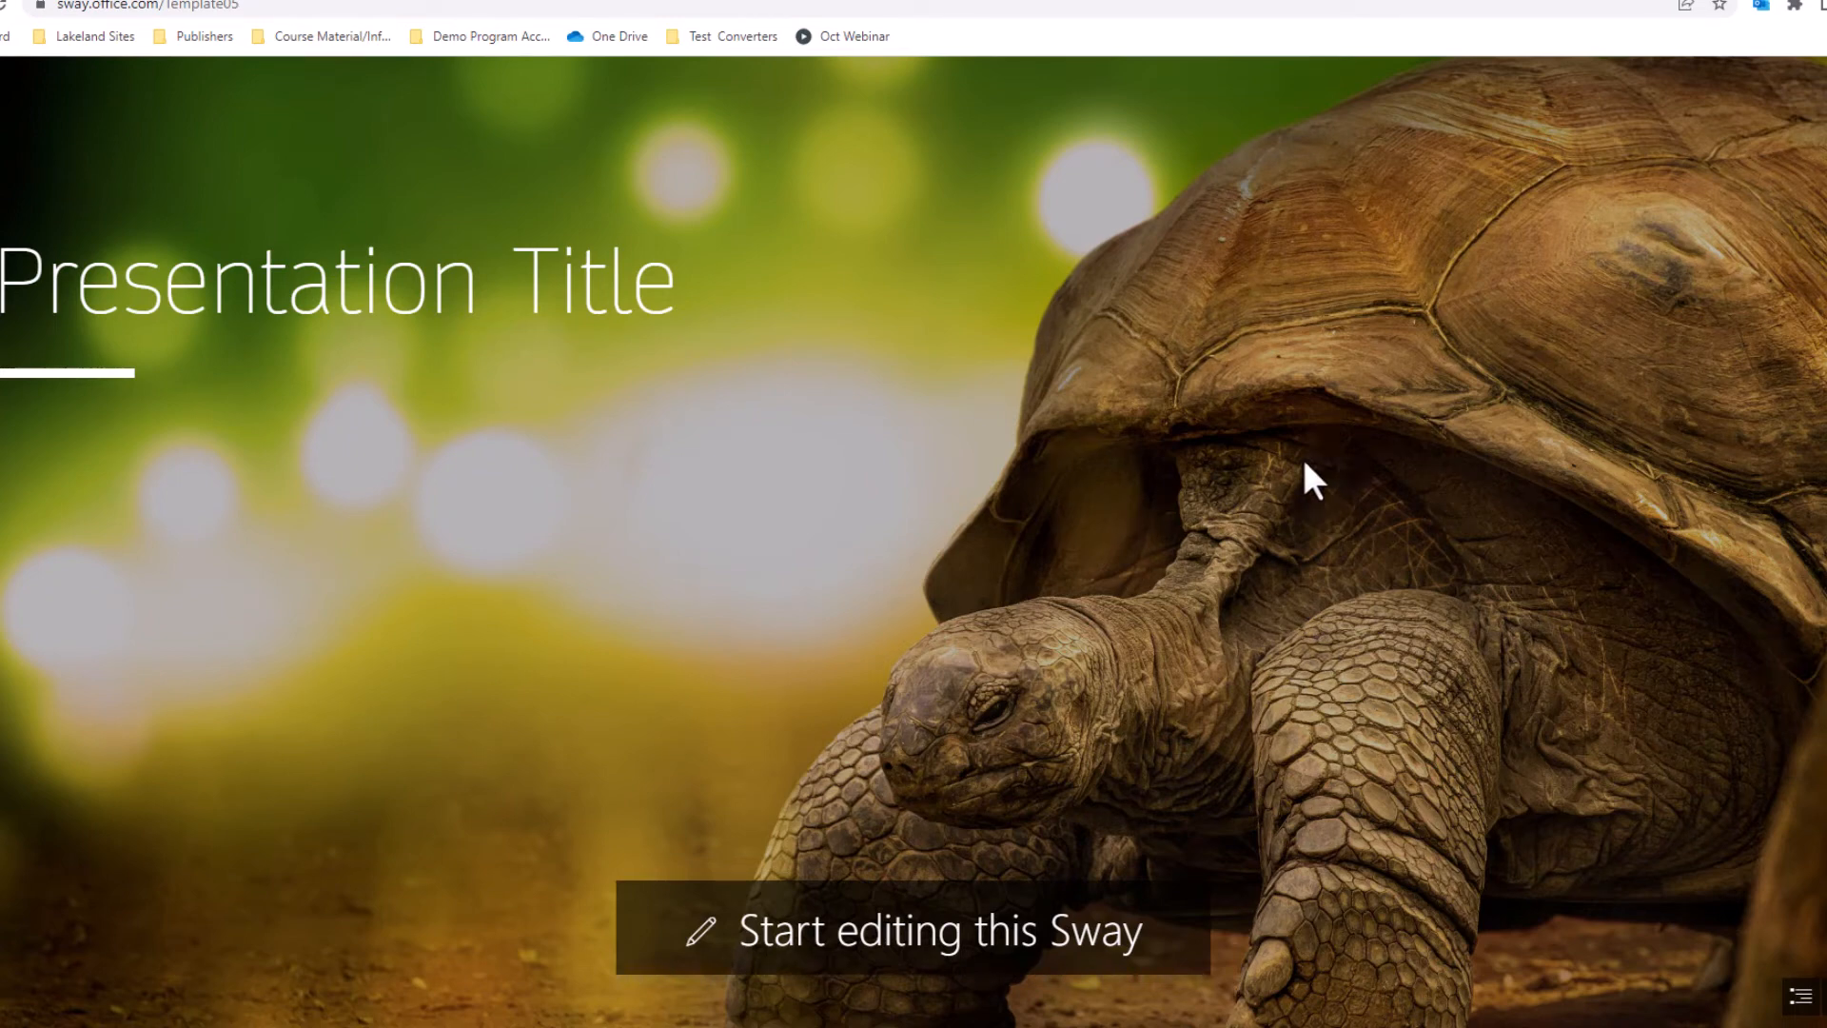
{"action": "left_click", "coordinate": [973, 931]}
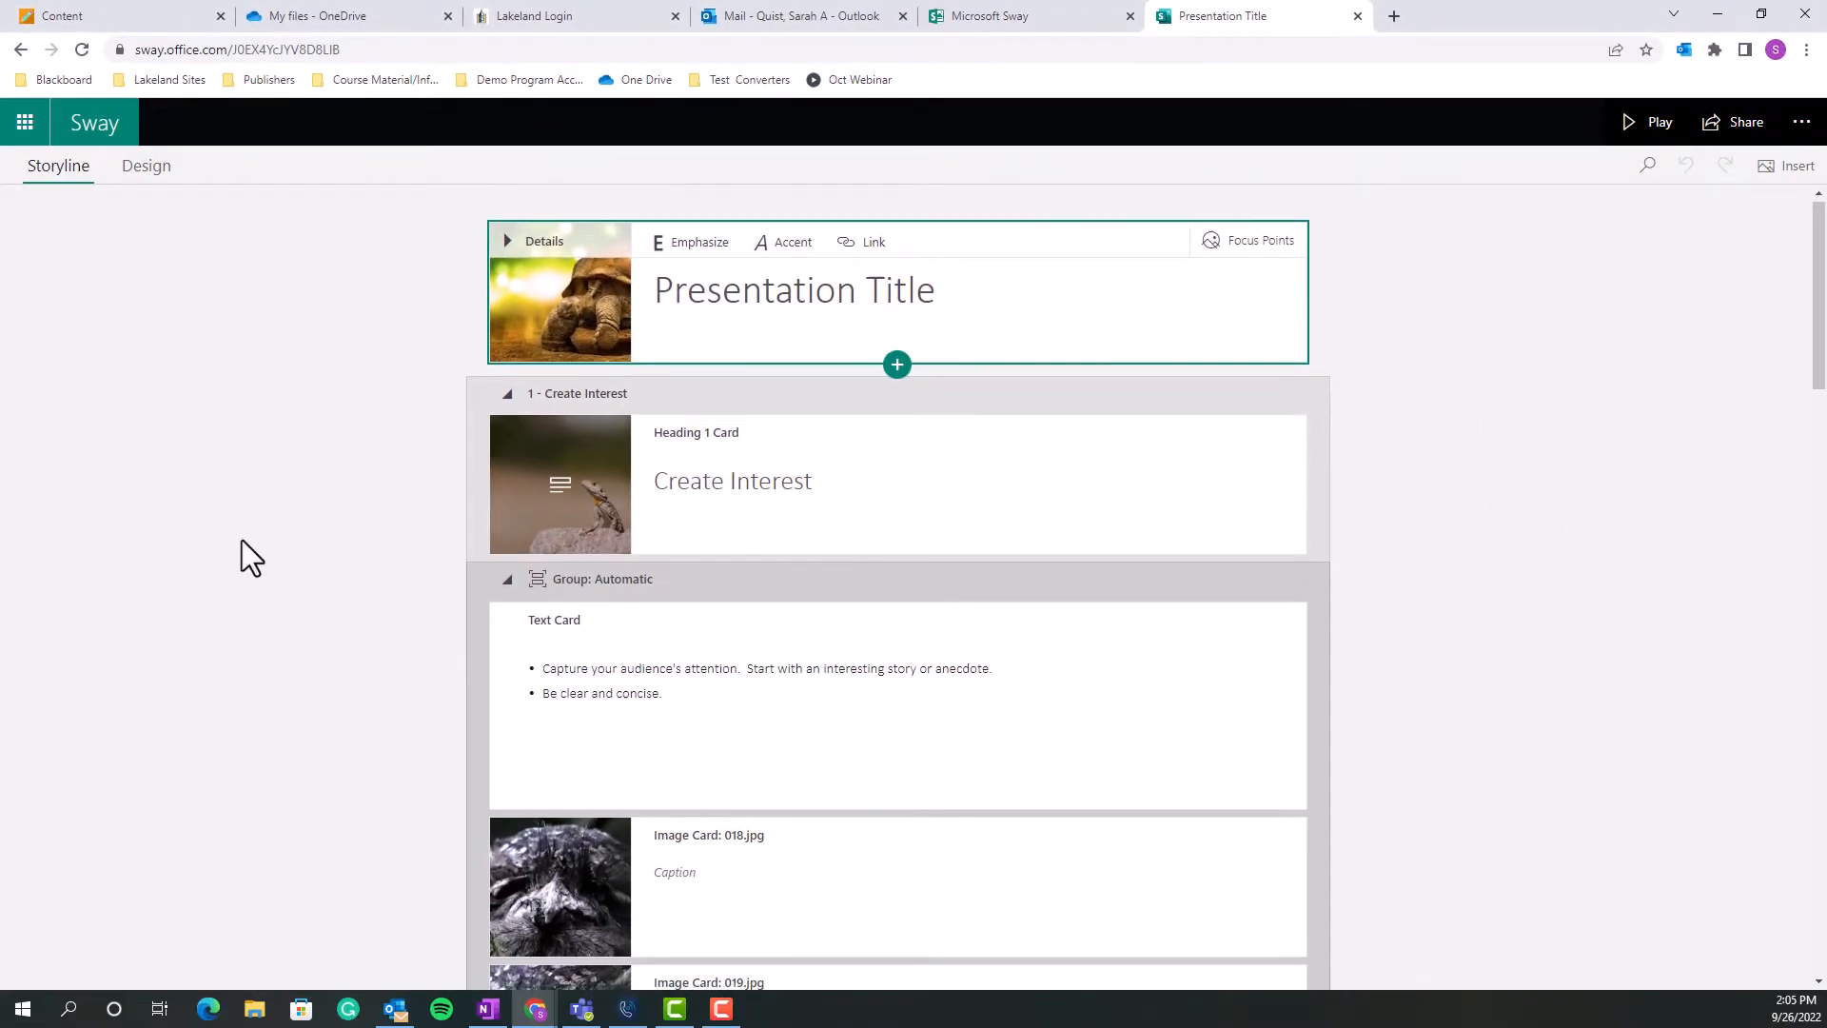
{"action": "scroll", "coordinate": [241, 540], "scroll_direction": "down", "scroll_amount": 2}
{"action": "scroll", "coordinate": [242, 539], "scroll_direction": "up", "scroll_amount": 2}
{"action": "scroll", "coordinate": [323, 345], "scroll_direction": "down", "scroll_amount": 10}
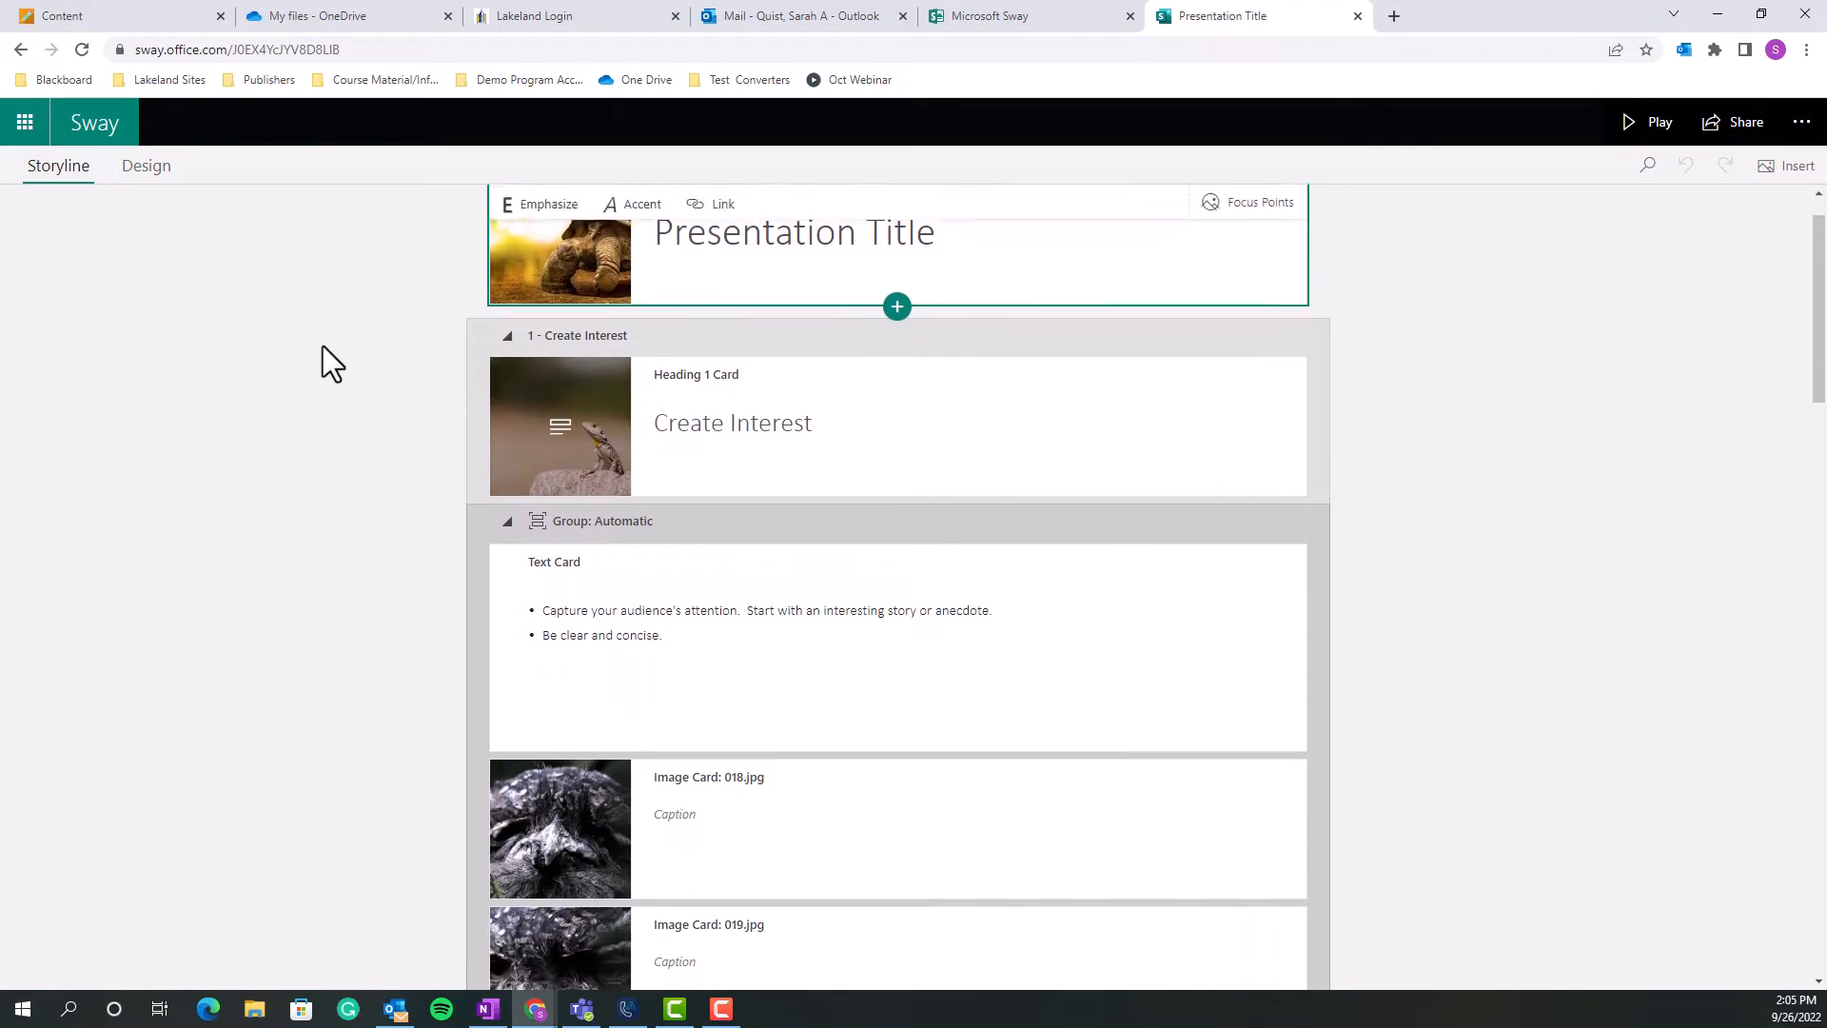
{"action": "scroll", "coordinate": [323, 357], "scroll_direction": "down", "scroll_amount": 6}
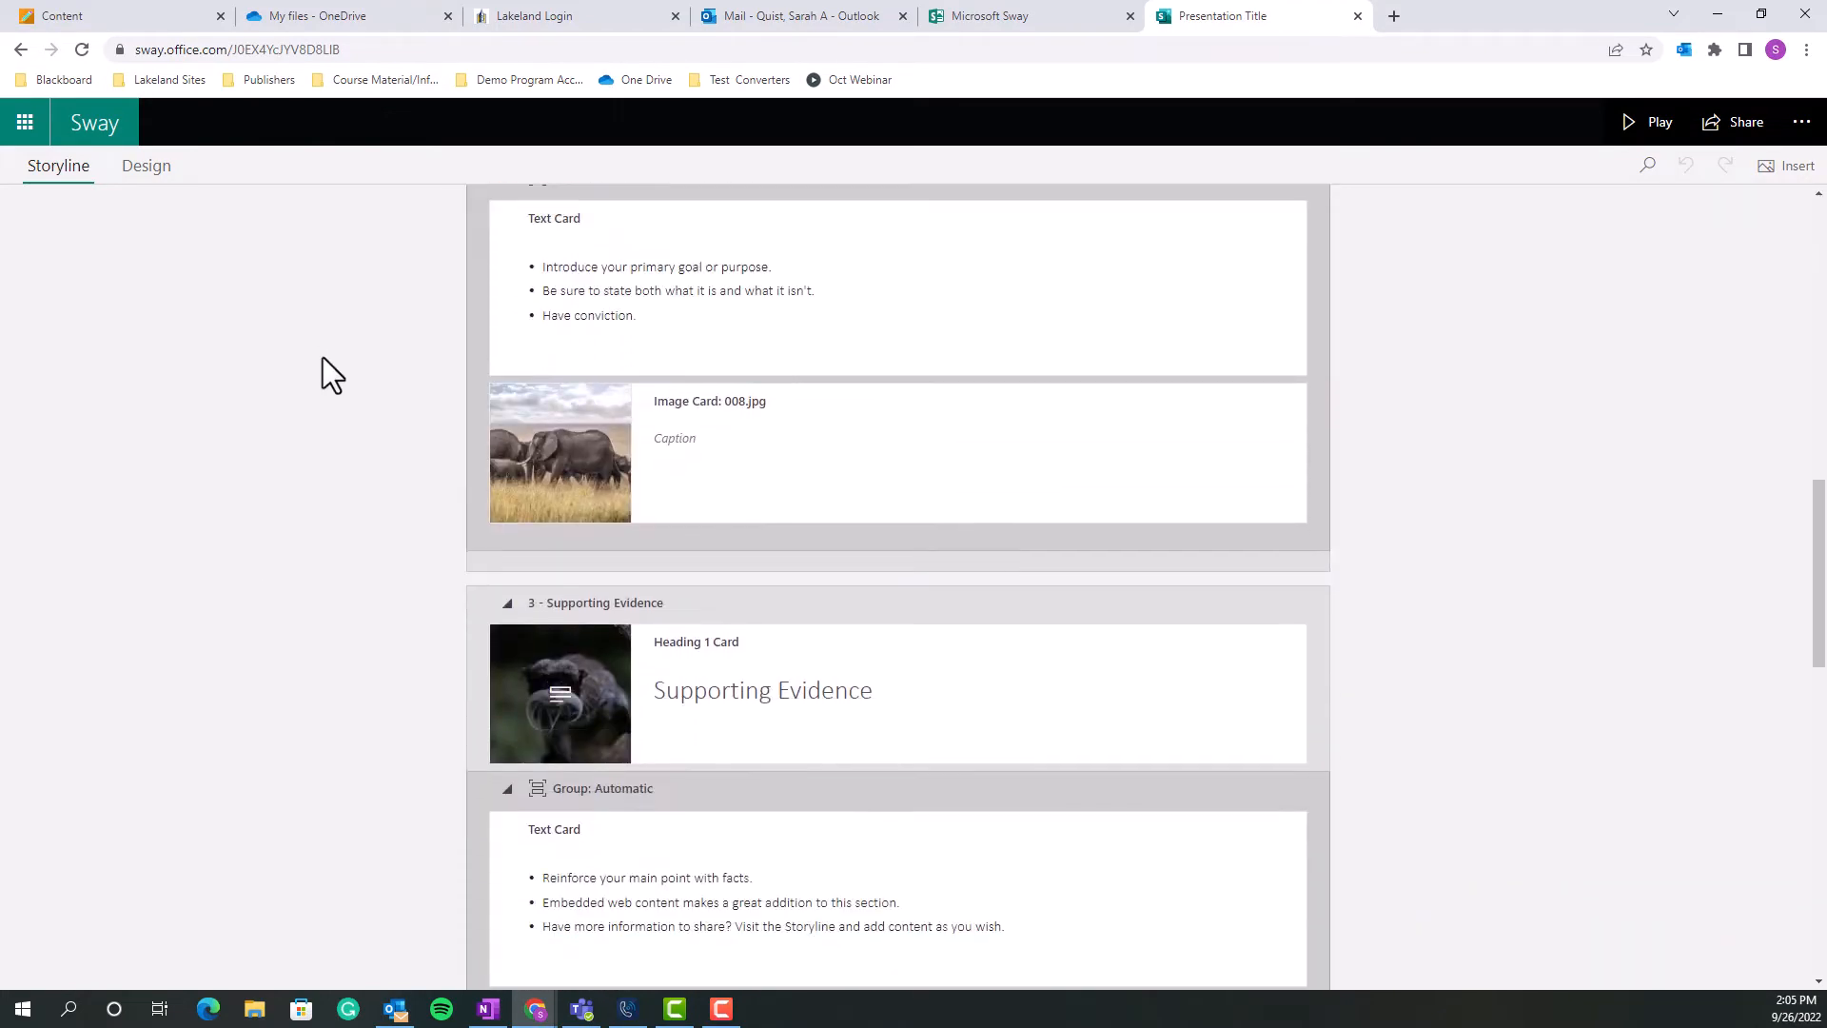
{"action": "scroll", "coordinate": [328, 504], "scroll_direction": "down", "scroll_amount": 5}
{"action": "scroll", "coordinate": [328, 516], "scroll_direction": "down", "scroll_amount": 5}
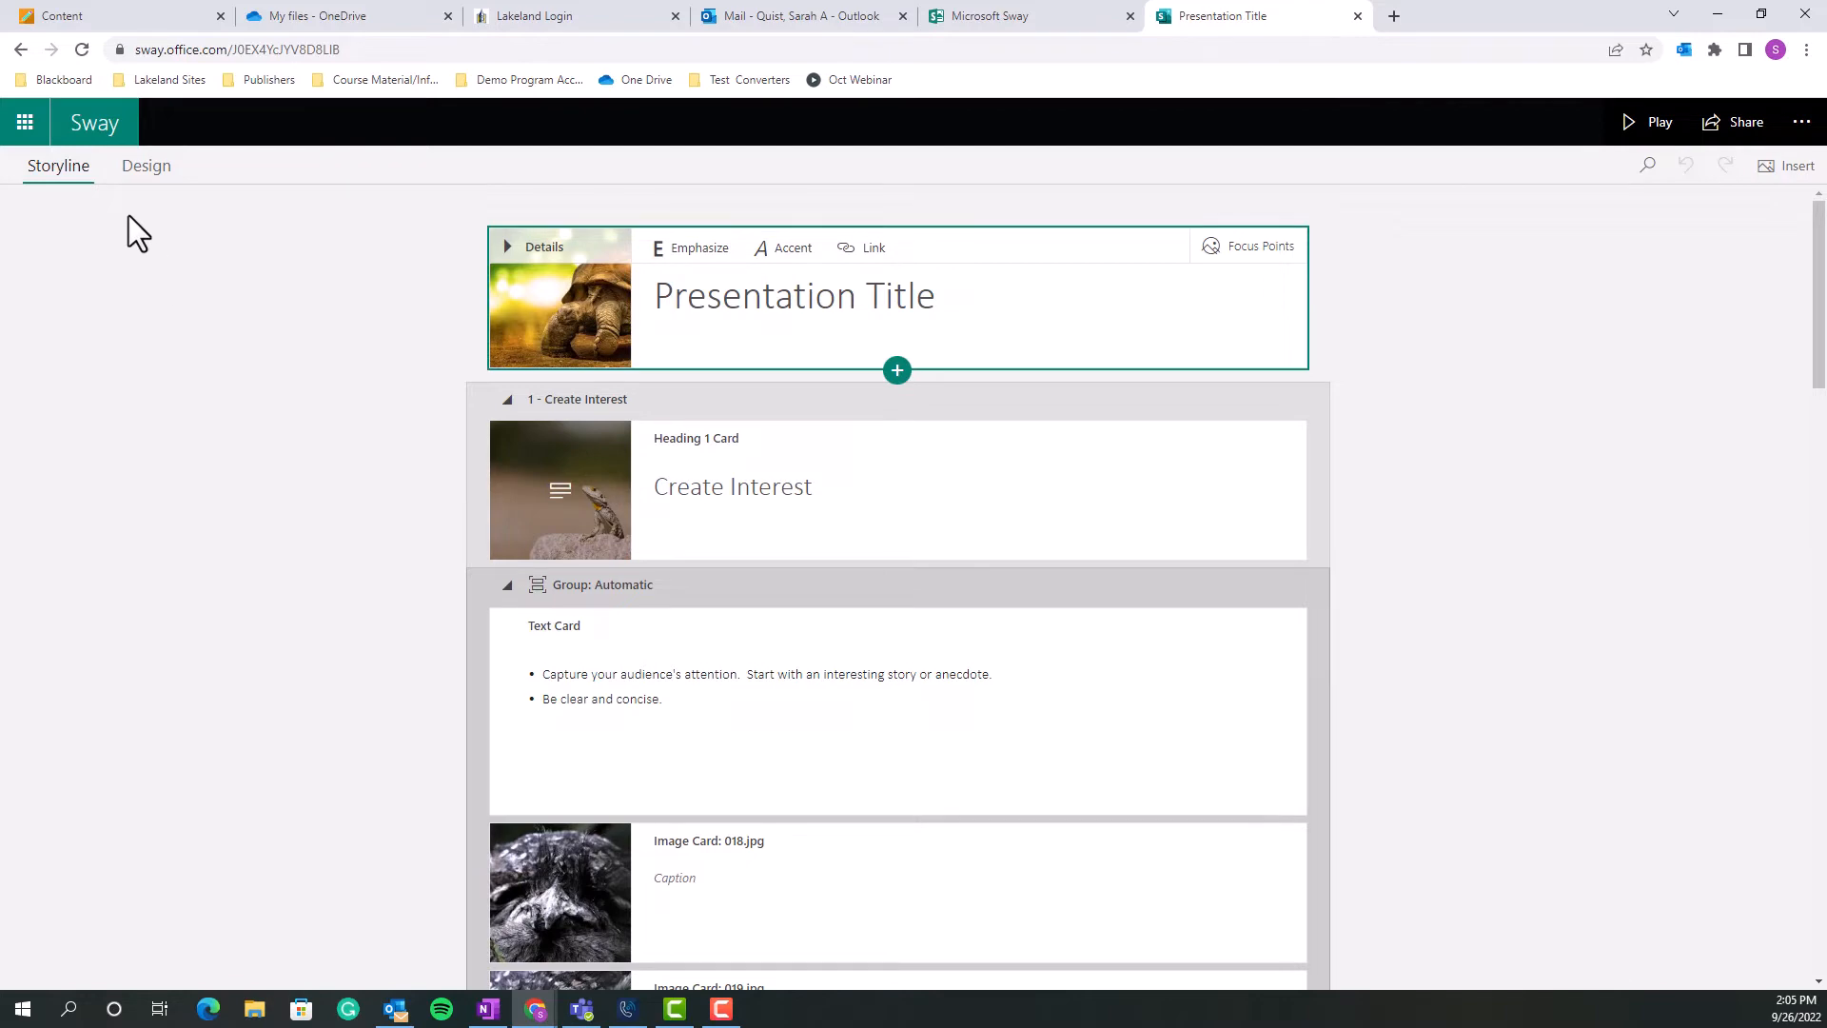
Step: Return to the Sway start page, open the recent Sway "Why Use Sway?" and look through its storyline
{"action": "left_click", "coordinate": [1038, 11]}
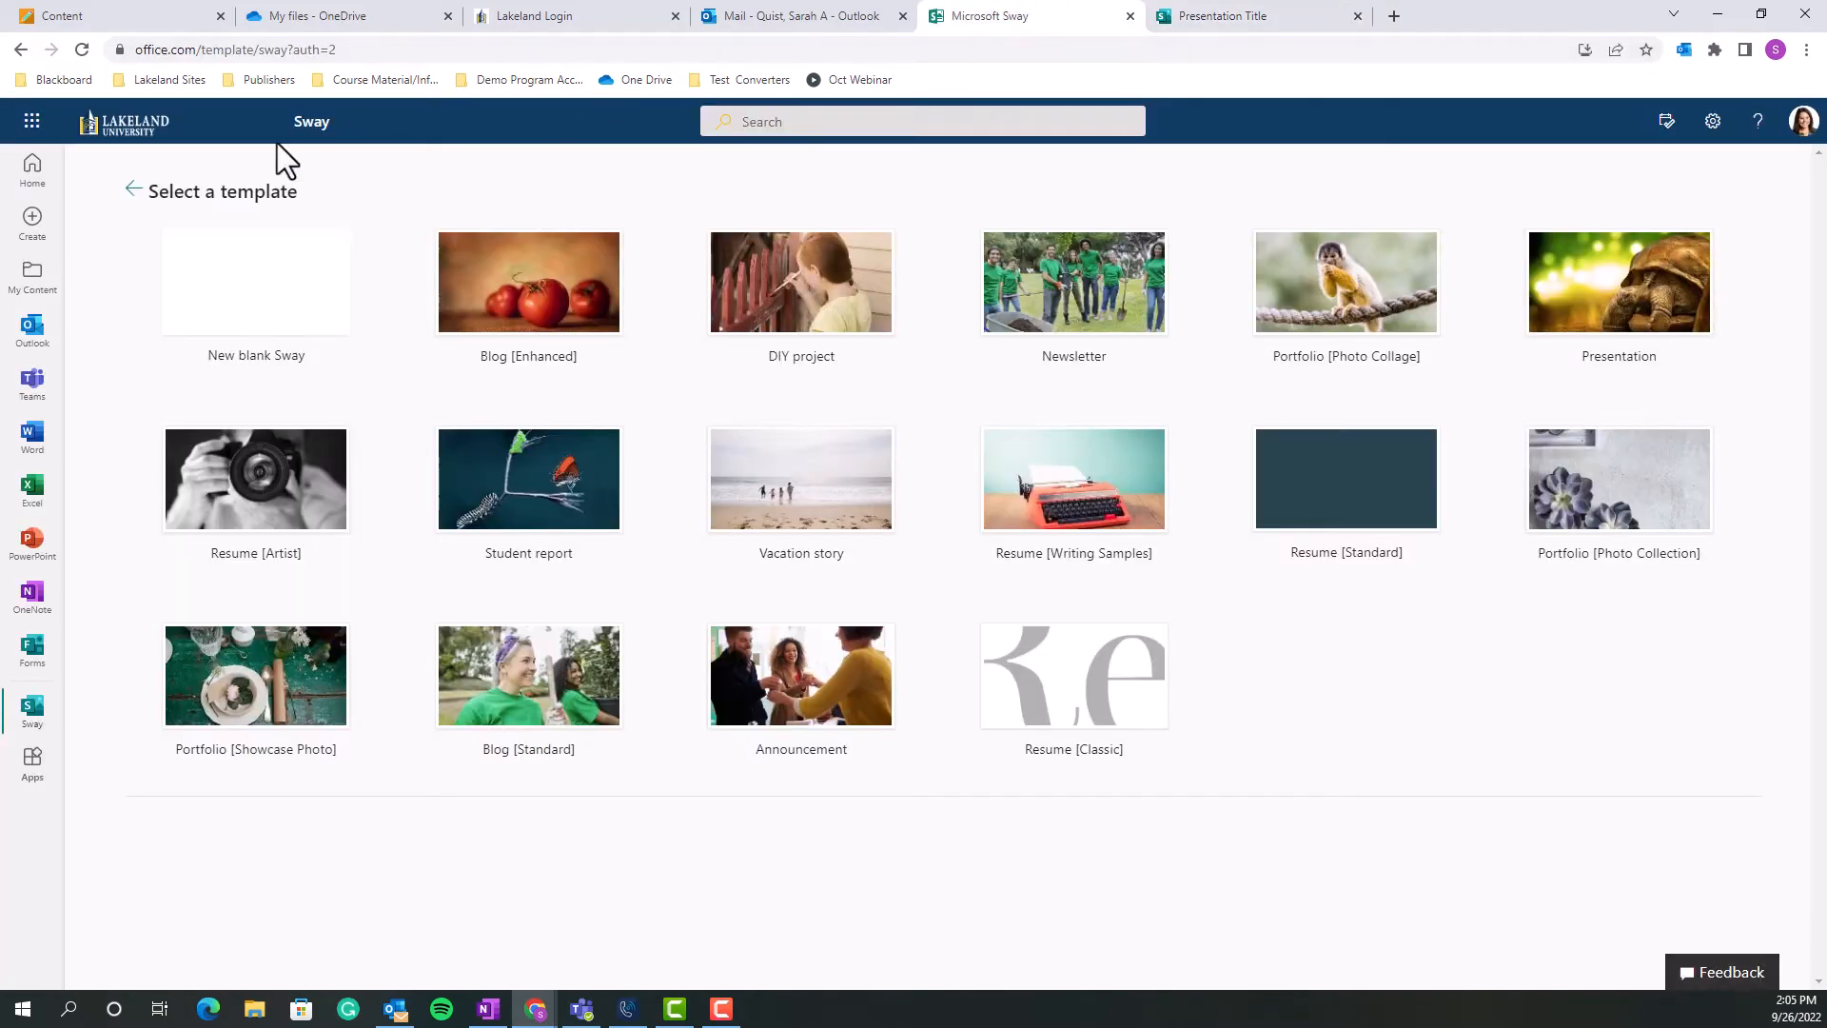
{"action": "left_click", "coordinate": [129, 188]}
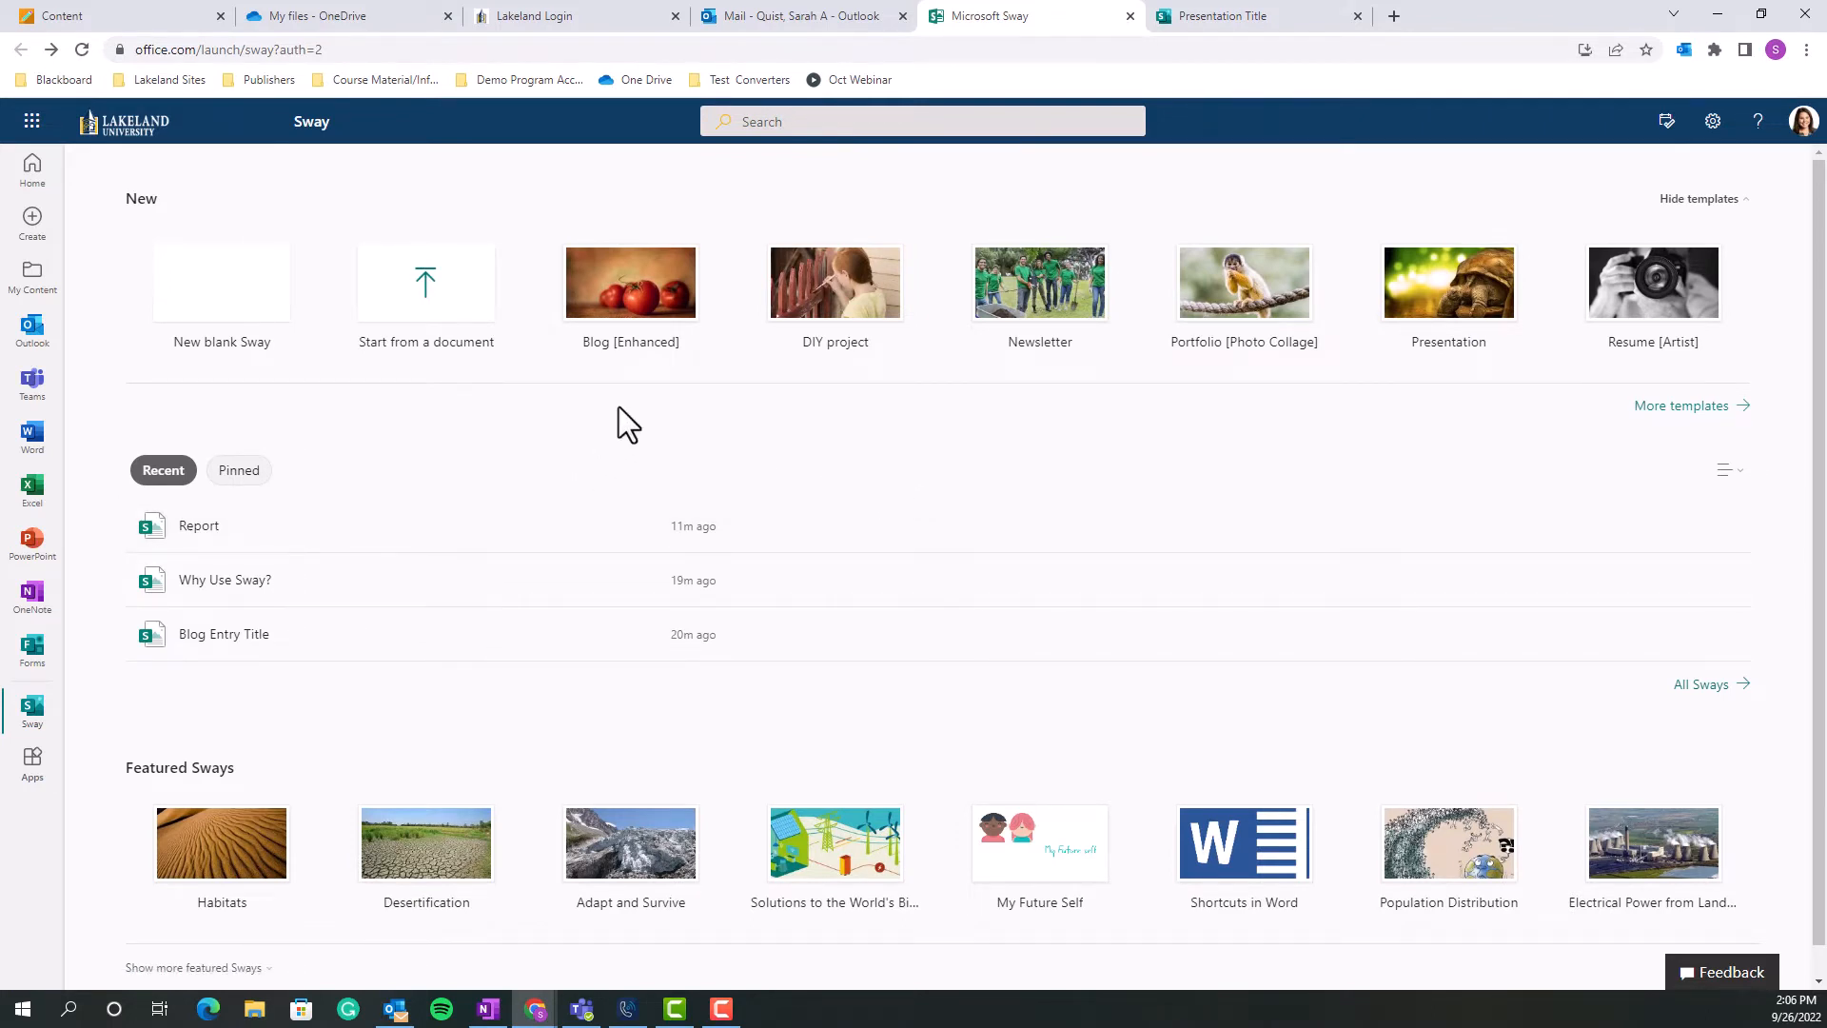
{"action": "left_click", "coordinate": [229, 582]}
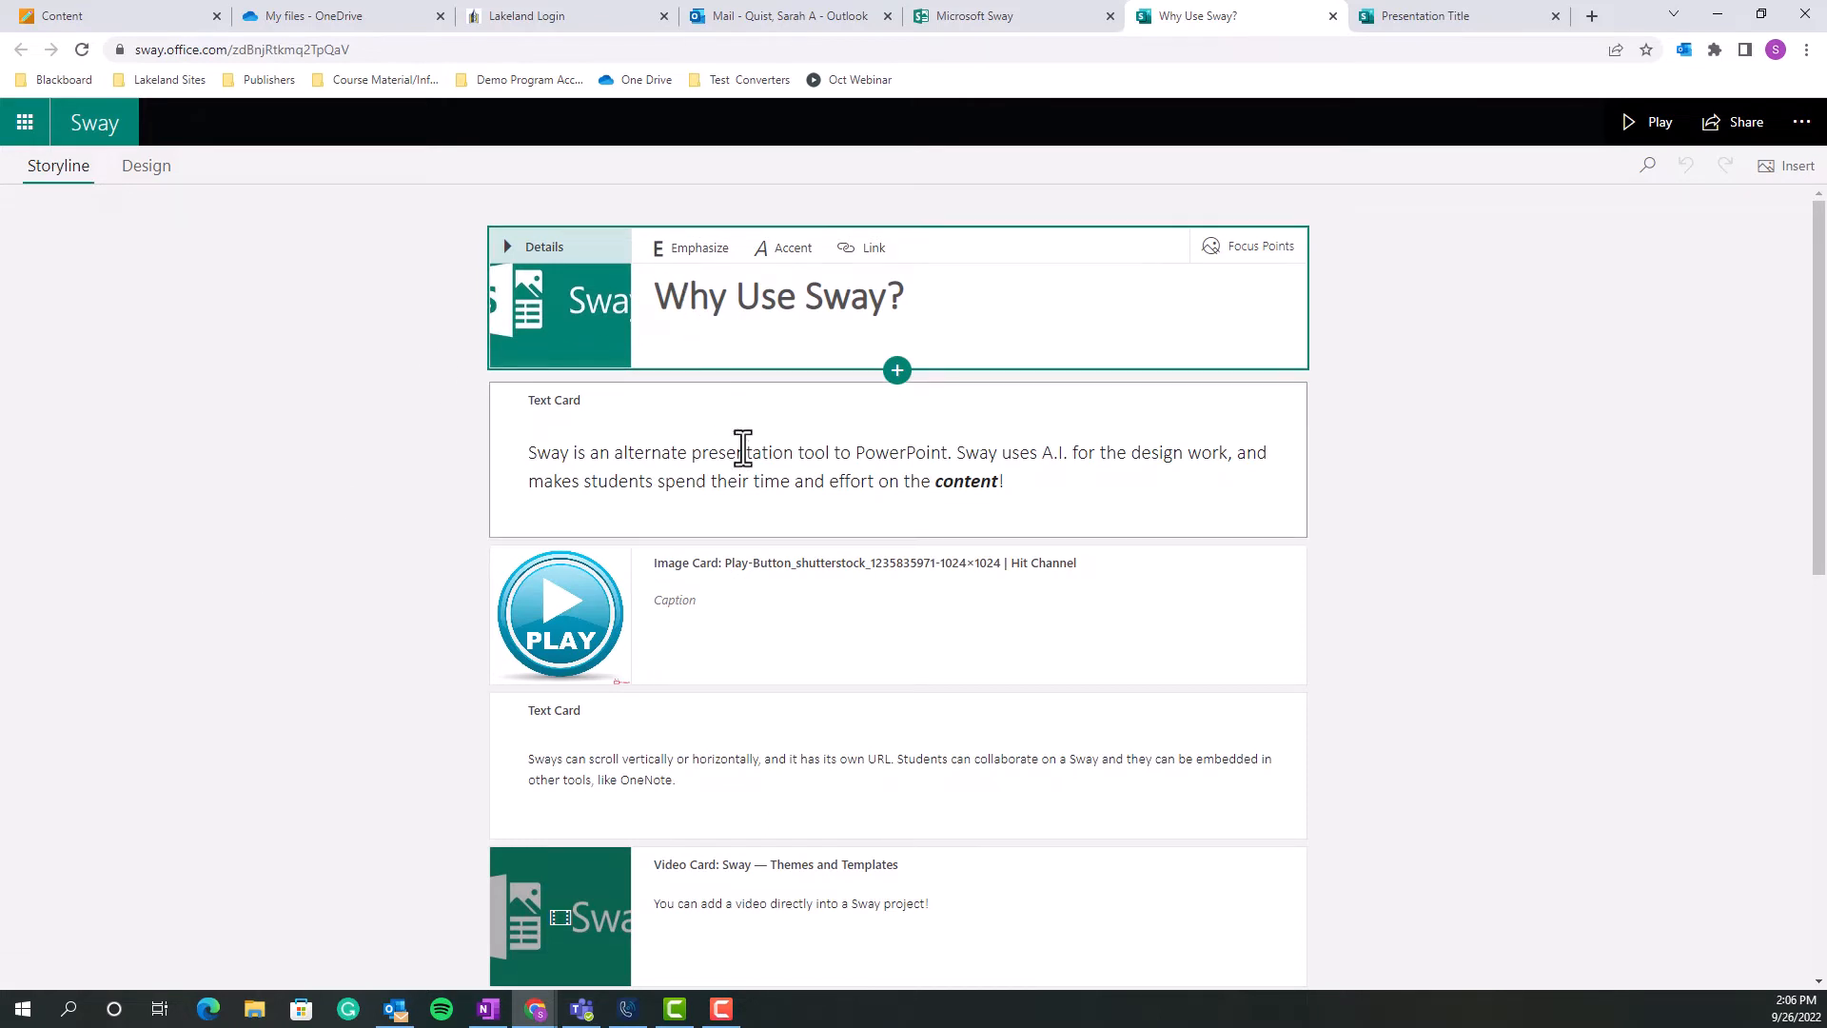
{"action": "scroll", "coordinate": [742, 460], "scroll_direction": "down", "scroll_amount": 1}
{"action": "scroll", "coordinate": [742, 459], "scroll_direction": "down", "scroll_amount": 10}
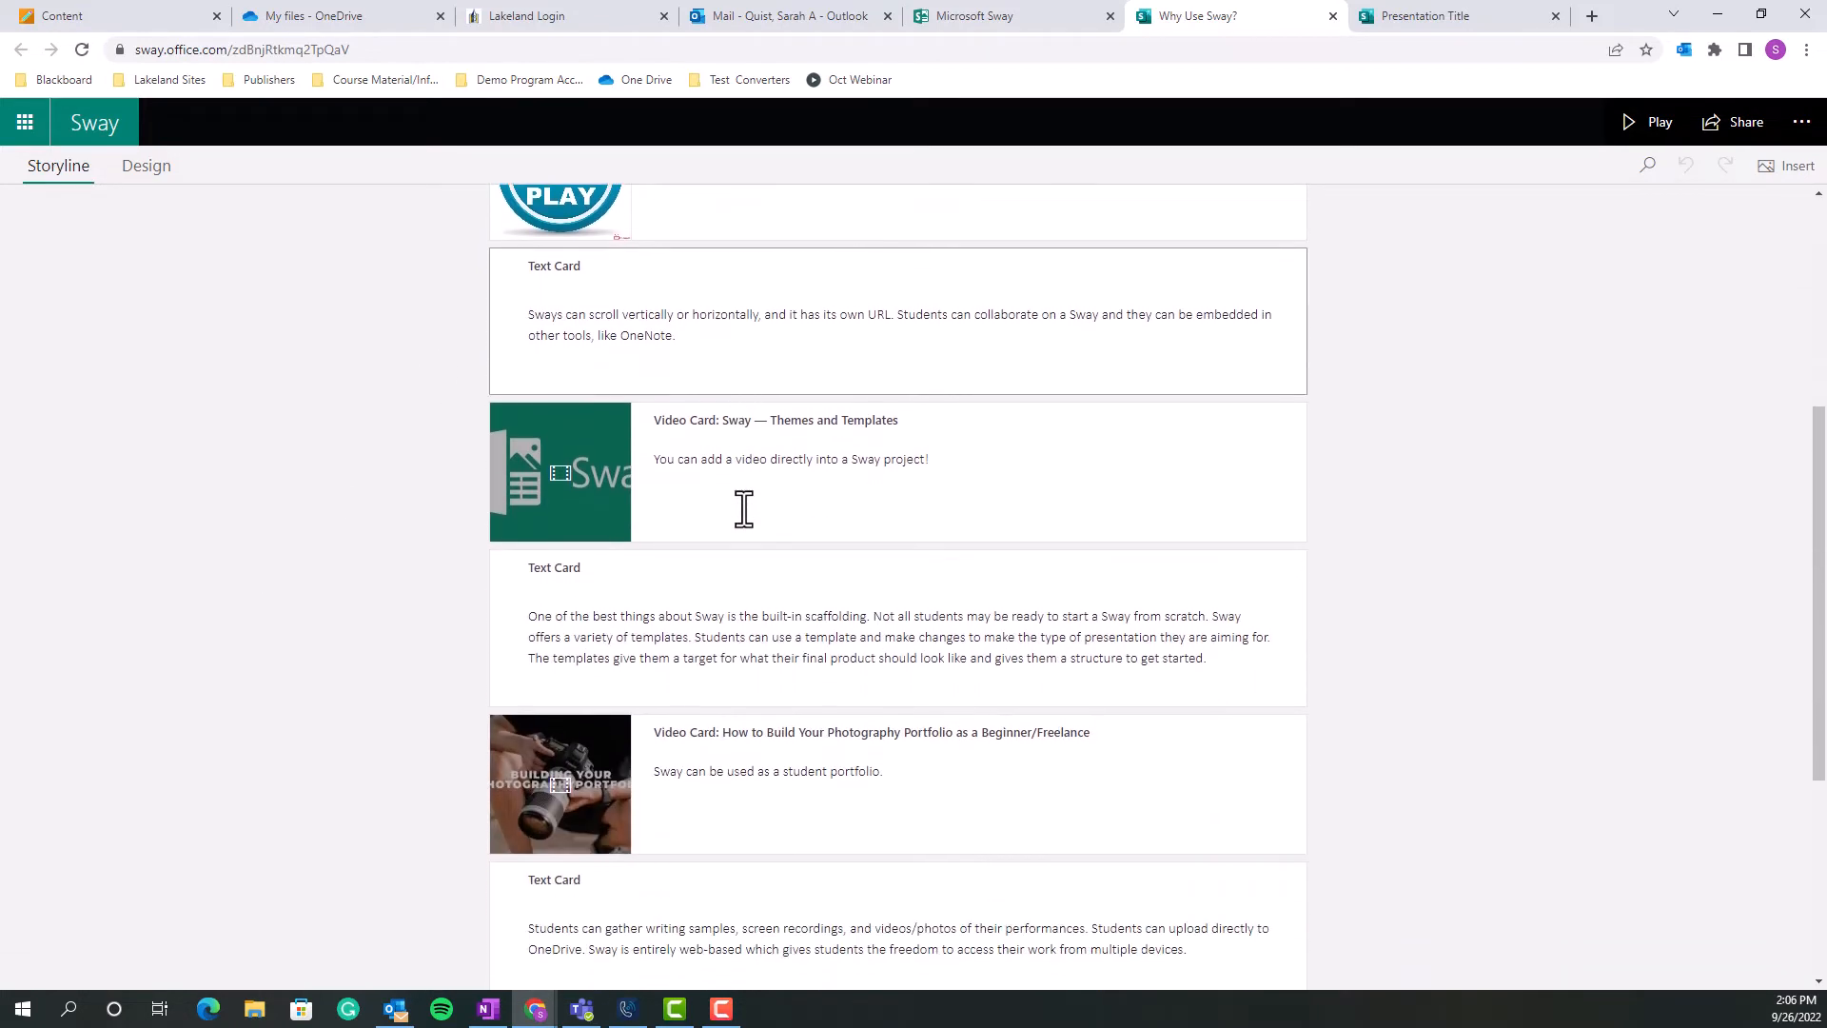
{"action": "scroll", "coordinate": [744, 510], "scroll_direction": "down", "scroll_amount": 3}
{"action": "scroll", "coordinate": [743, 514], "scroll_direction": "up", "scroll_amount": 10}
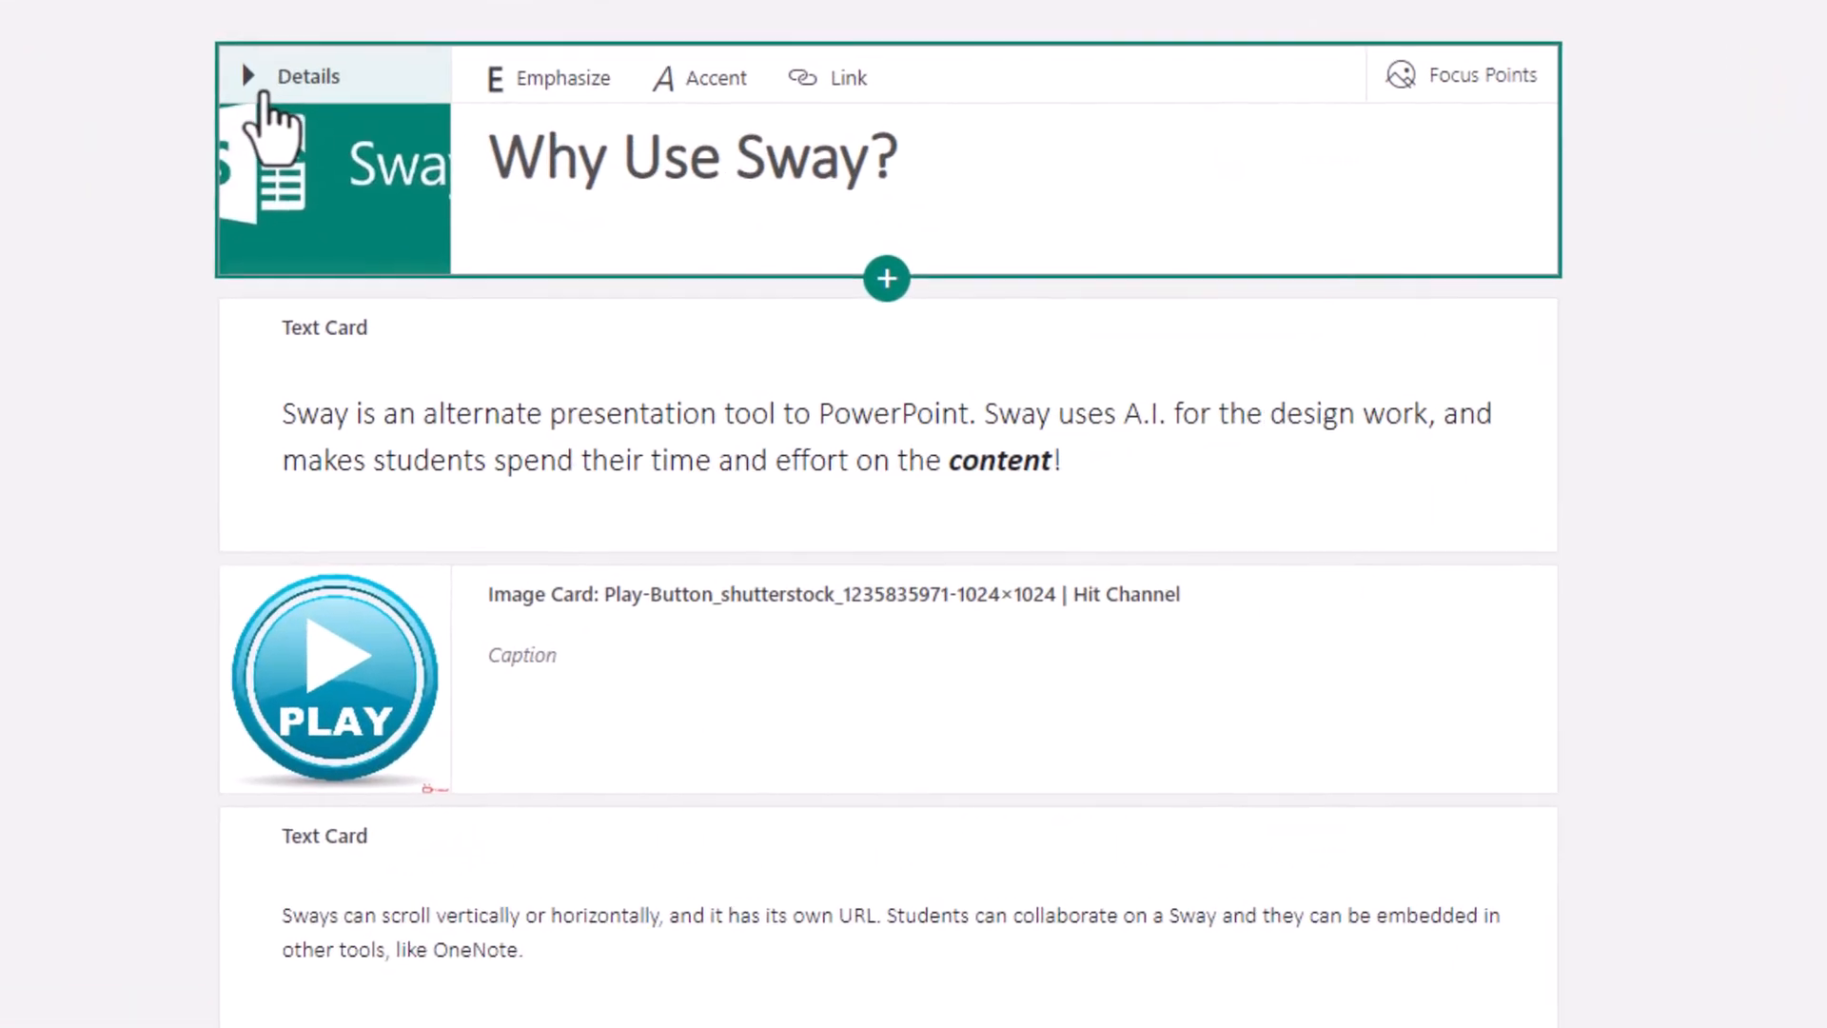
Step: Expand the title card's details and examine the text, media and group card types that can be inserted below it
{"action": "left_click", "coordinate": [263, 93]}
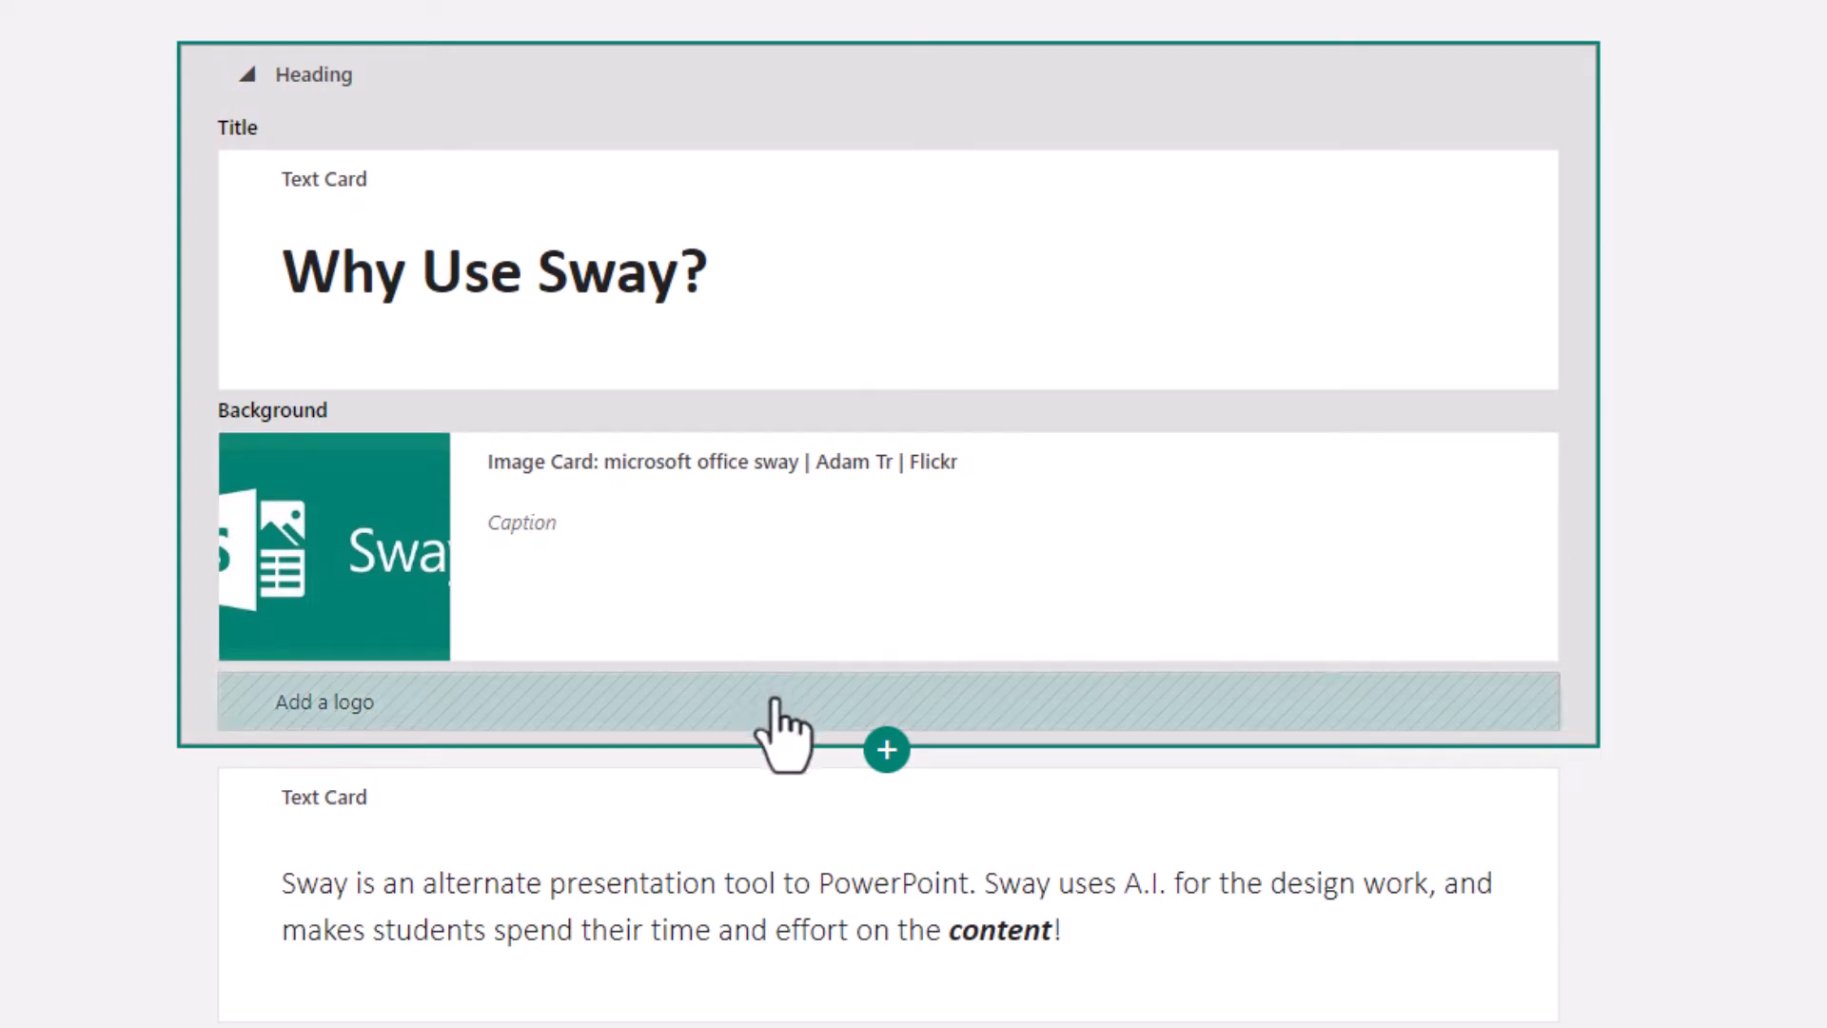
{"action": "left_click", "coordinate": [887, 752]}
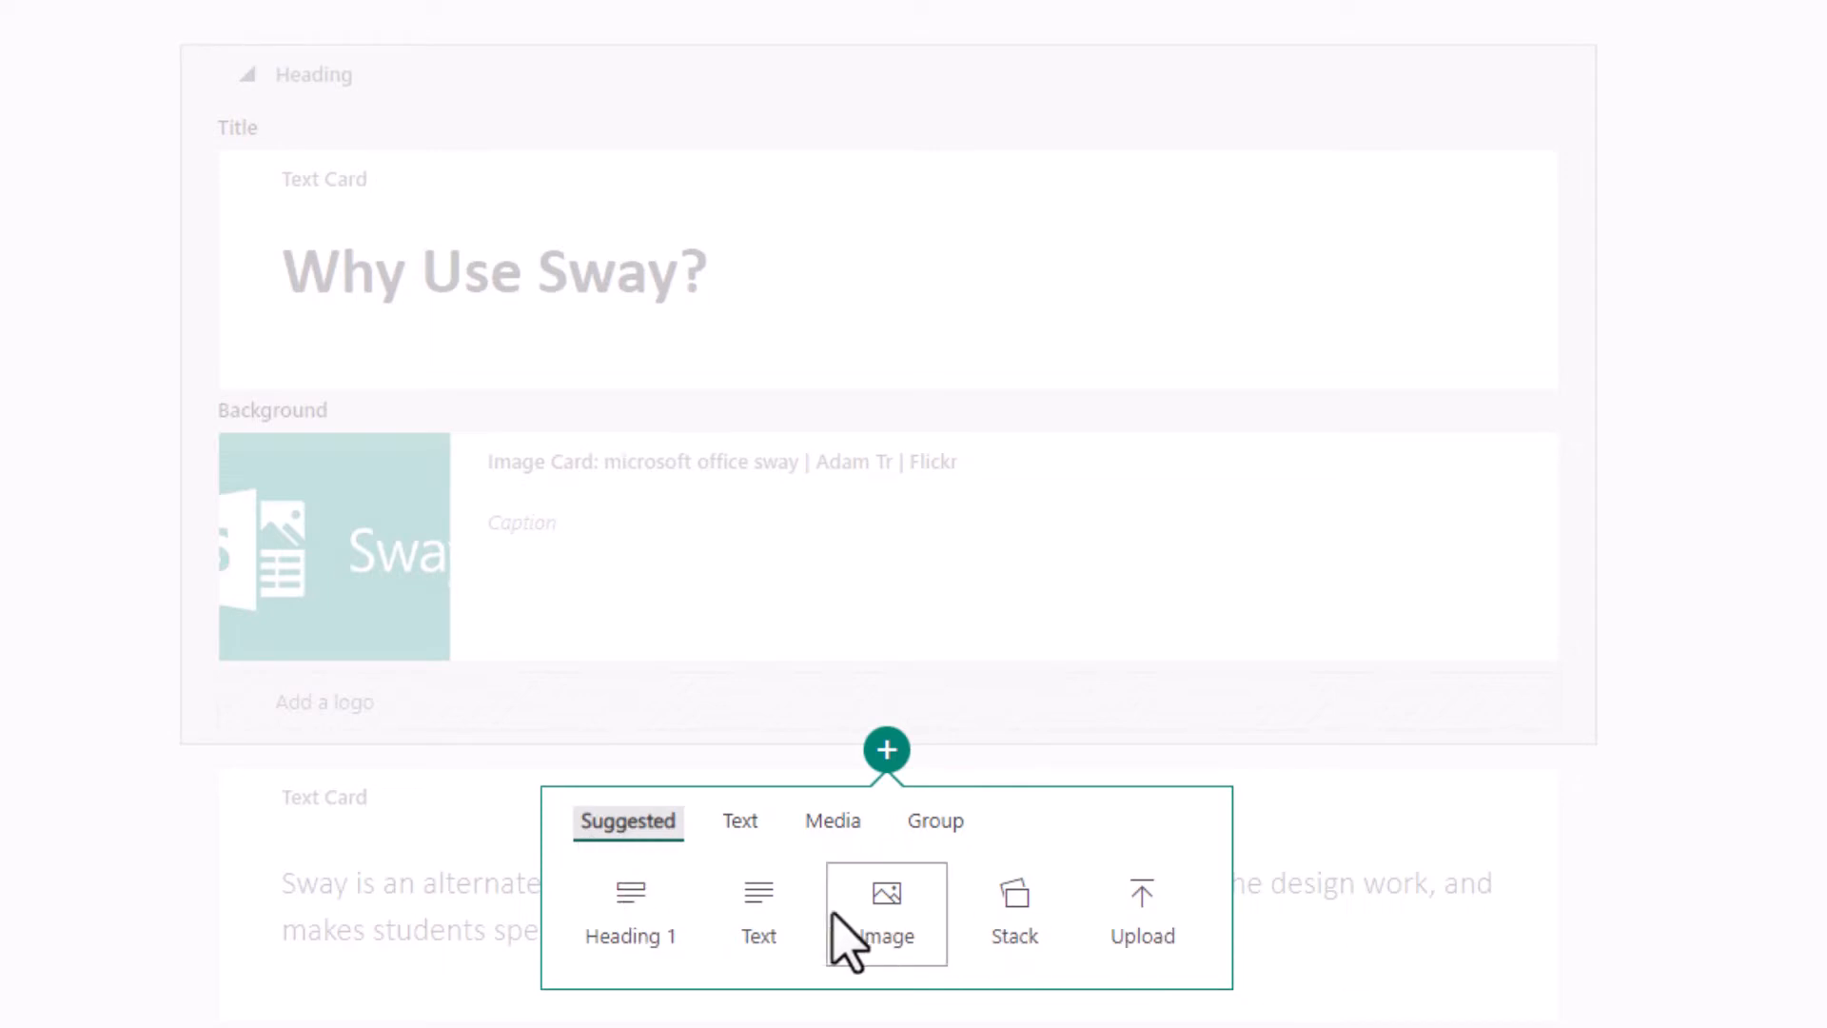
{"action": "left_click", "coordinate": [747, 824]}
{"action": "left_click", "coordinate": [830, 824]}
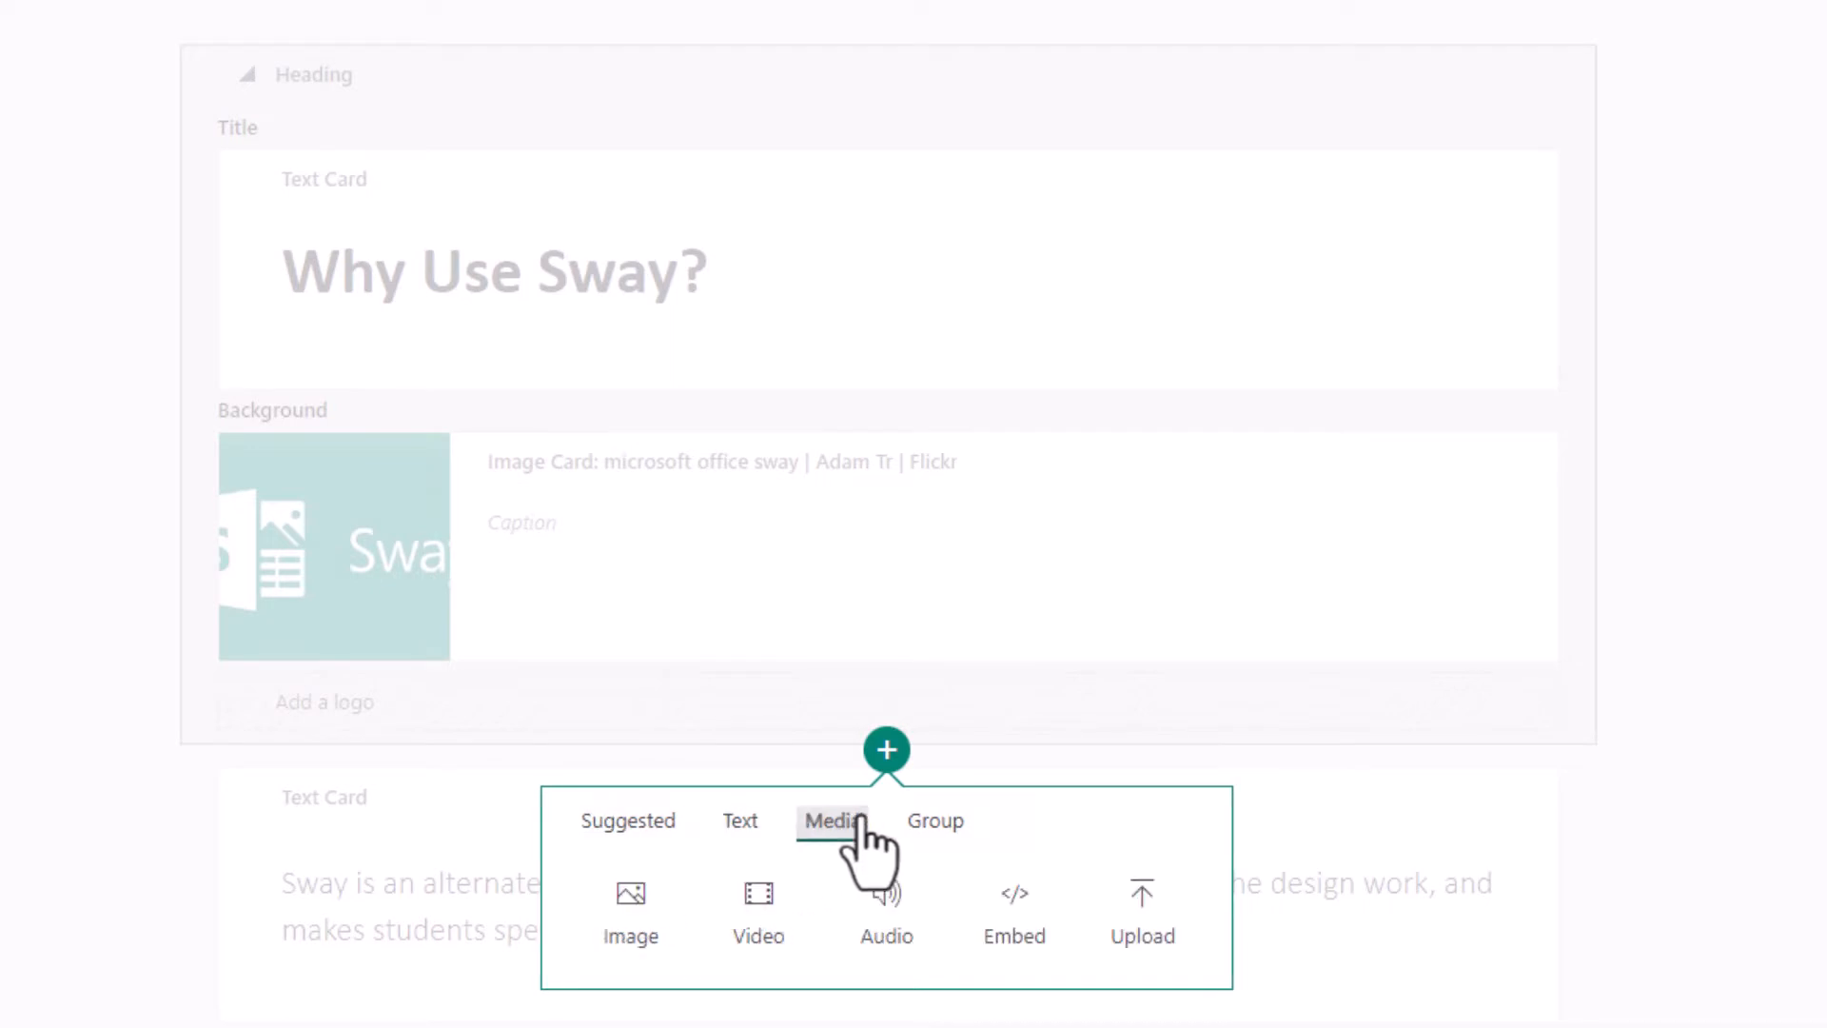
{"action": "left_click", "coordinate": [922, 824]}
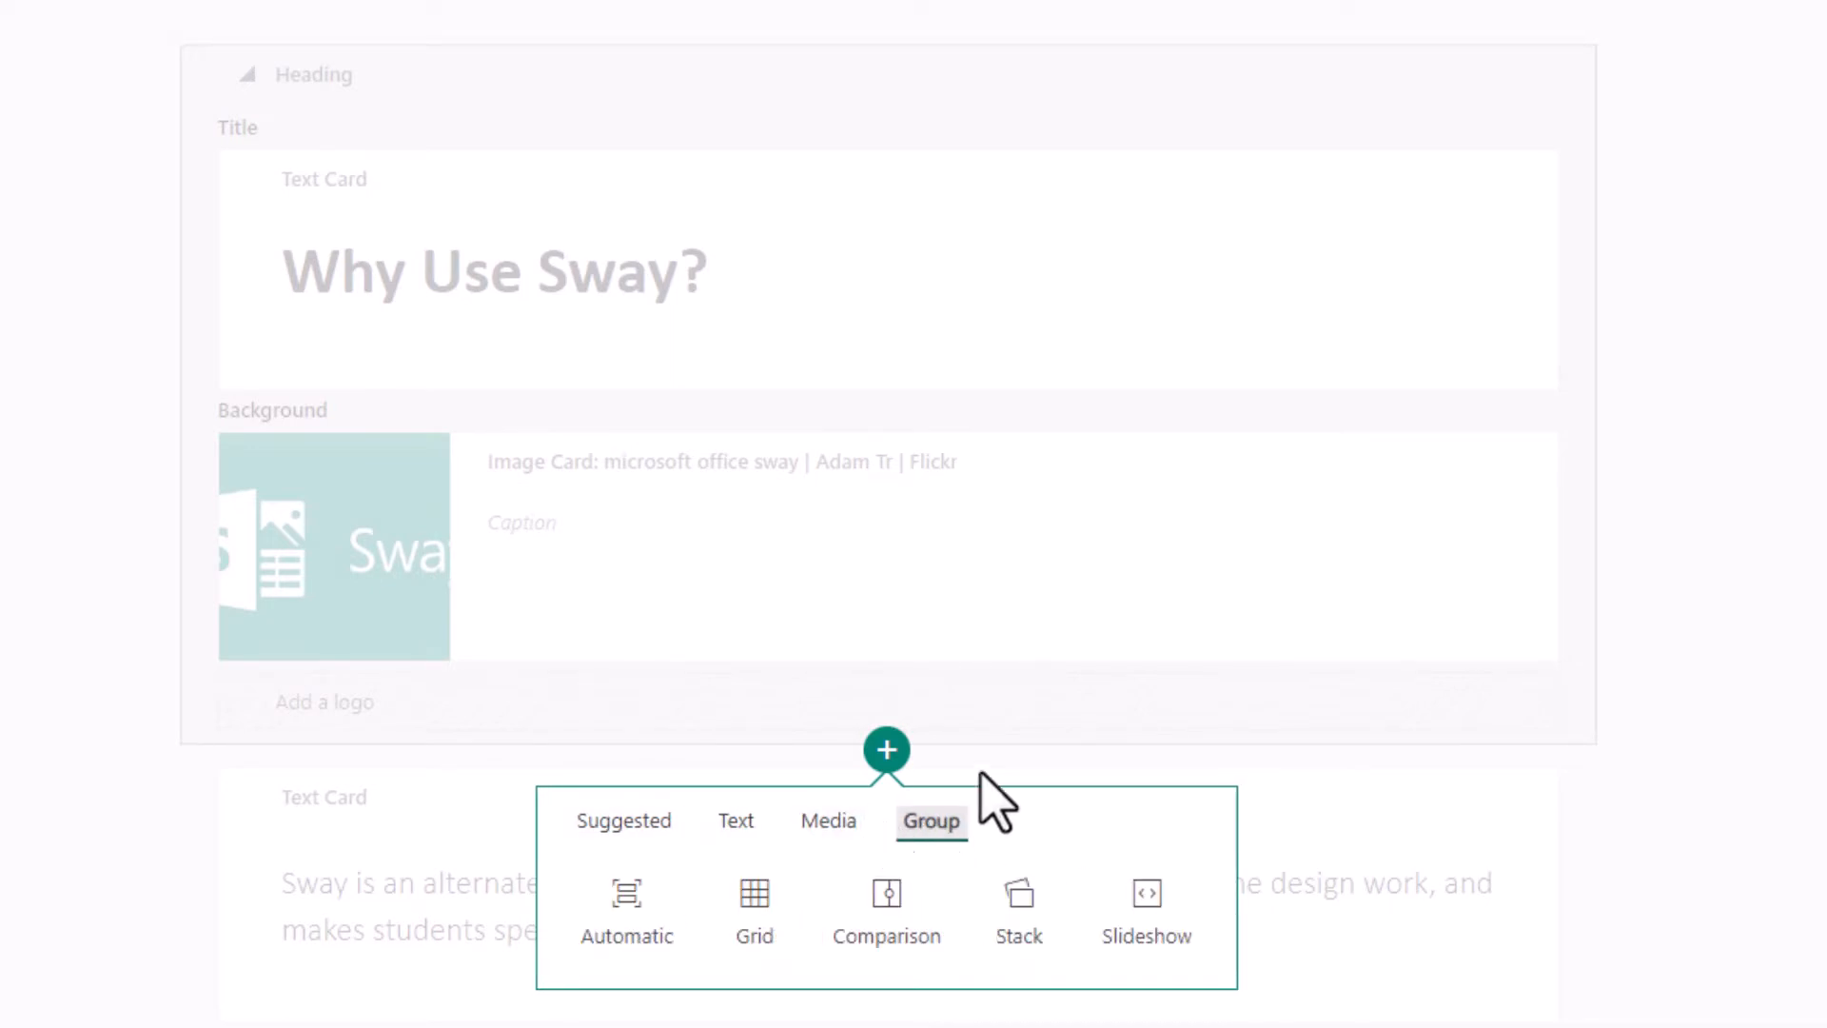
{"action": "left_click", "coordinate": [887, 752]}
Step: Try four focus points on the title's background image in place of marking the entire image as important, and reset them
{"action": "left_click", "coordinate": [1397, 525]}
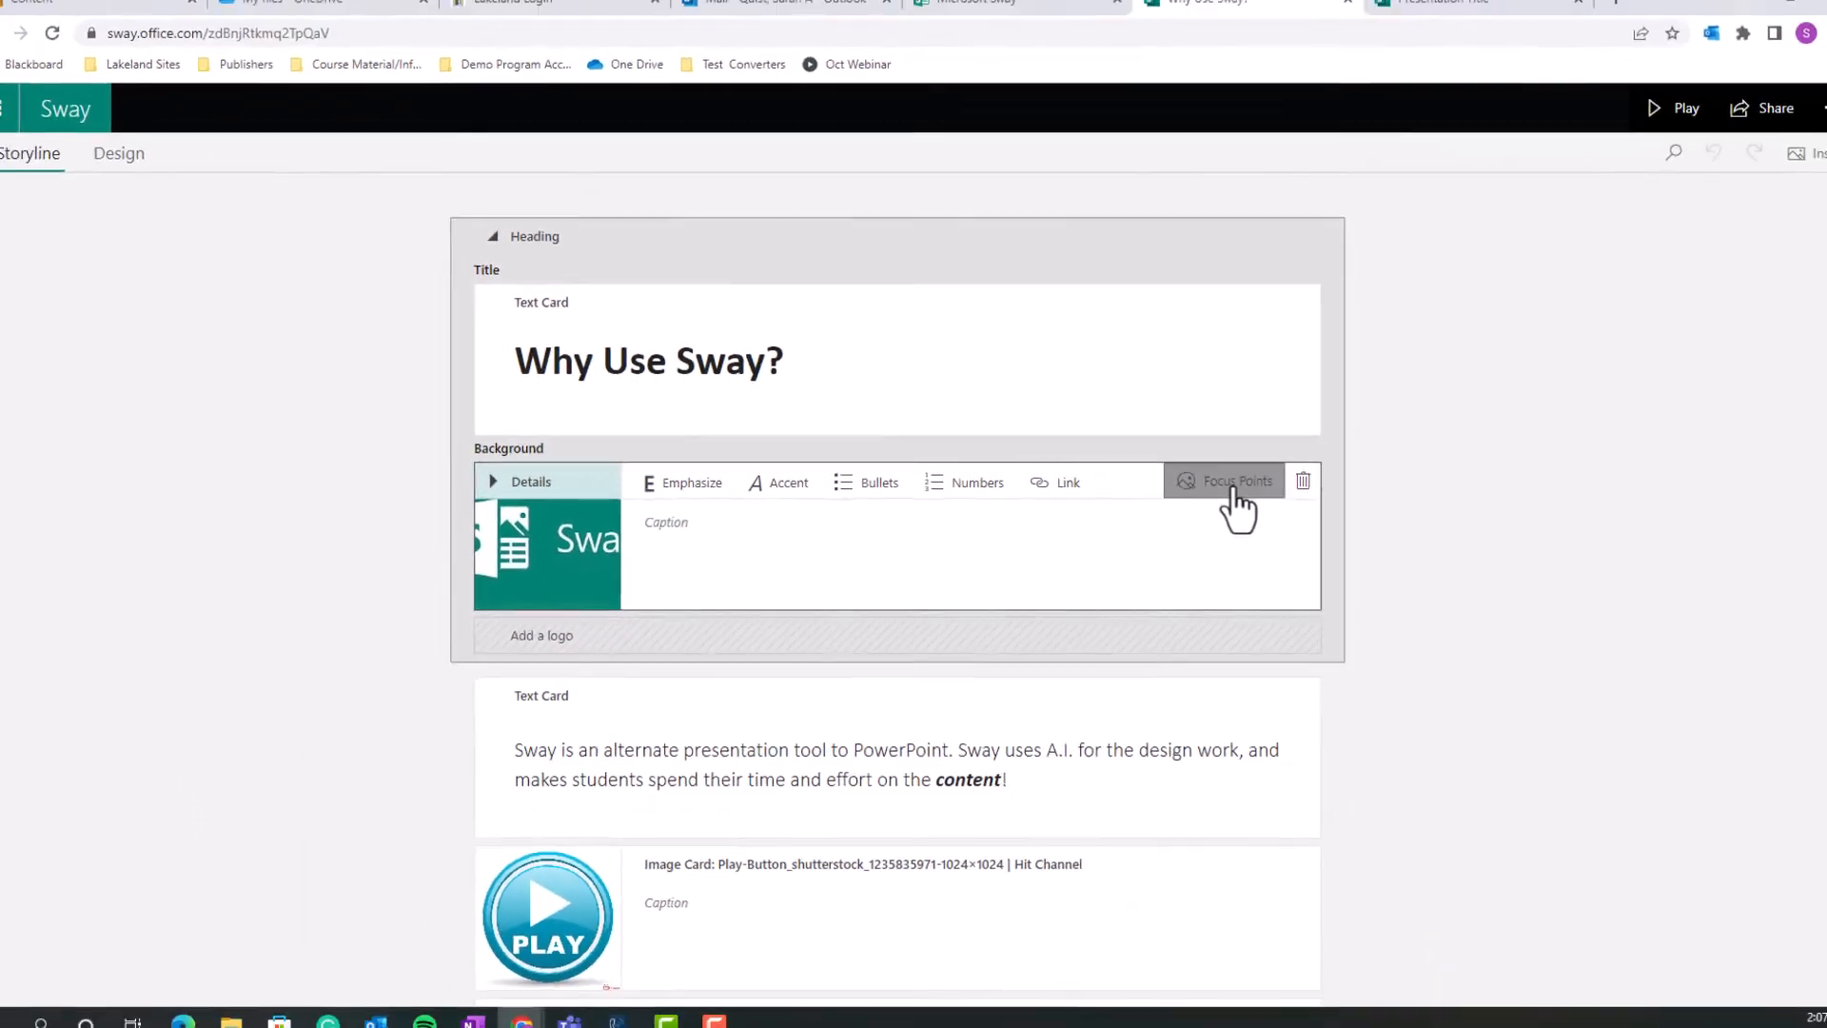
{"action": "left_click", "coordinate": [1414, 466]}
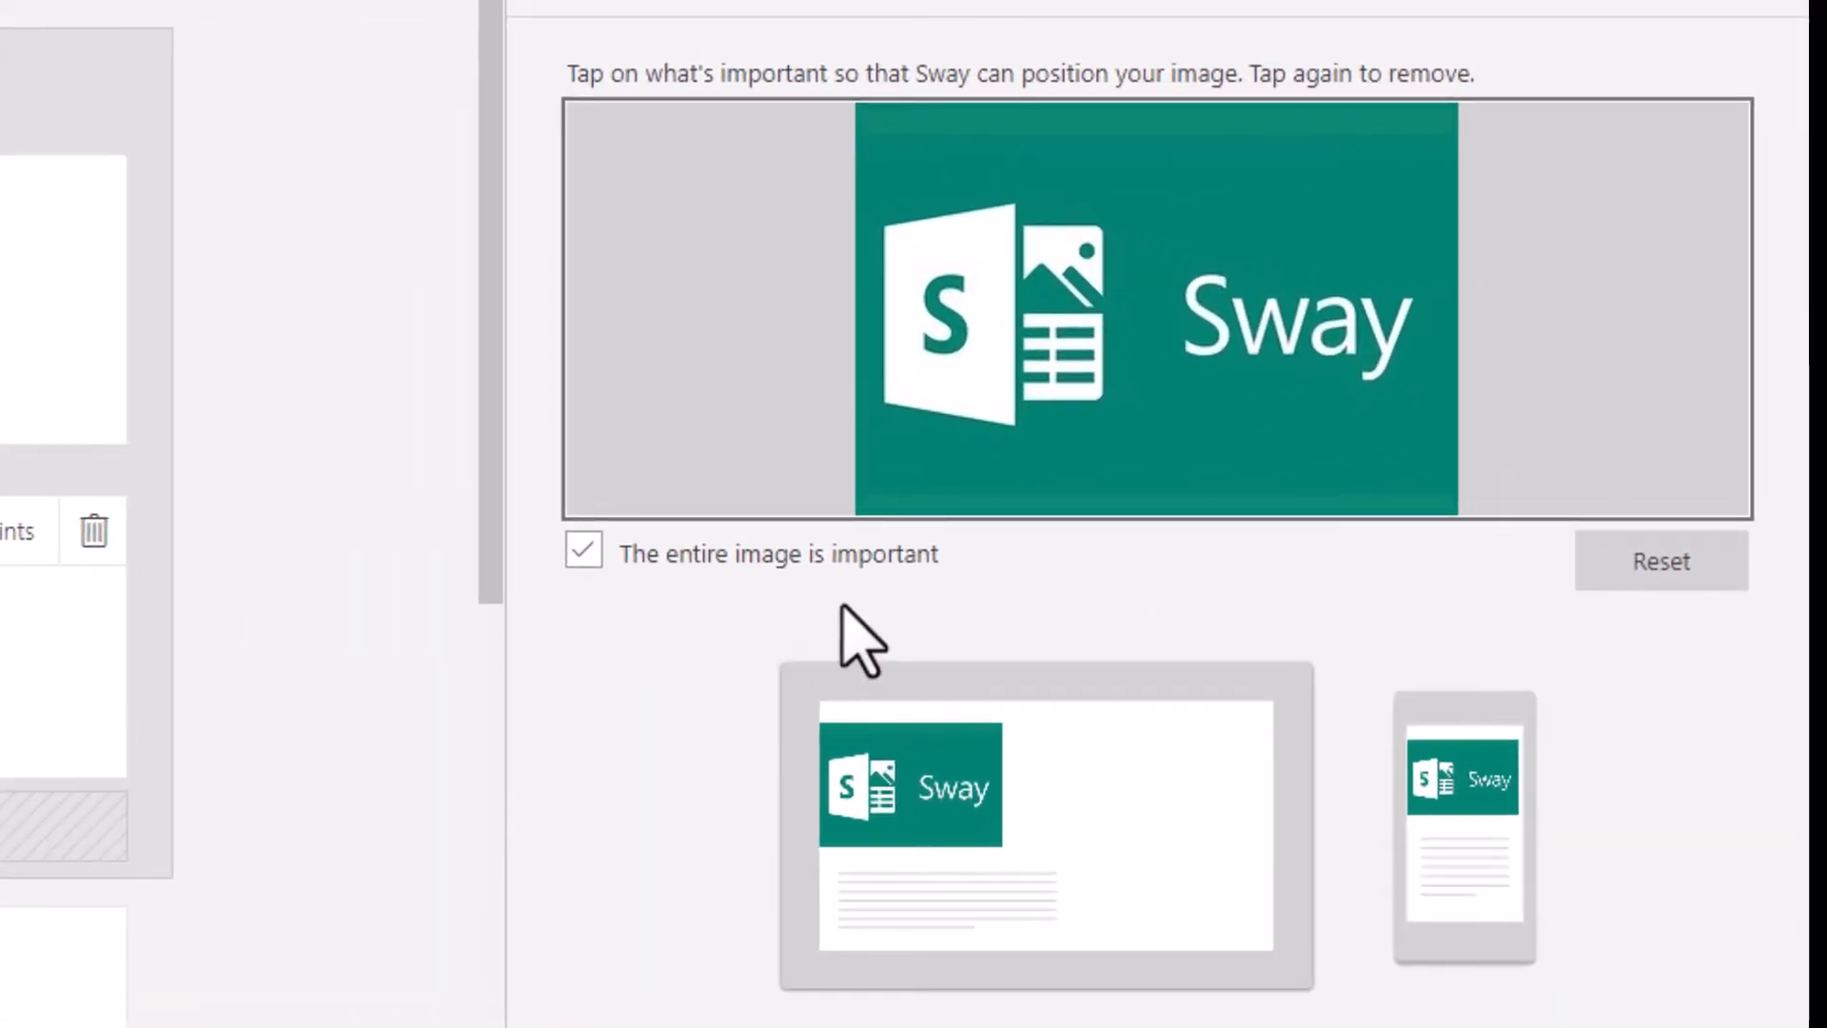
{"action": "left_click", "coordinate": [584, 552]}
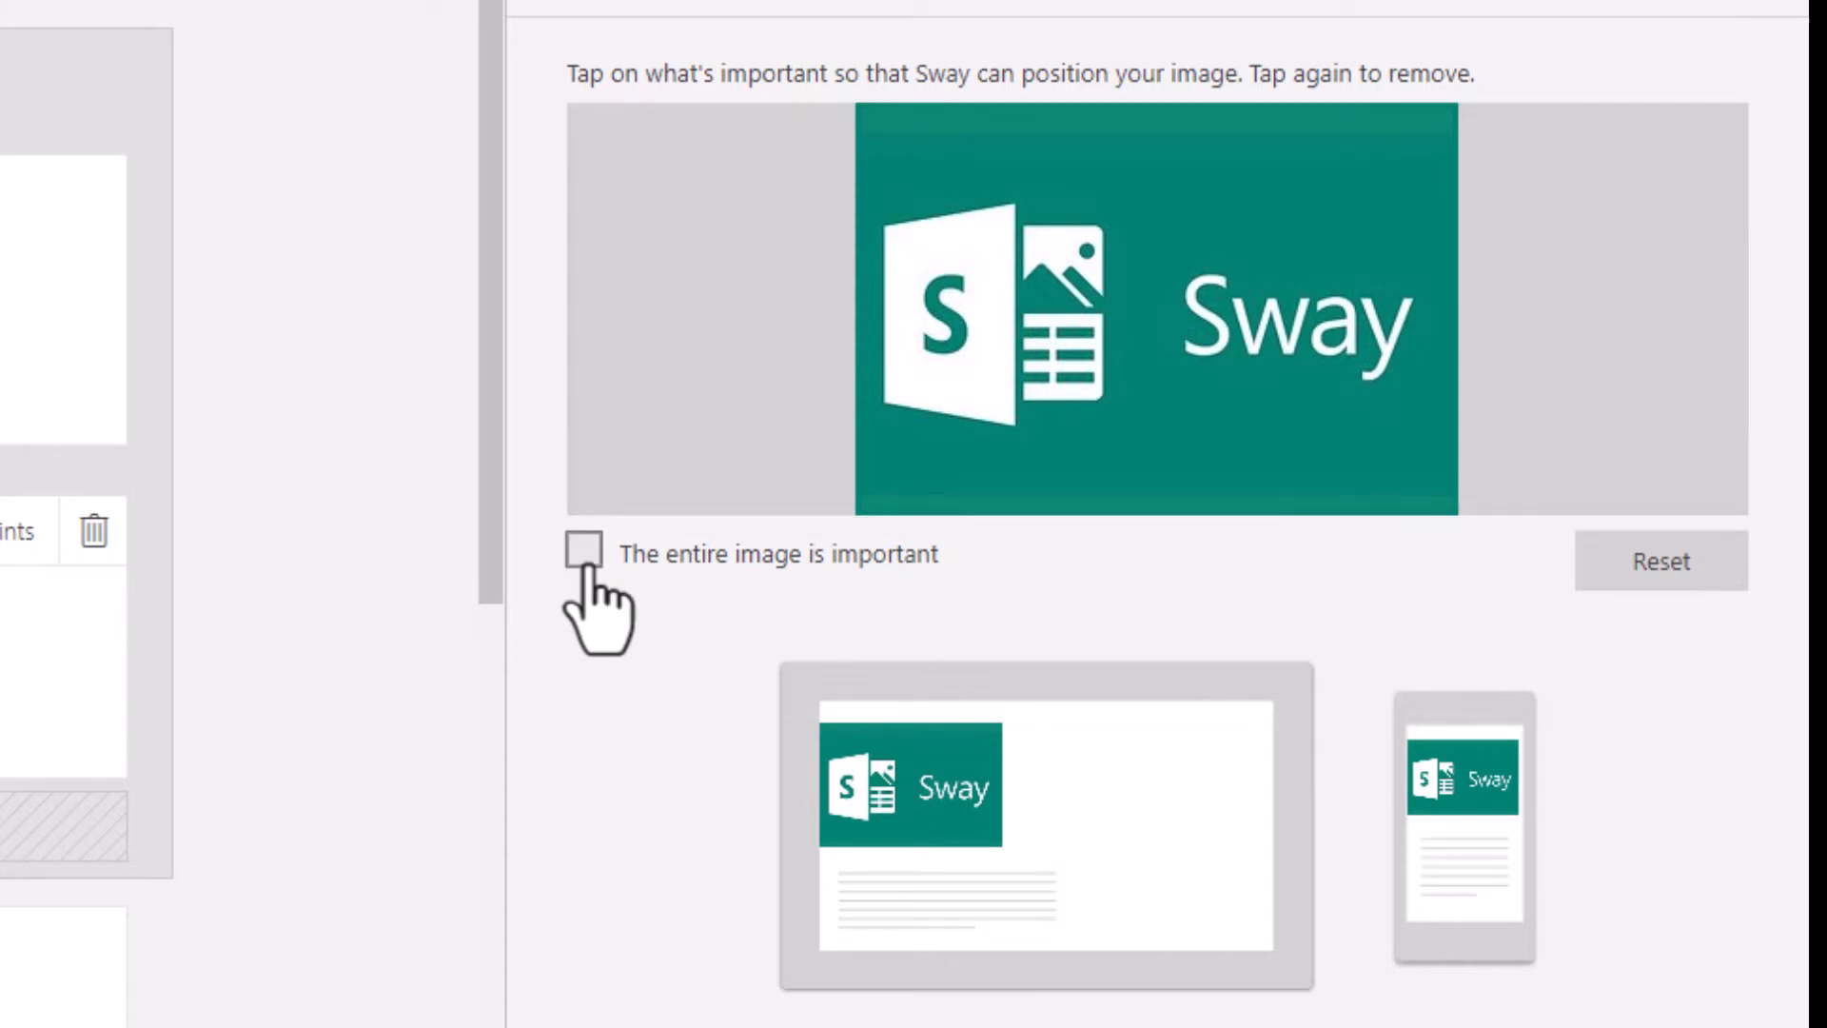
{"action": "left_click", "coordinate": [1137, 295]}
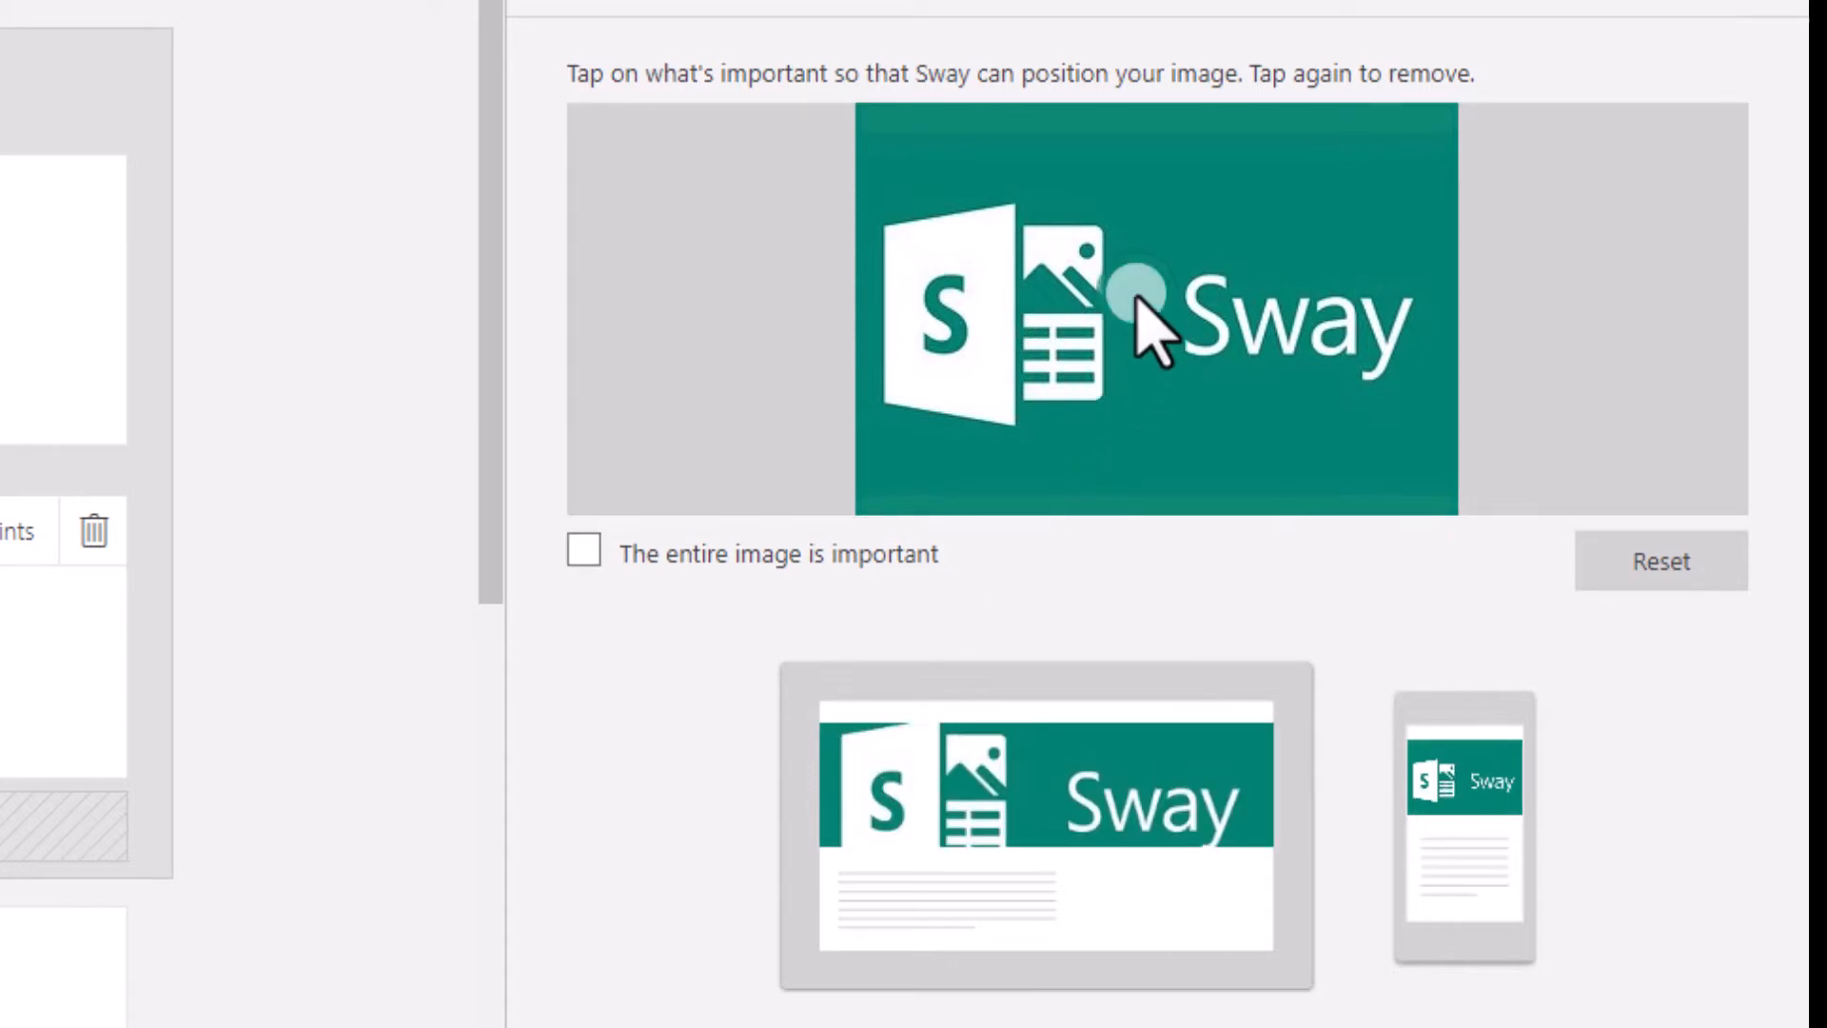
{"action": "left_click", "coordinate": [1149, 405]}
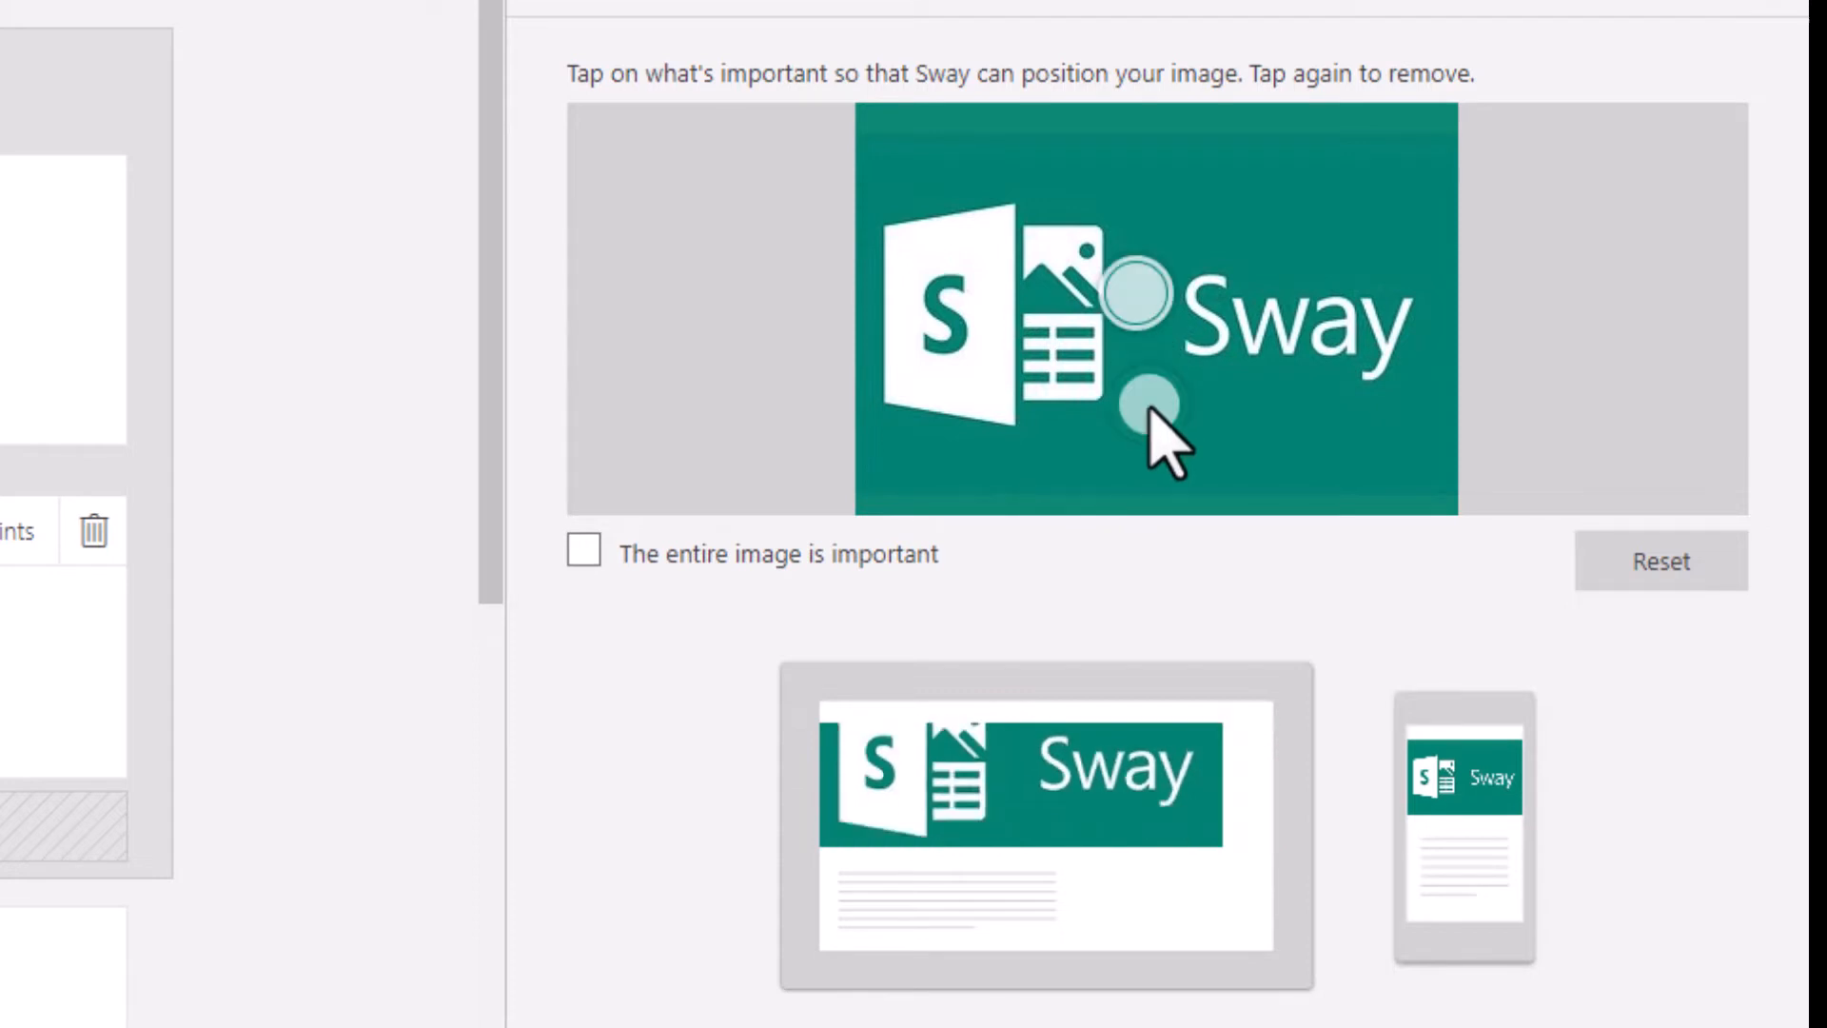
{"action": "left_click", "coordinate": [1259, 322]}
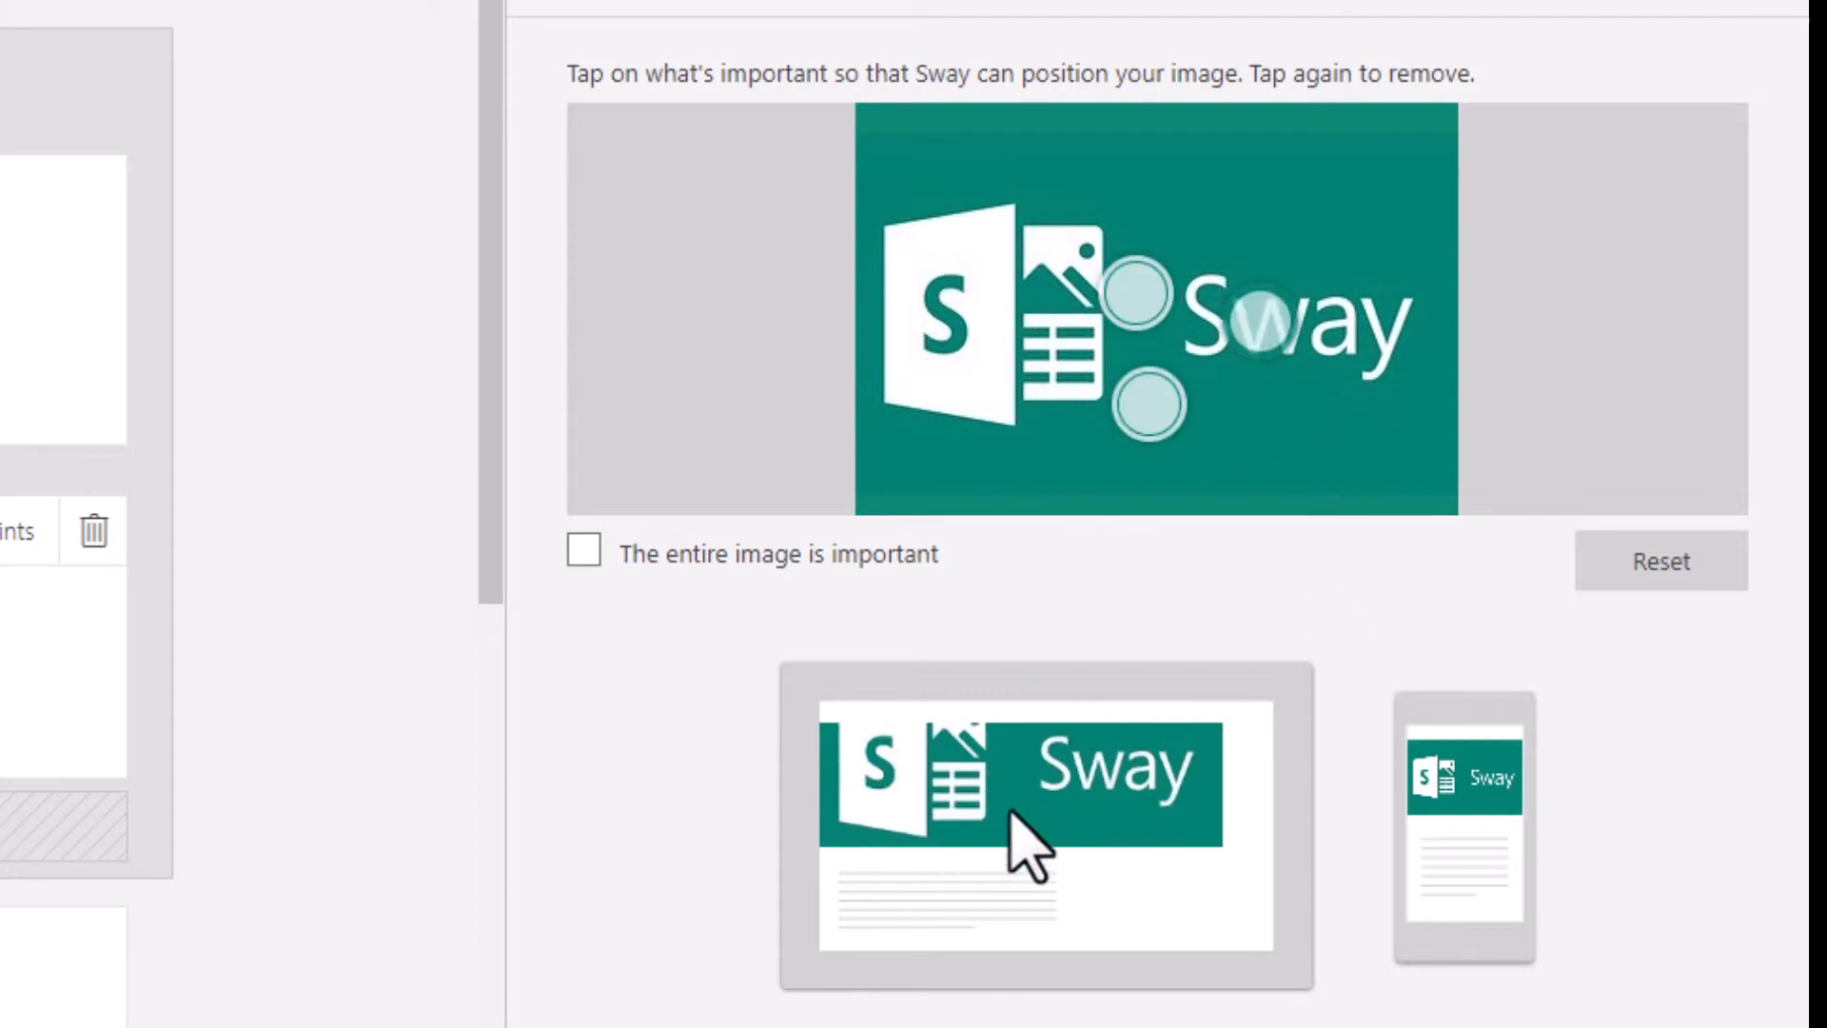
{"action": "left_click", "coordinate": [964, 314]}
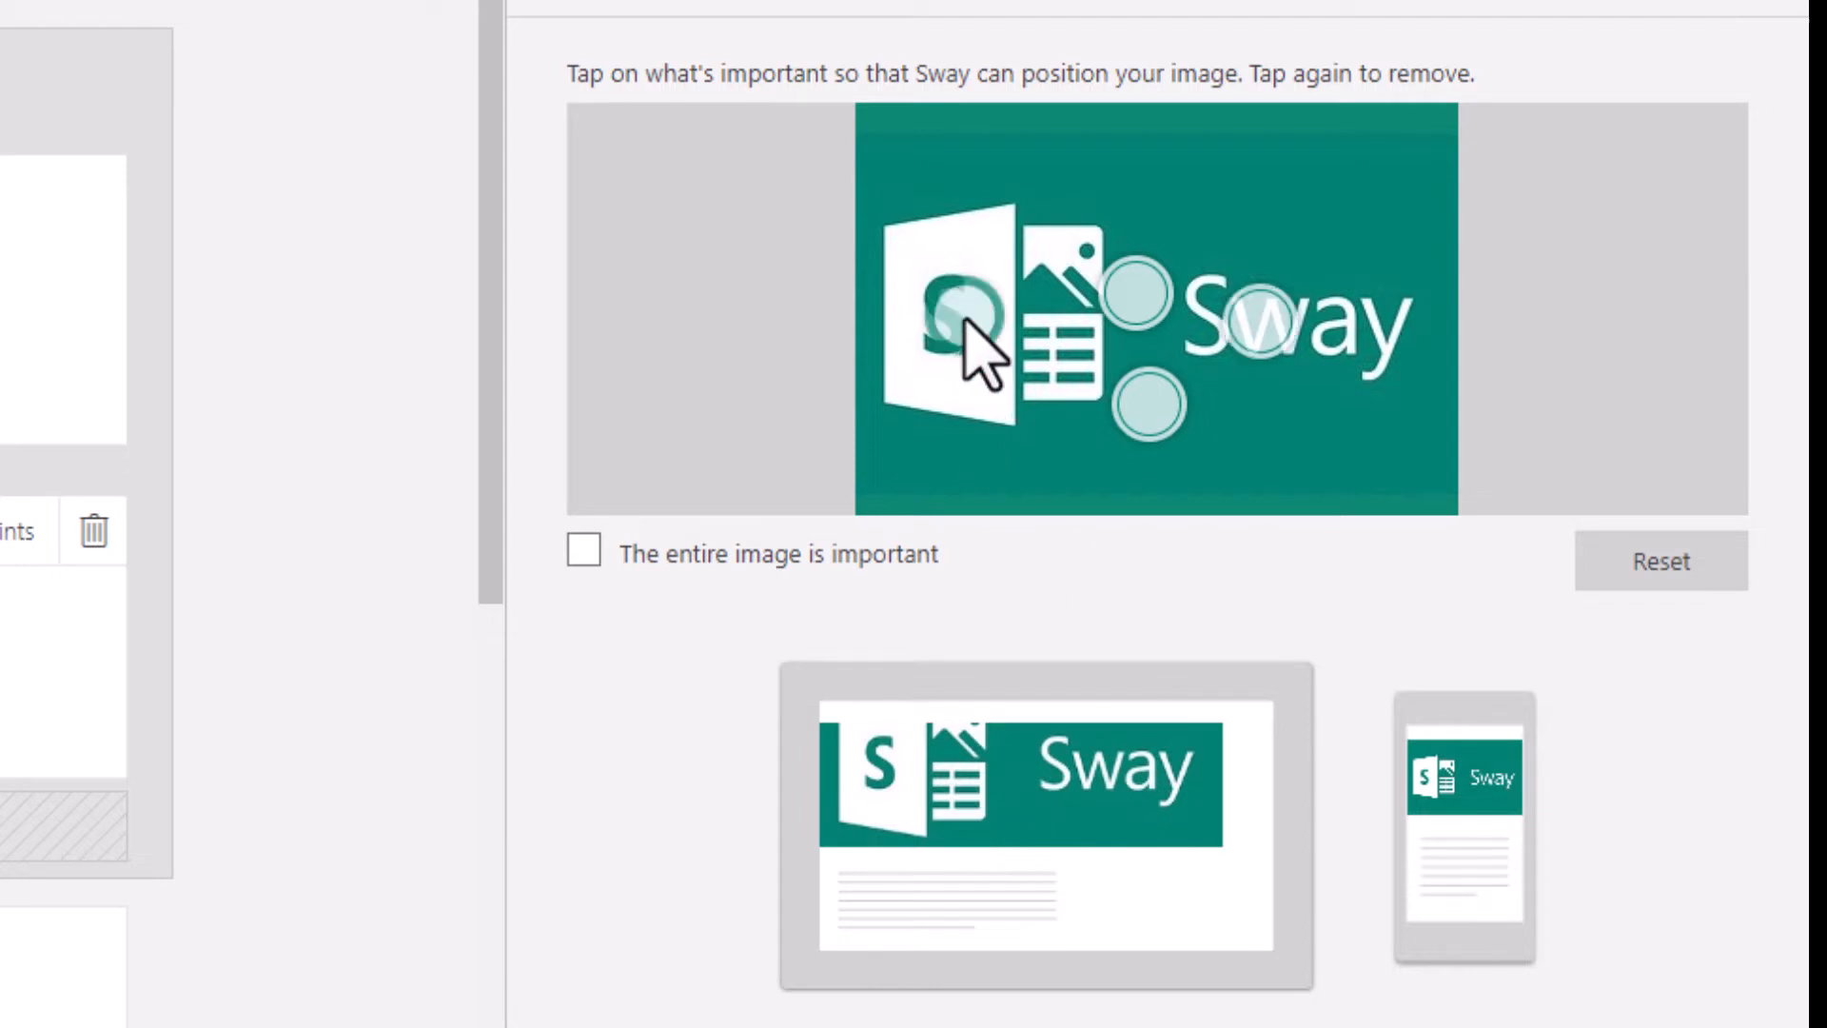
{"action": "left_click", "coordinate": [1654, 563]}
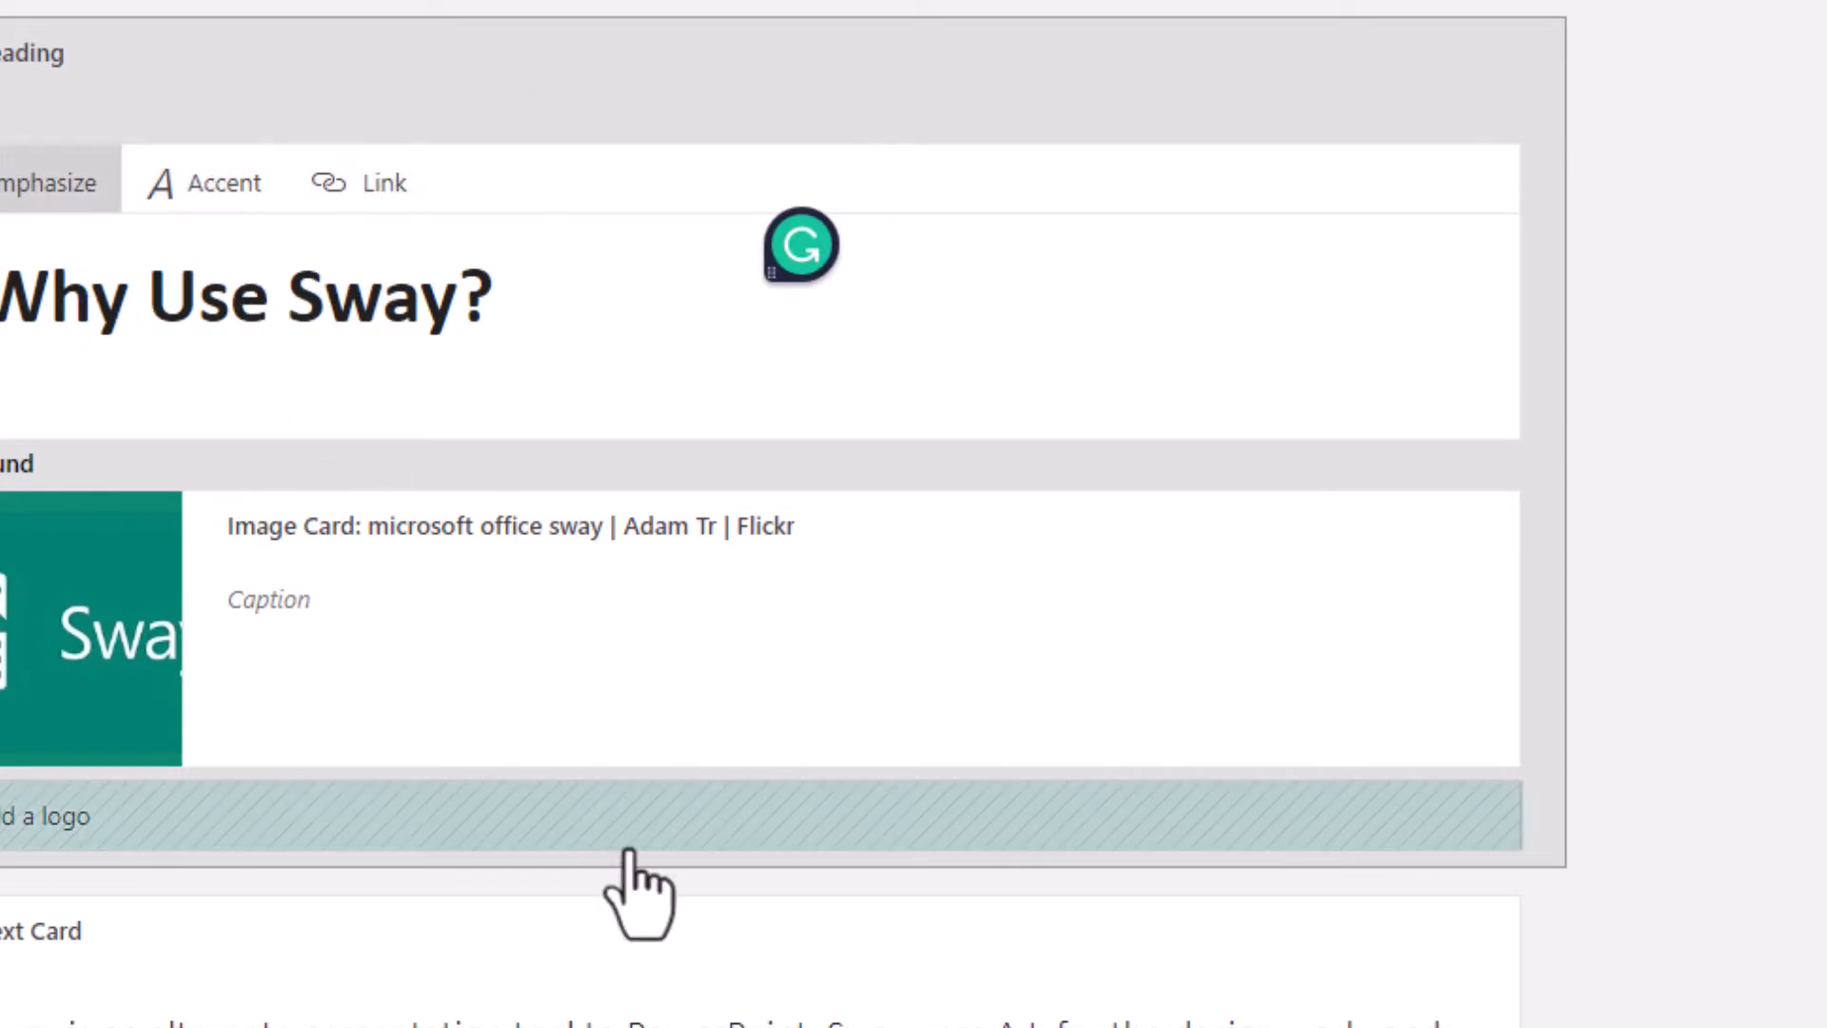
Step: Try the lowest emphasis level on the text card below the title, and return the card to the next higher level
{"action": "scroll", "coordinate": [600, 857], "scroll_direction": "down", "scroll_amount": 2}
{"action": "left_click", "coordinate": [551, 774]}
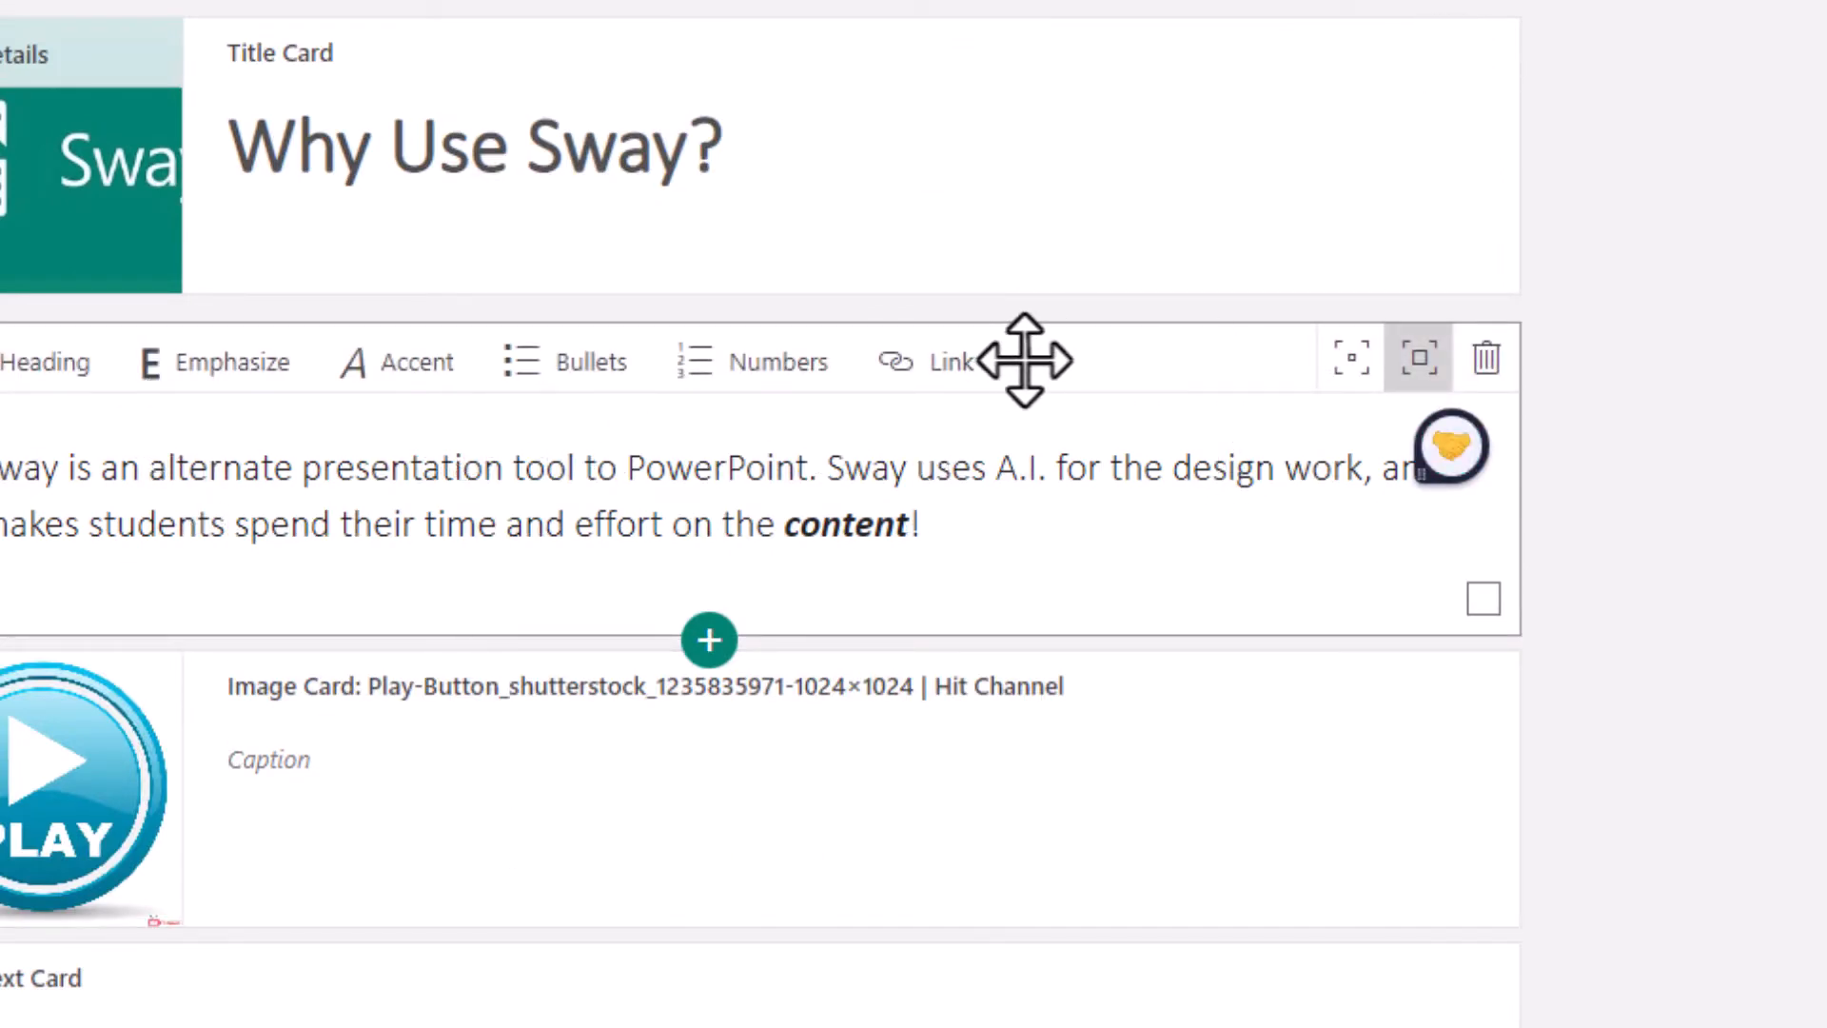
{"action": "left_click", "coordinate": [1350, 368]}
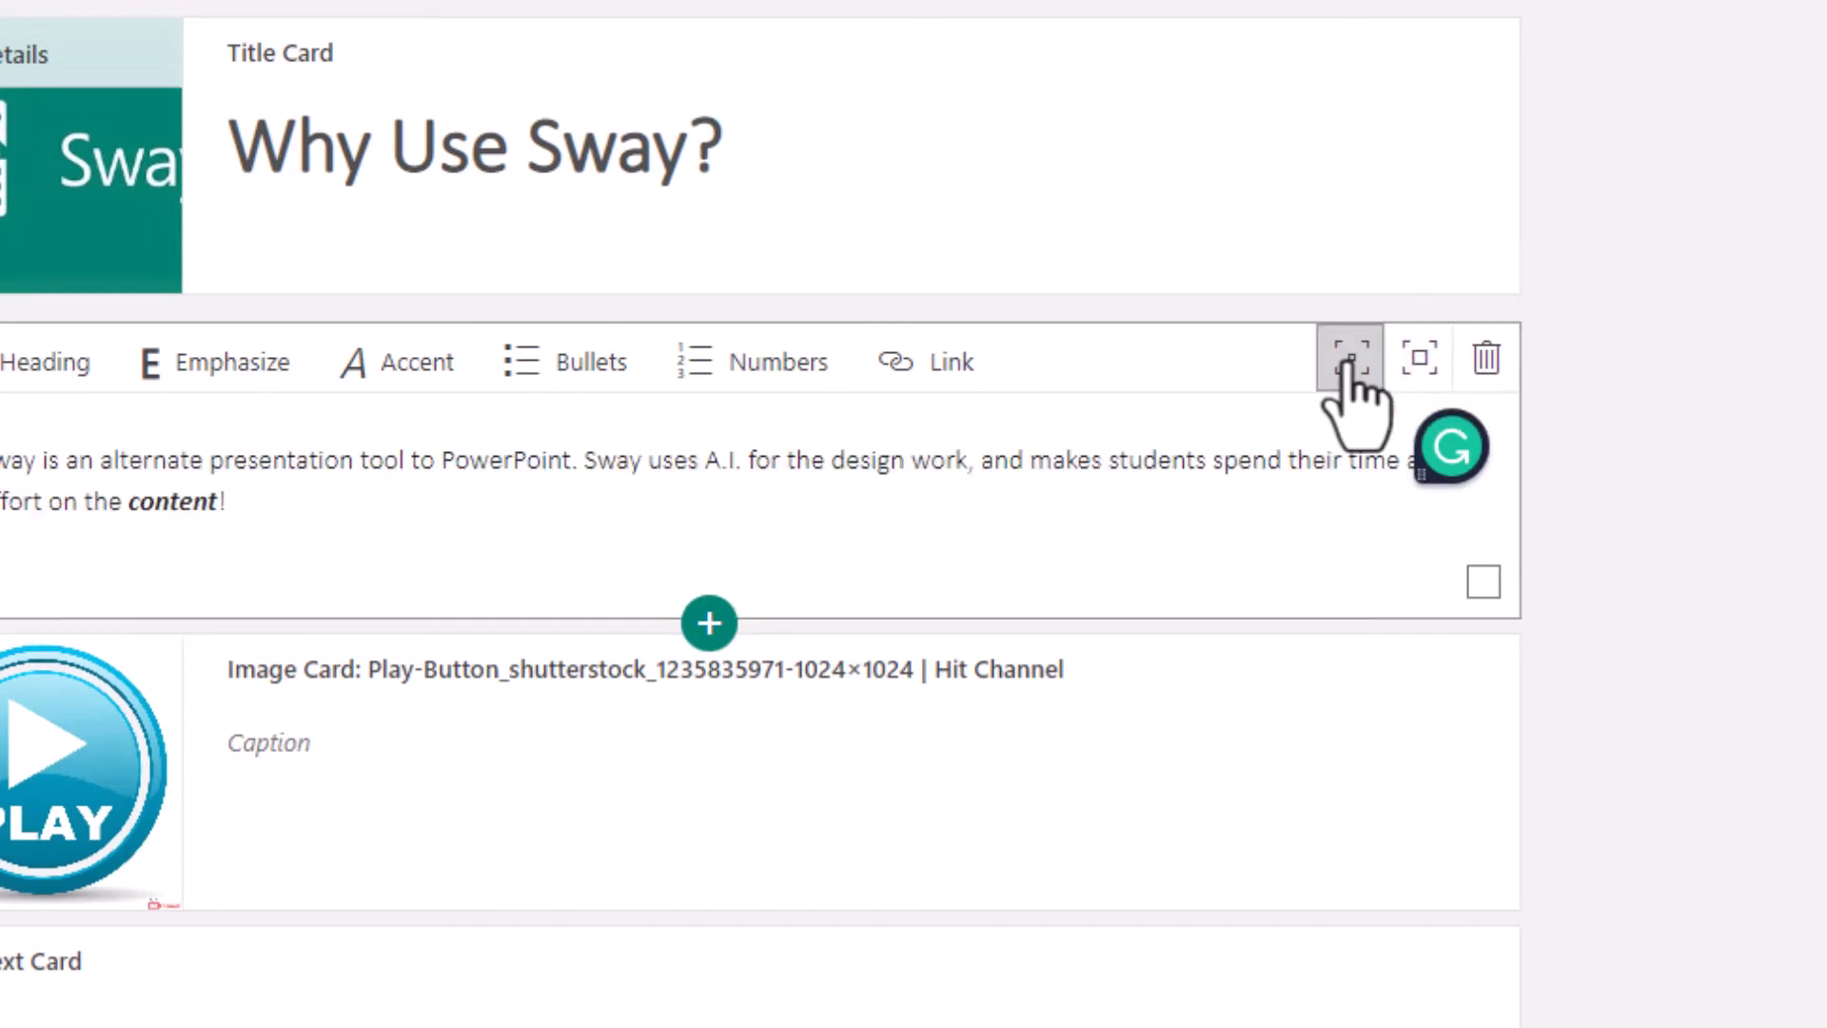
{"action": "left_click", "coordinate": [1402, 360]}
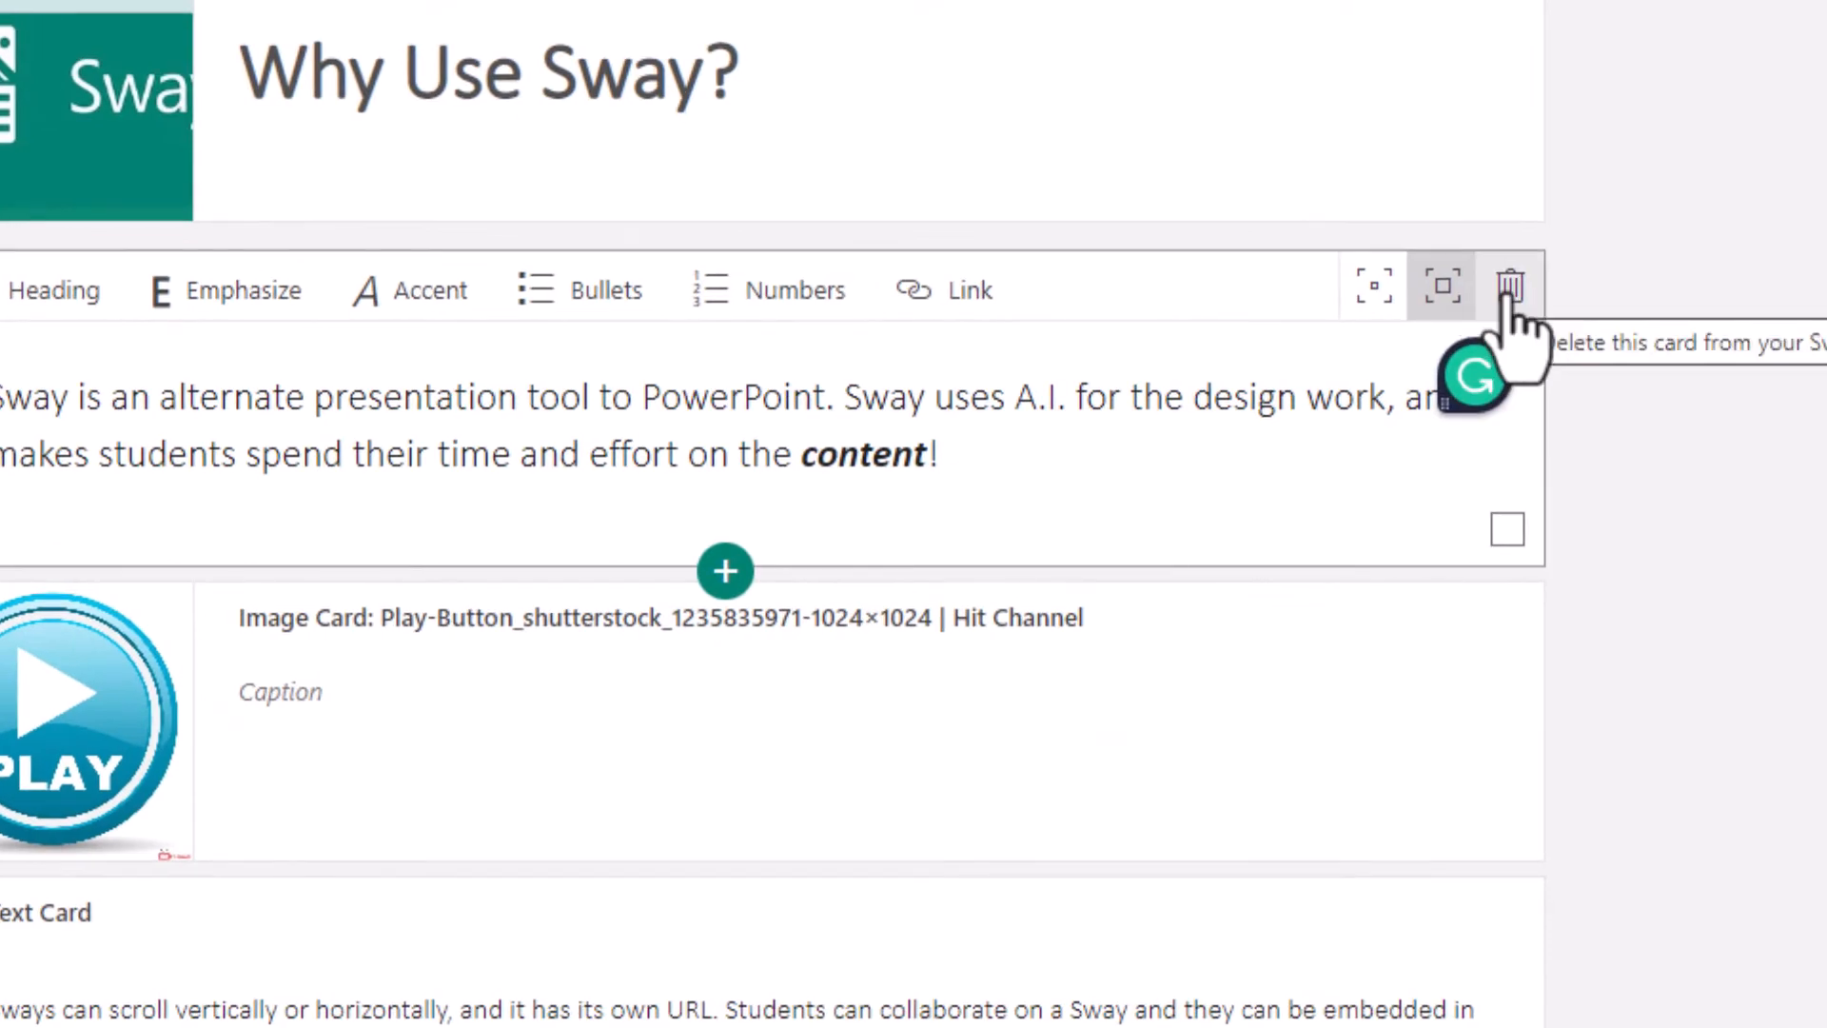
Step: Try to reorder the Play button image card relative to the text card about vertical and horizontal scrolling
{"action": "scroll", "coordinate": [899, 329], "scroll_direction": "down", "scroll_amount": 3}
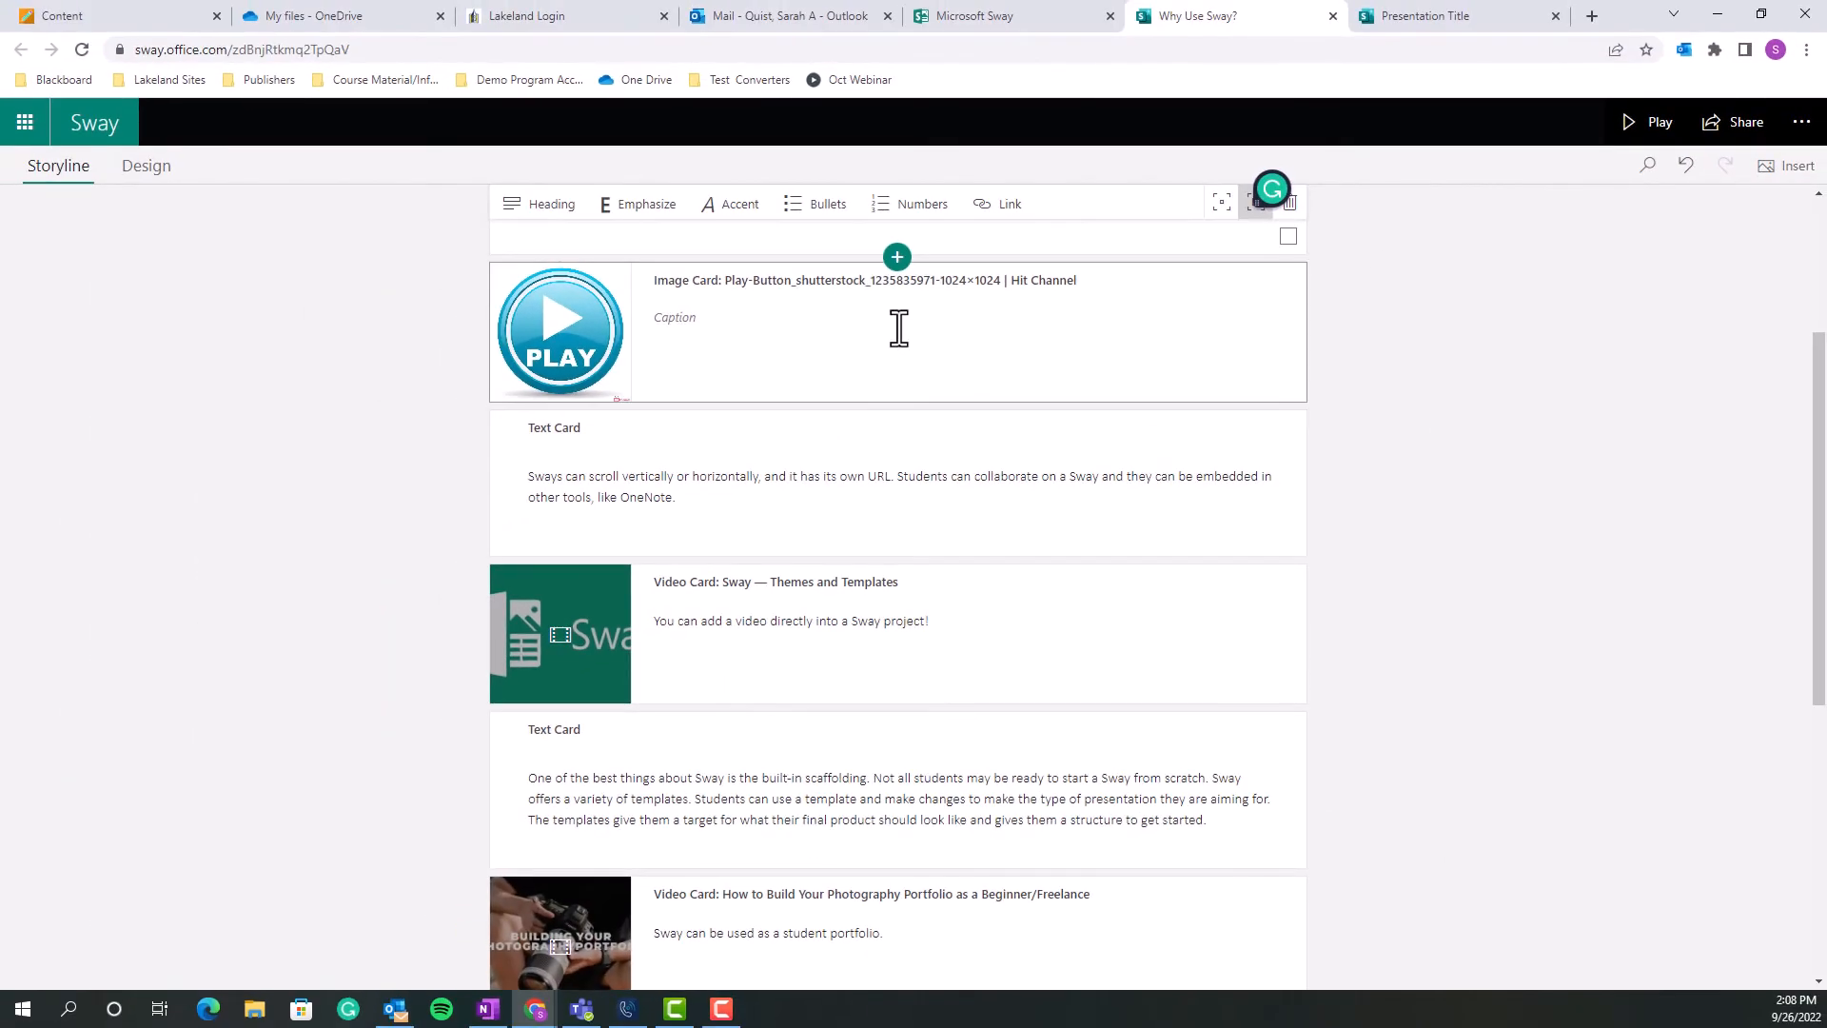
{"action": "left_click", "coordinate": [945, 453]}
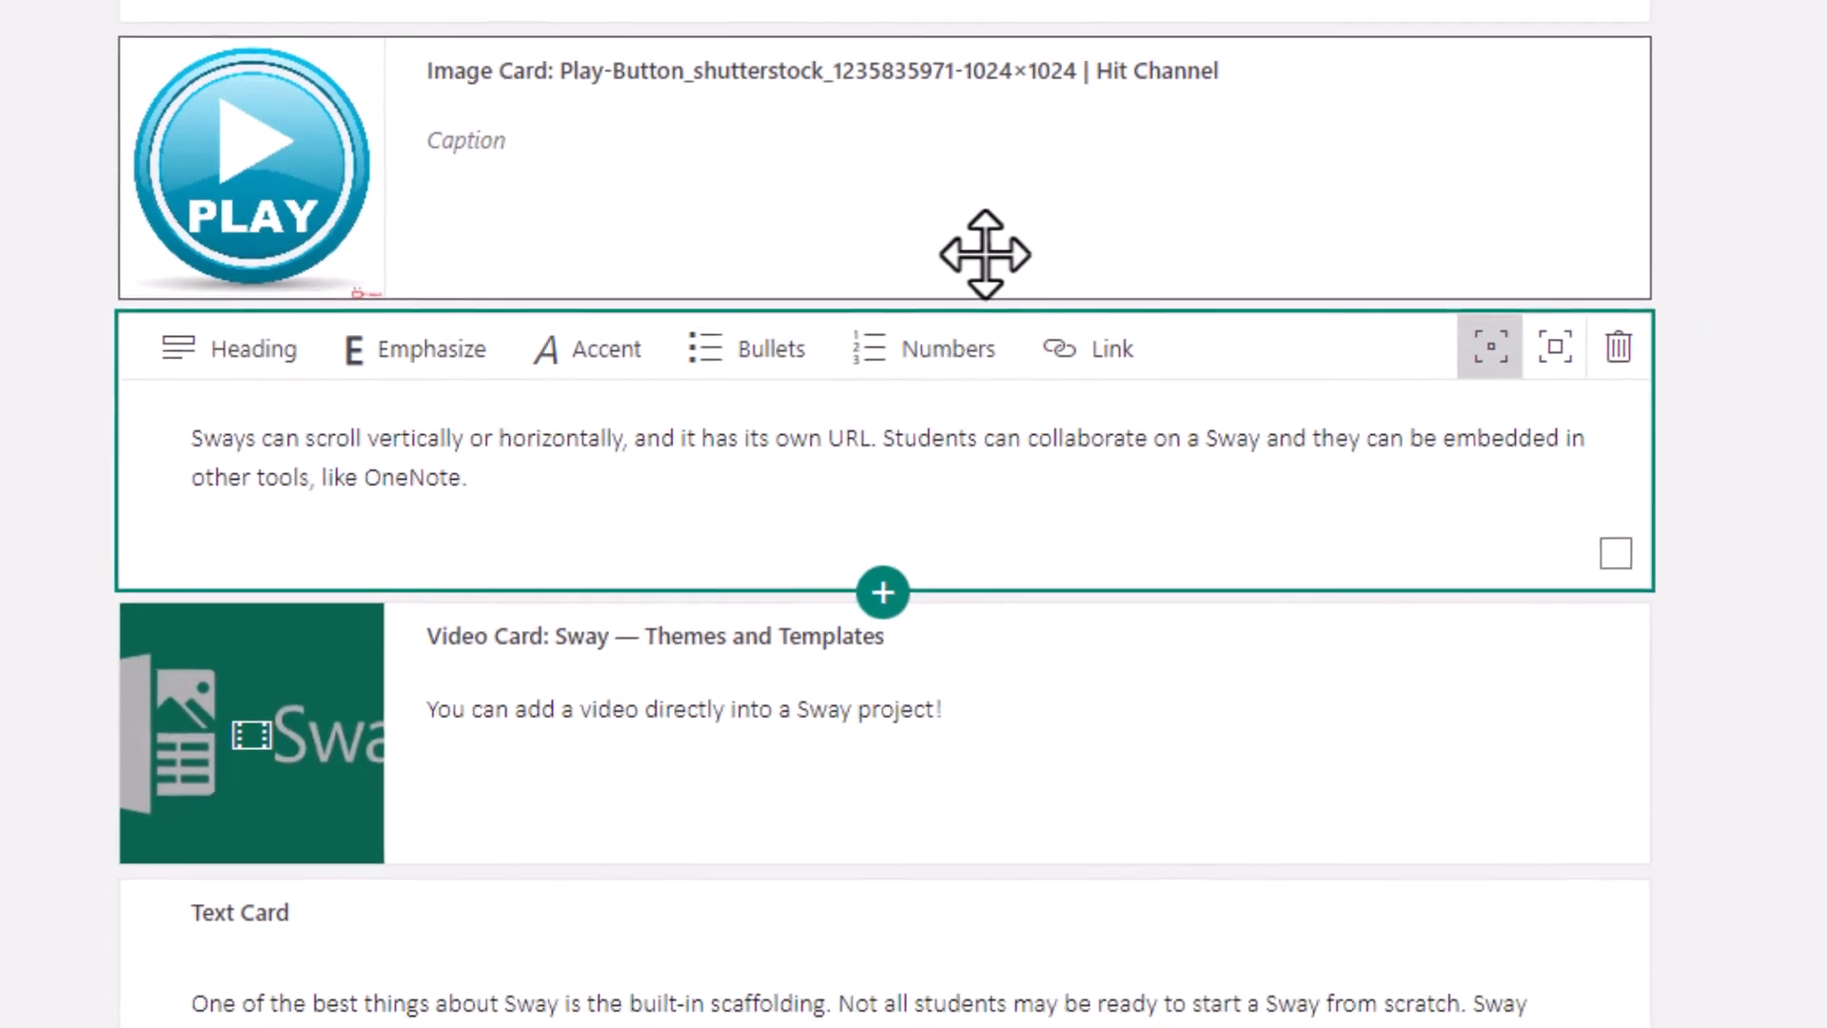
{"action": "left_click_drag", "start_coordinate": [985, 254], "coordinate": [1031, 266]}
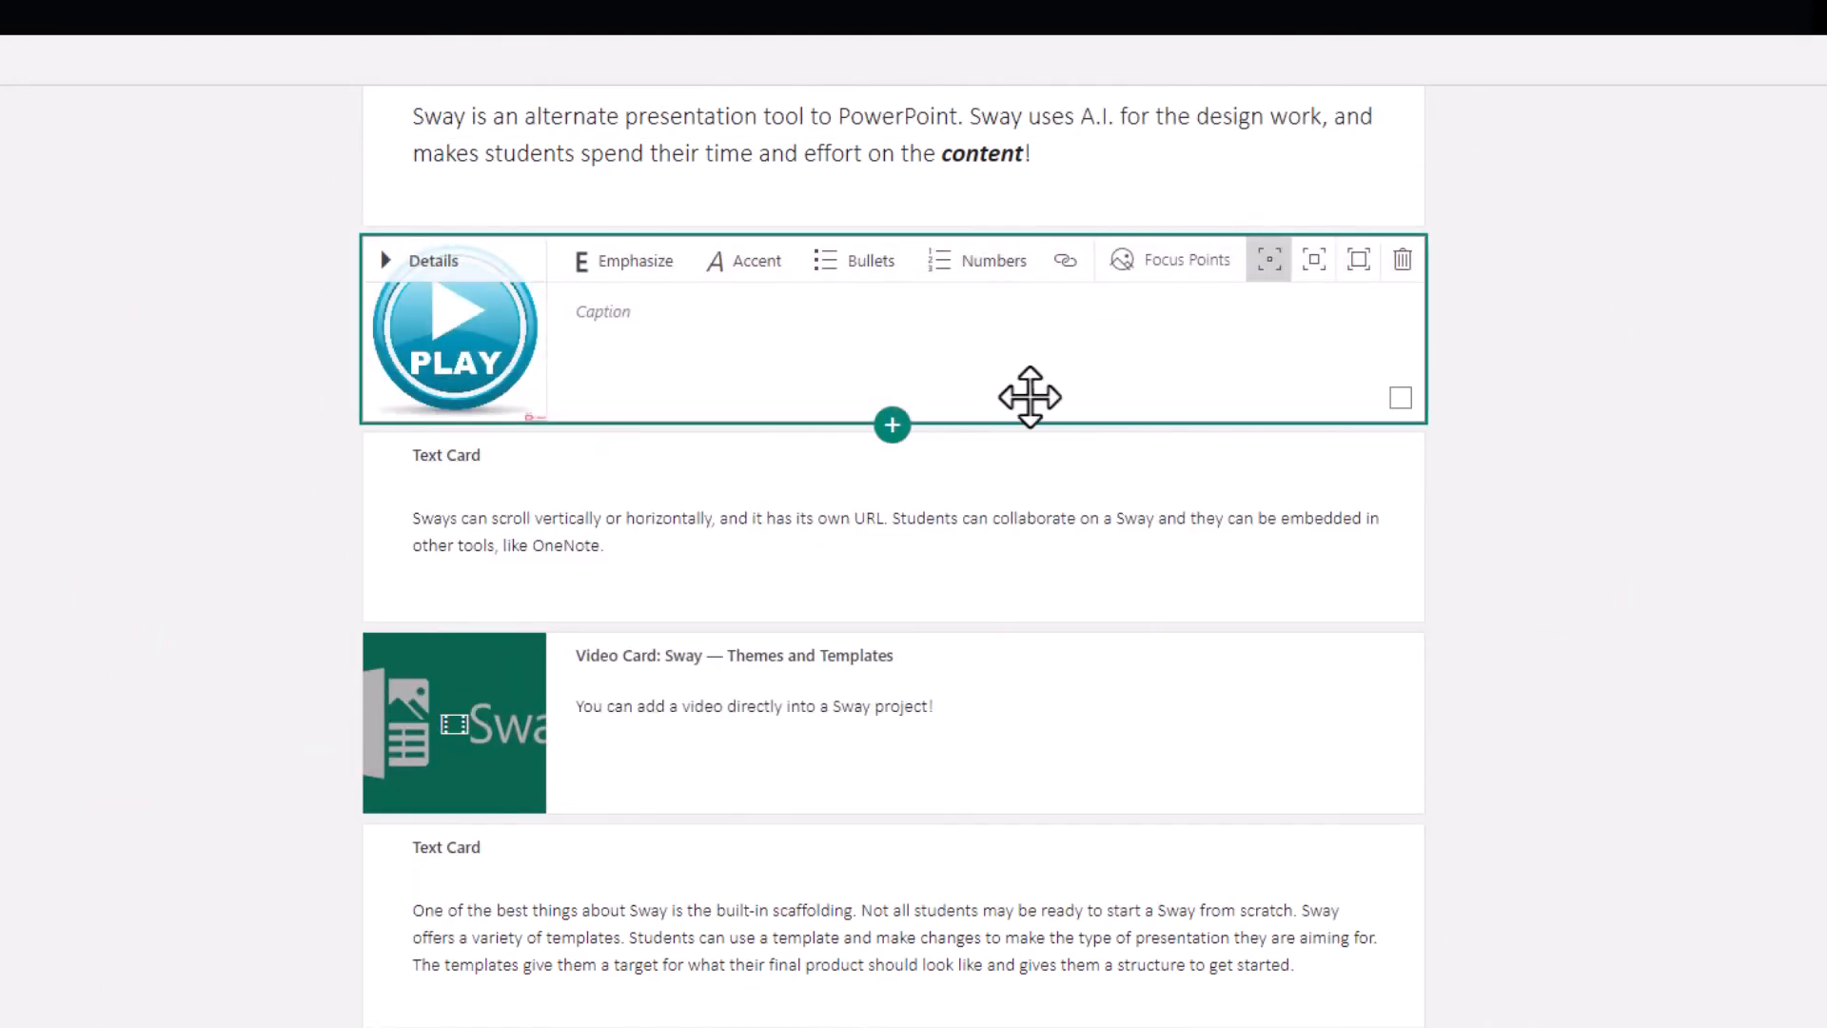
{"action": "left_click_drag", "start_coordinate": [1028, 391], "coordinate": [1126, 346]}
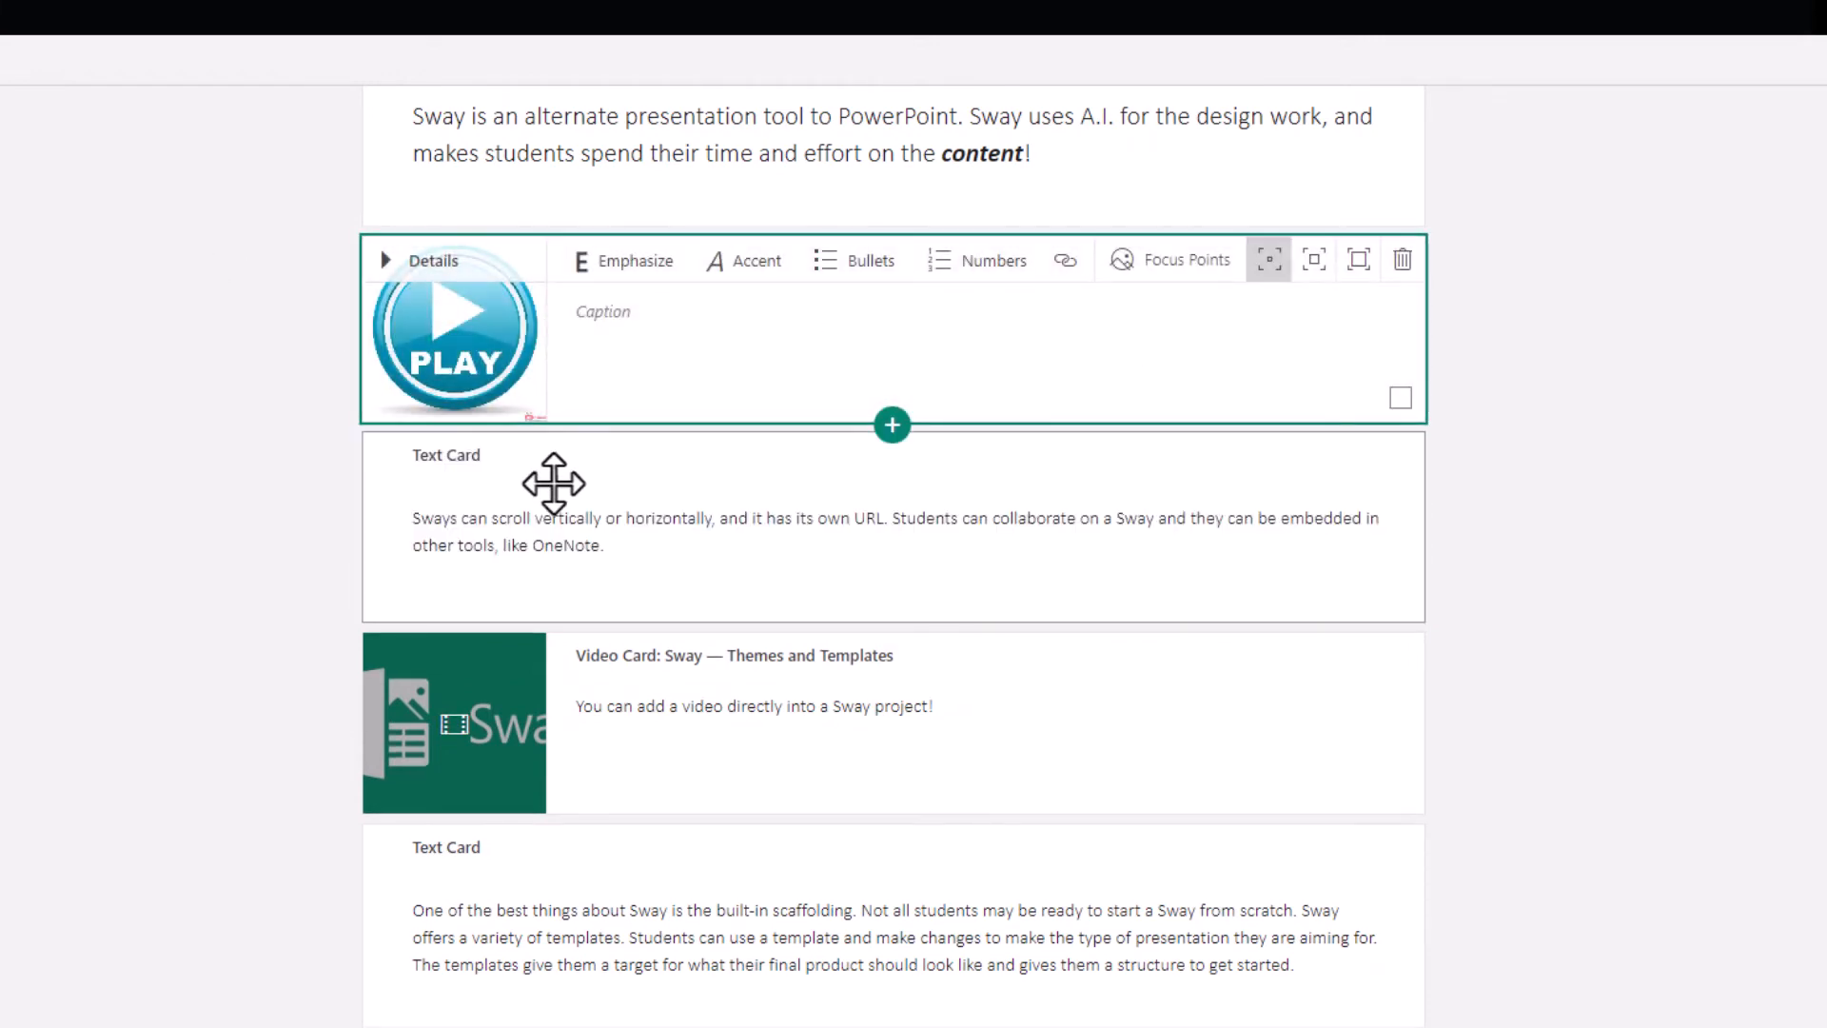
Step: Preview the "Why Use Sway?" presentation in its Design view, starting from the title
{"action": "scroll", "coordinate": [551, 481], "scroll_direction": "up", "scroll_amount": 3}
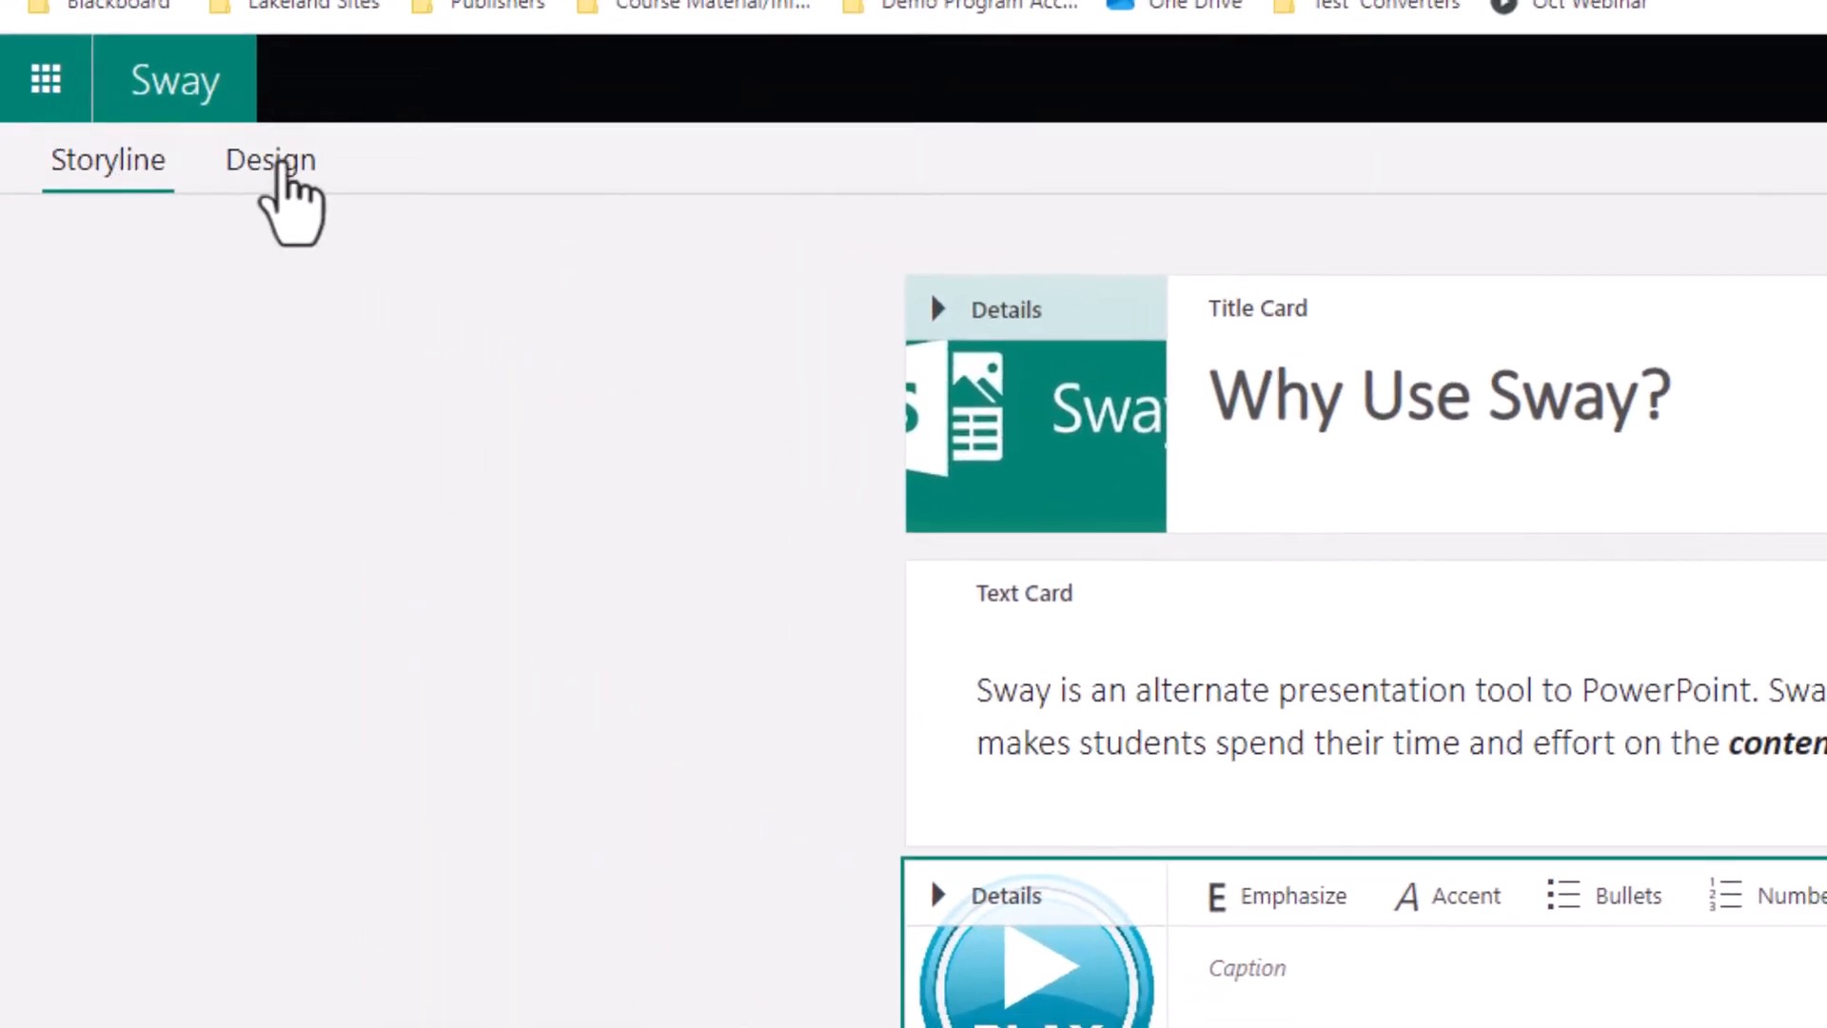
{"action": "left_click", "coordinate": [280, 162]}
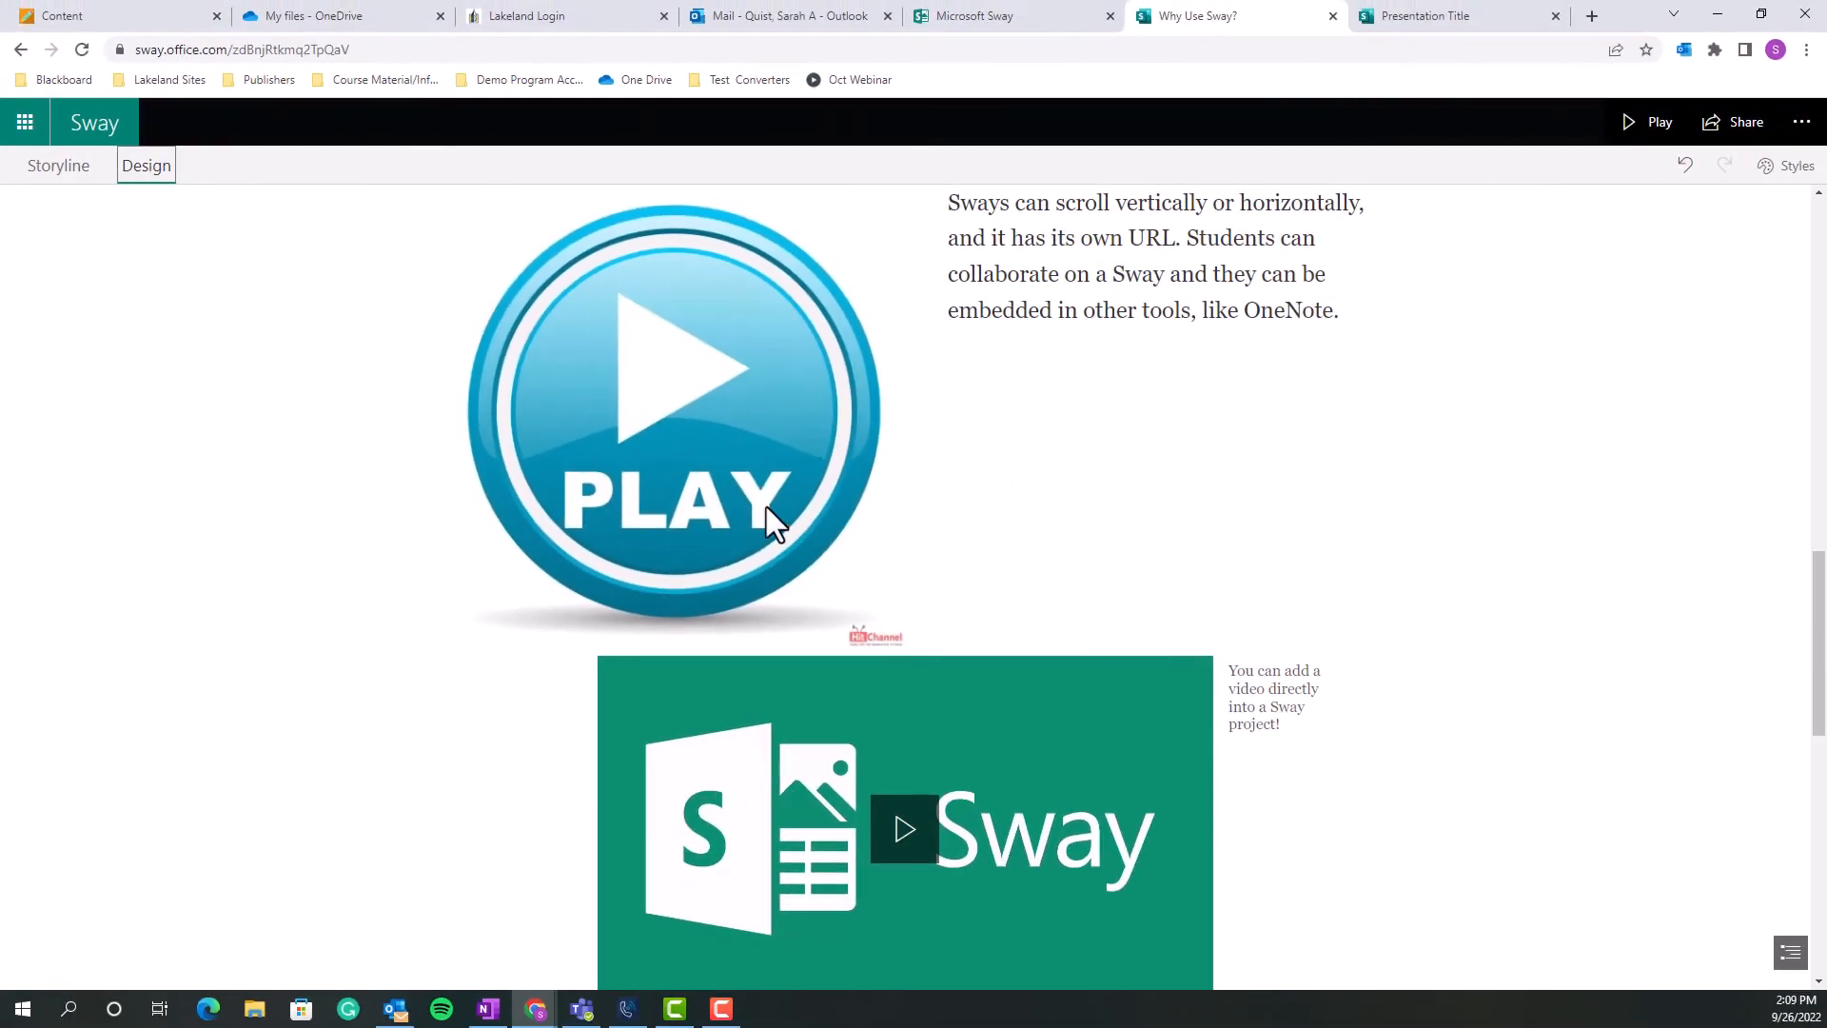
{"action": "scroll", "coordinate": [862, 672], "scroll_direction": "up", "scroll_amount": 5}
{"action": "scroll", "coordinate": [853, 658], "scroll_direction": "up", "scroll_amount": 5}
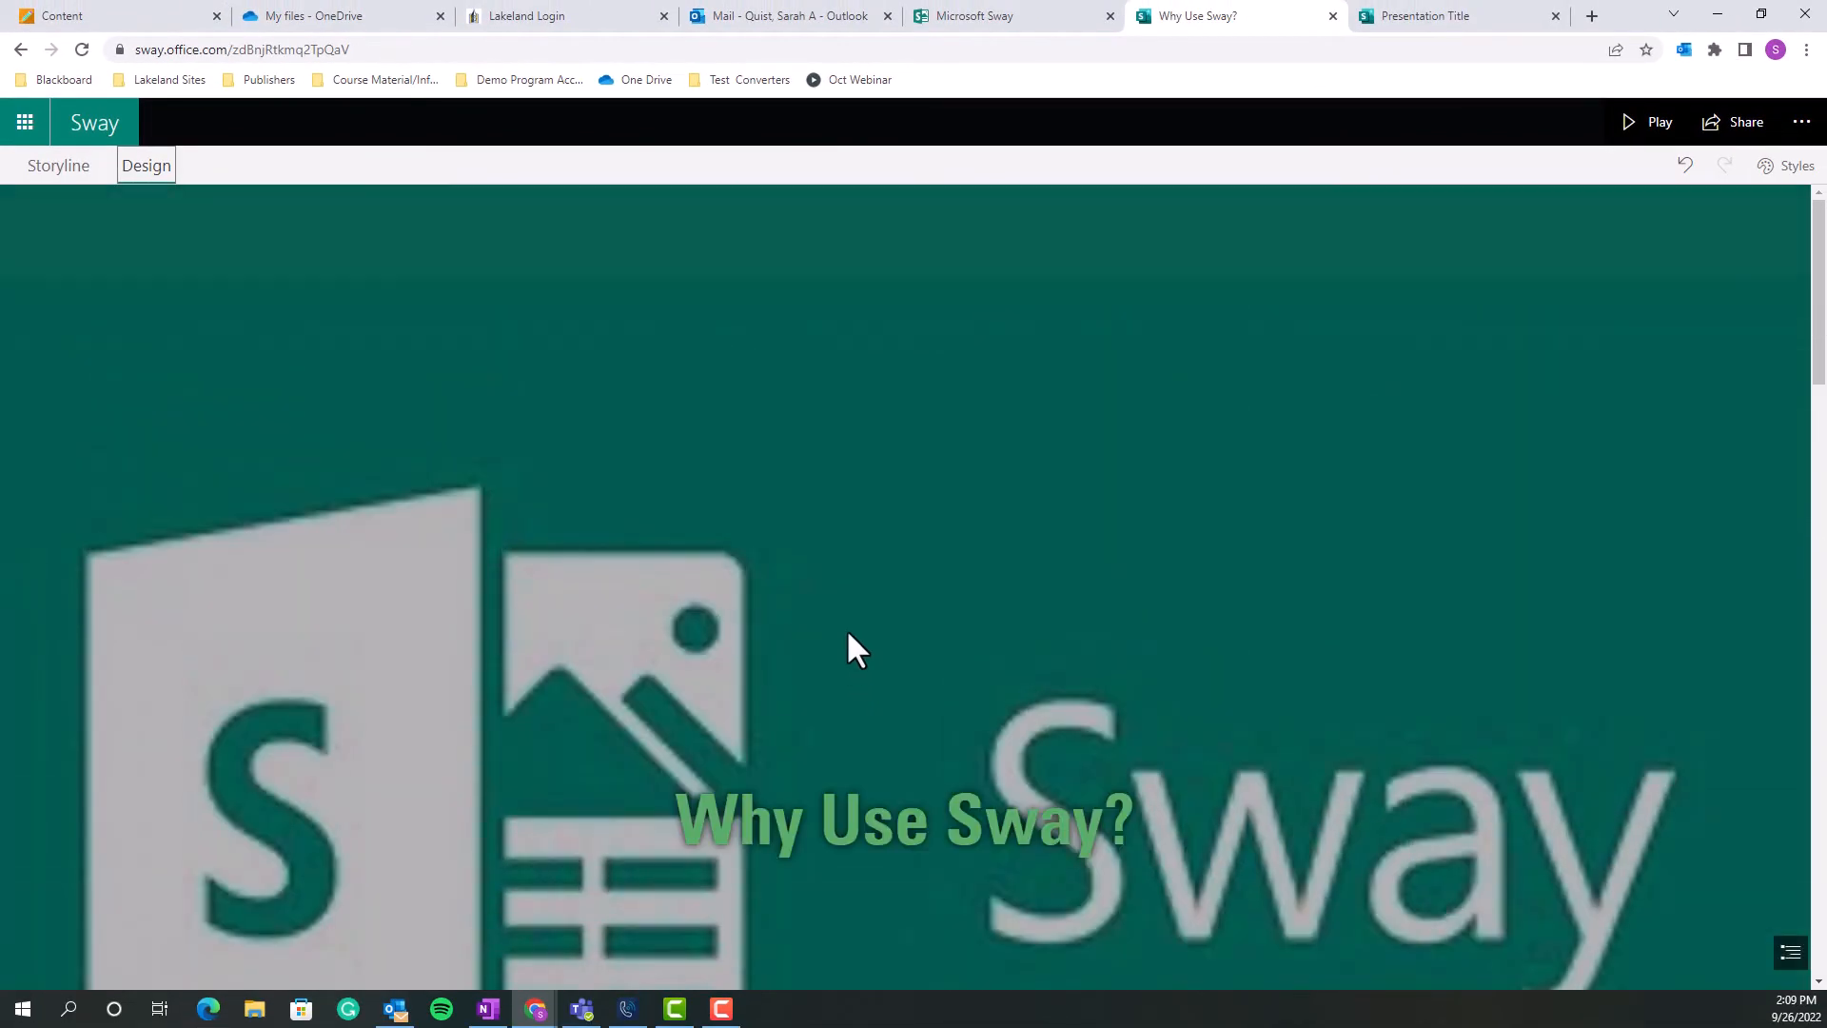
Step: Examine the title image and the introductory text below it in the Design view, and return to the Storyline
{"action": "scroll", "coordinate": [841, 506], "scroll_direction": "down", "scroll_amount": 10}
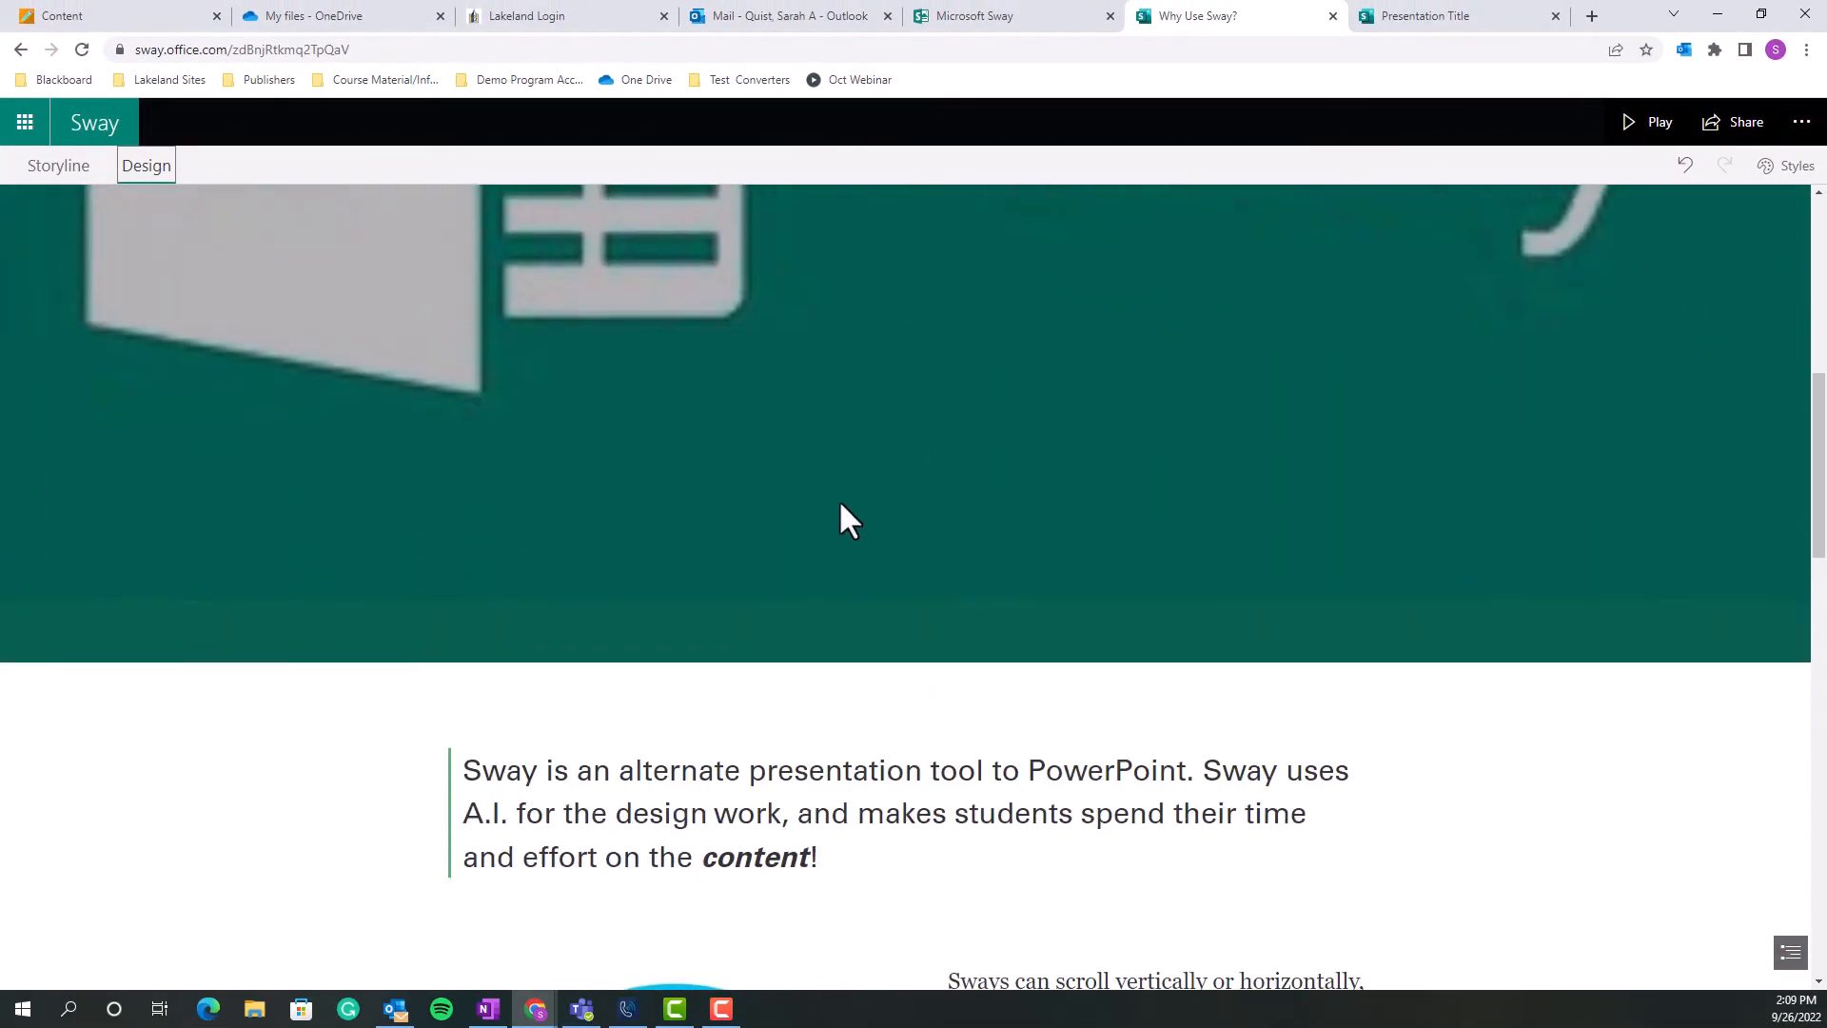
{"action": "scroll", "coordinate": [848, 519], "scroll_direction": "down", "scroll_amount": 3}
{"action": "scroll", "coordinate": [1041, 692], "scroll_direction": "up", "scroll_amount": 7}
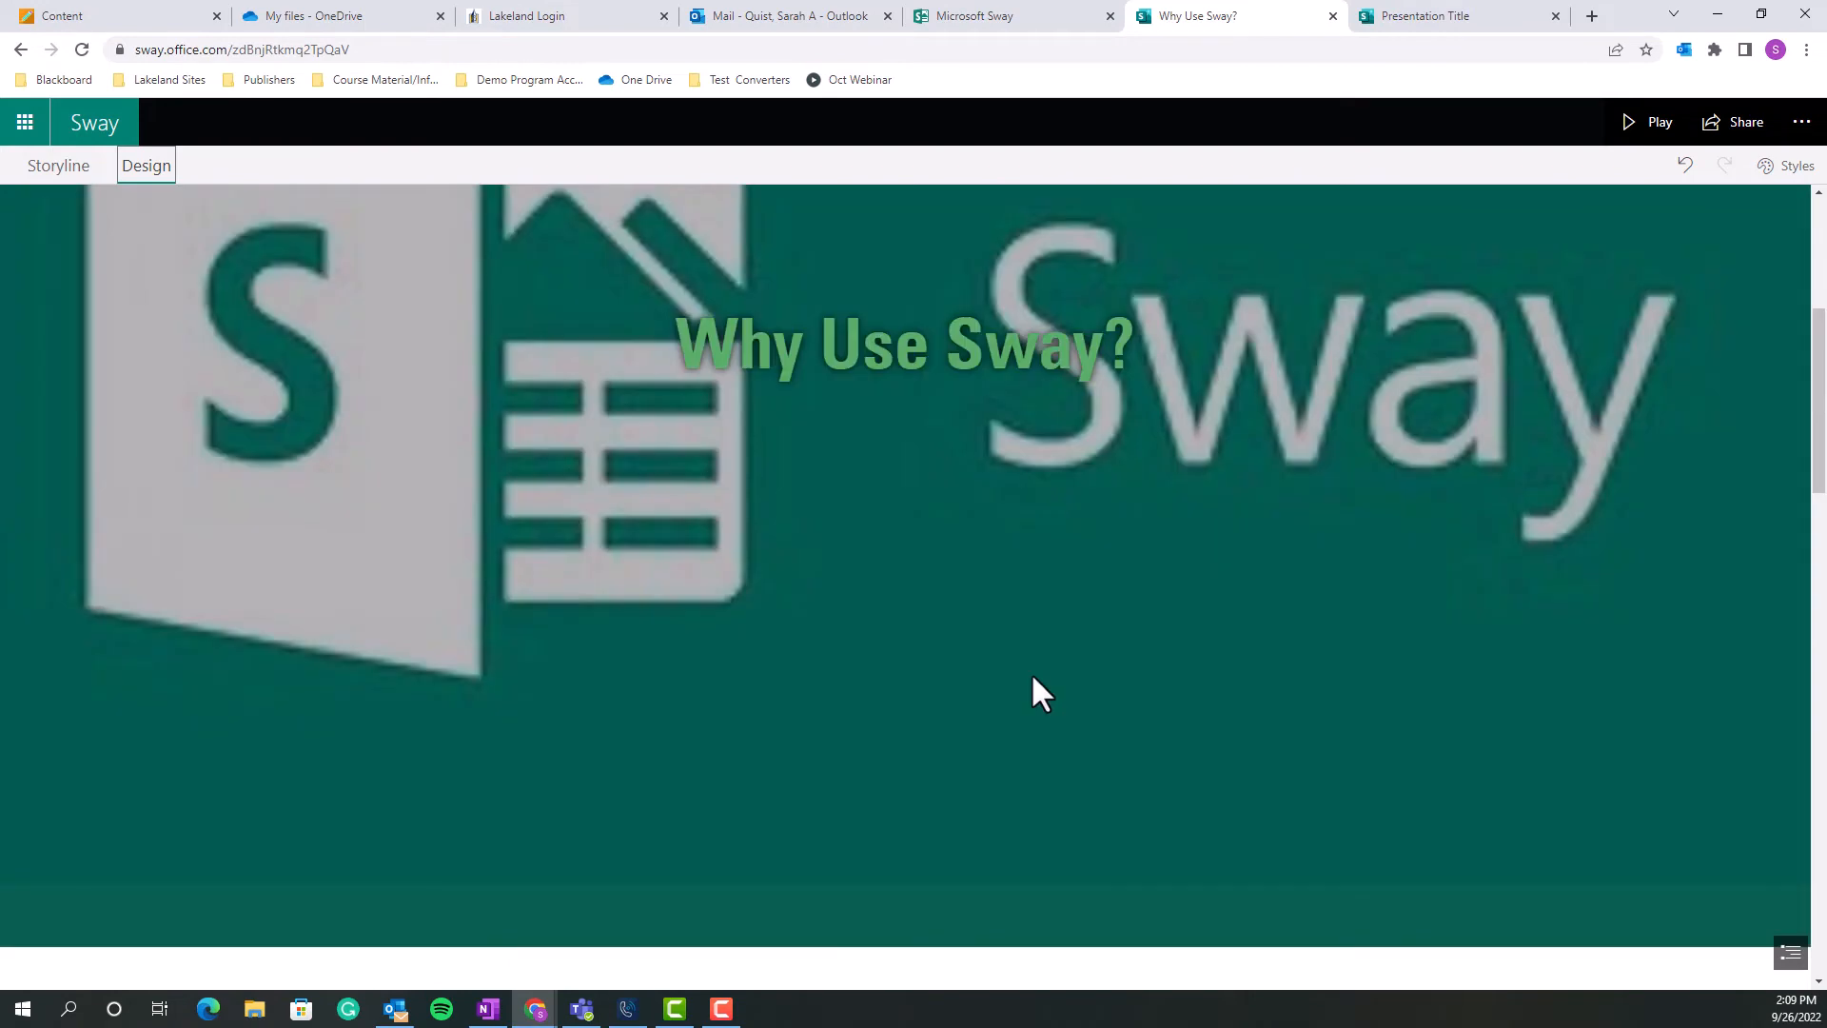
{"action": "scroll", "coordinate": [1032, 678], "scroll_direction": "down", "scroll_amount": 2}
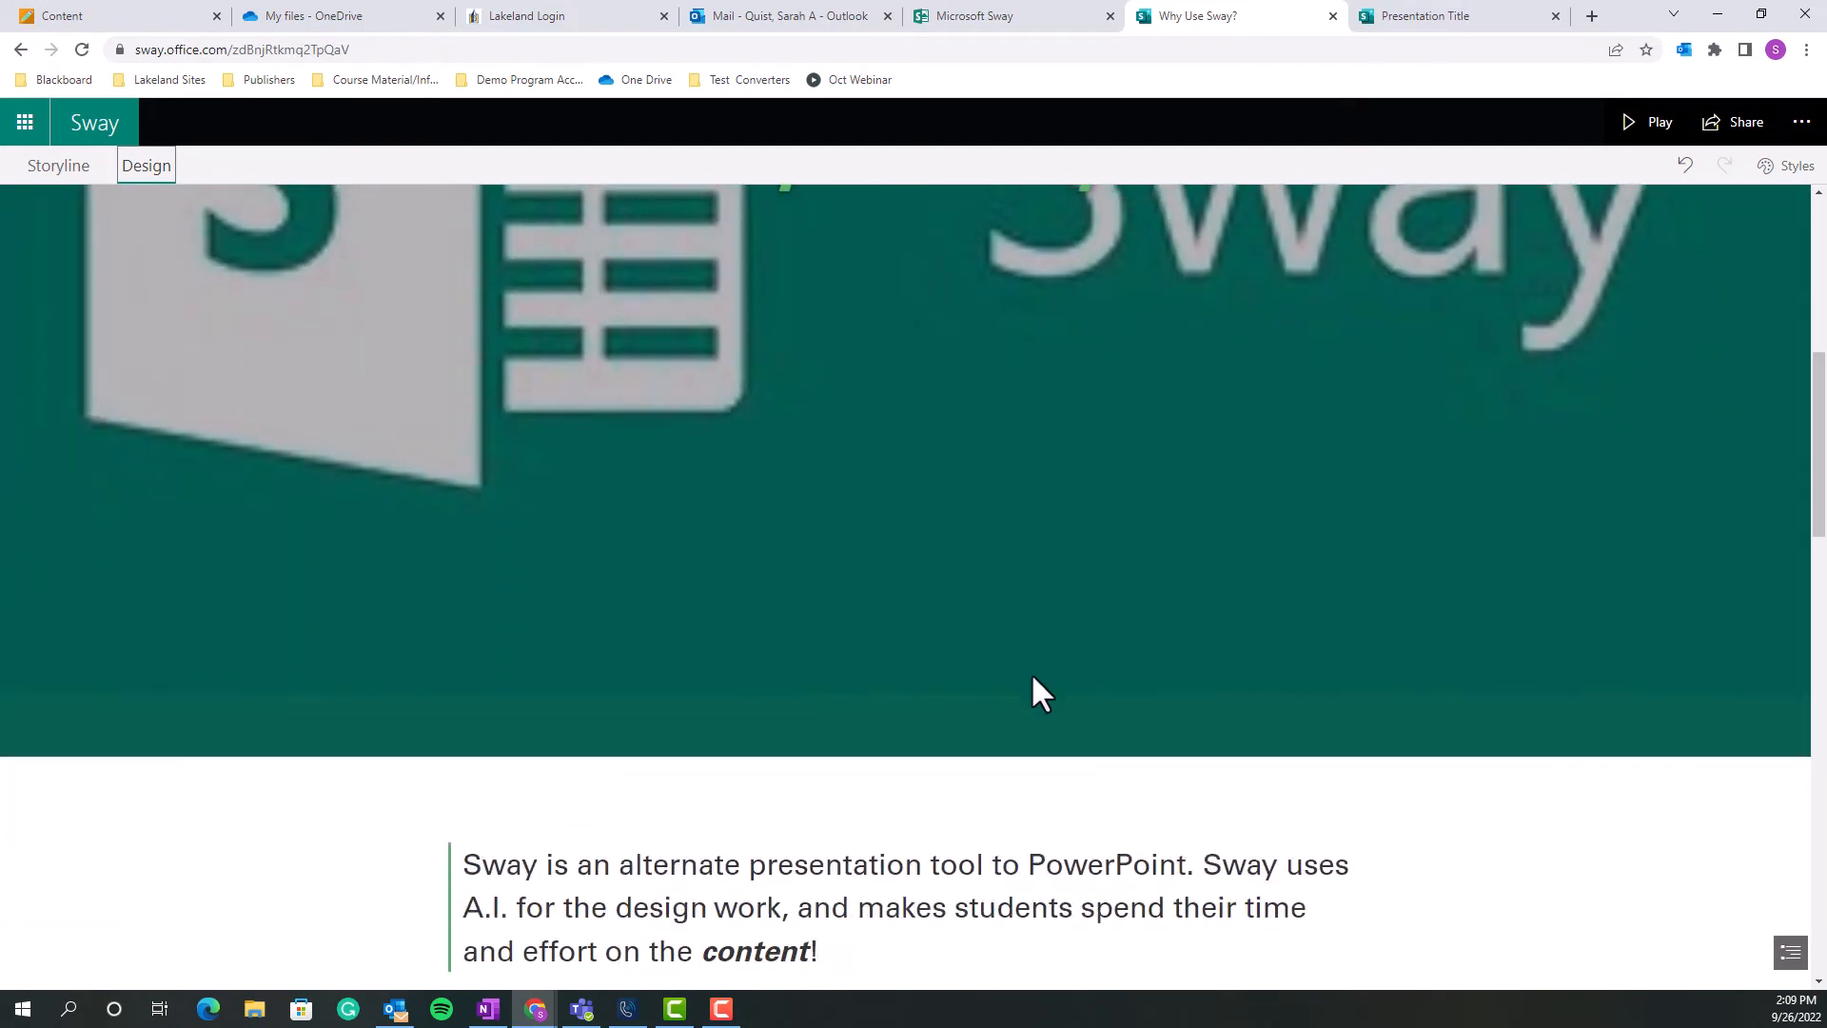
{"action": "left_click", "coordinate": [68, 172]}
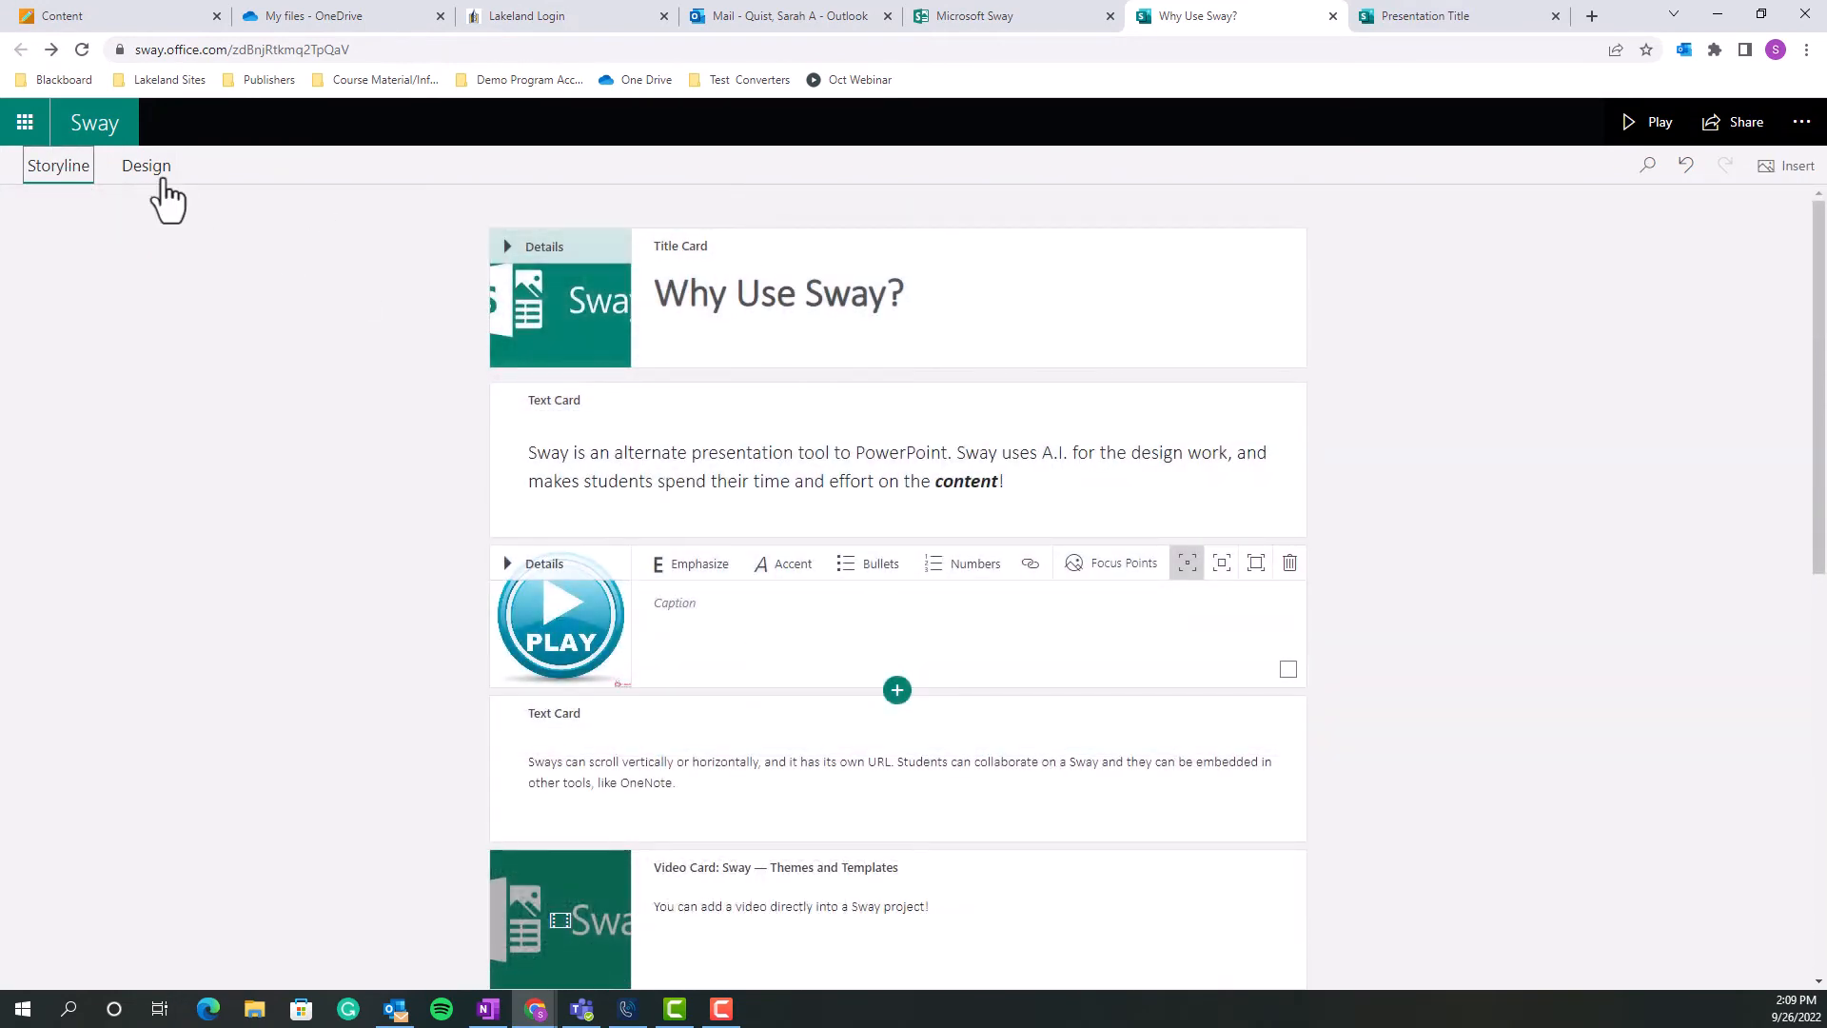
Step: Examine the Play button image and its neighbouring text in the Design view, and return to the Storyline
{"action": "left_click", "coordinate": [162, 180]}
{"action": "scroll", "coordinate": [840, 509], "scroll_direction": "down", "scroll_amount": 5}
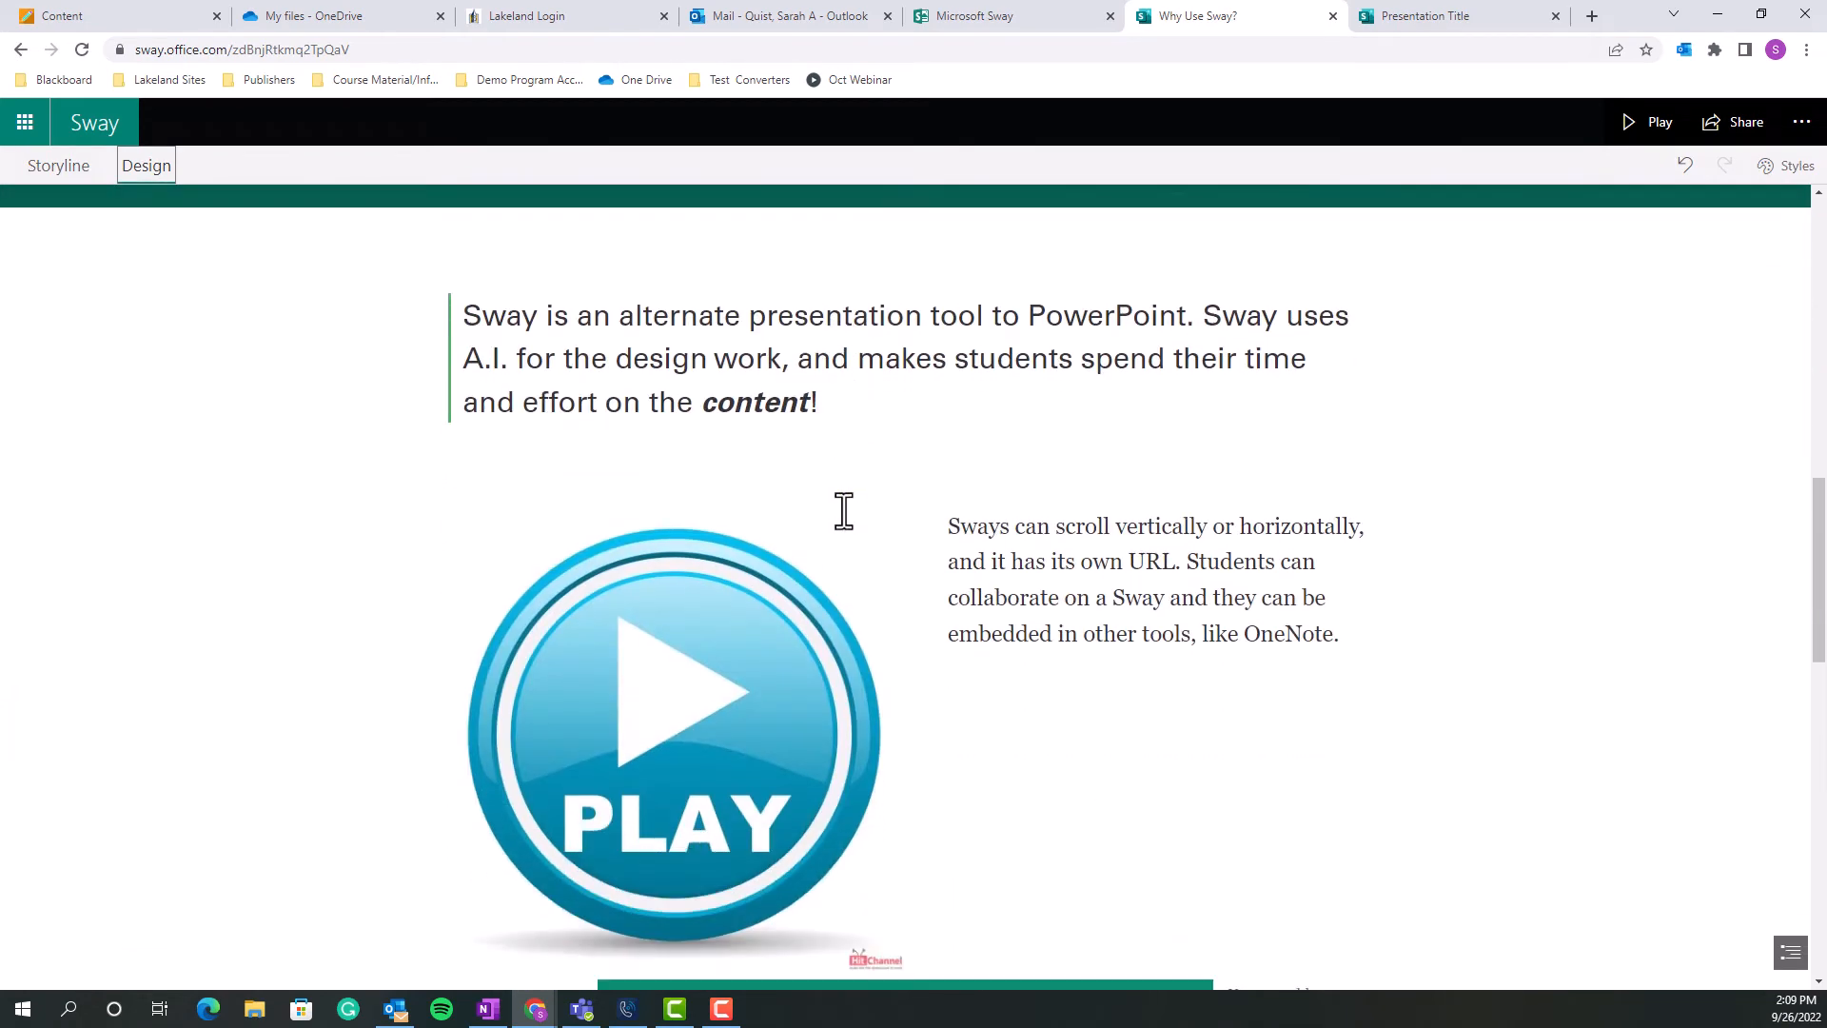
{"action": "scroll", "coordinate": [843, 511], "scroll_direction": "down", "scroll_amount": 1}
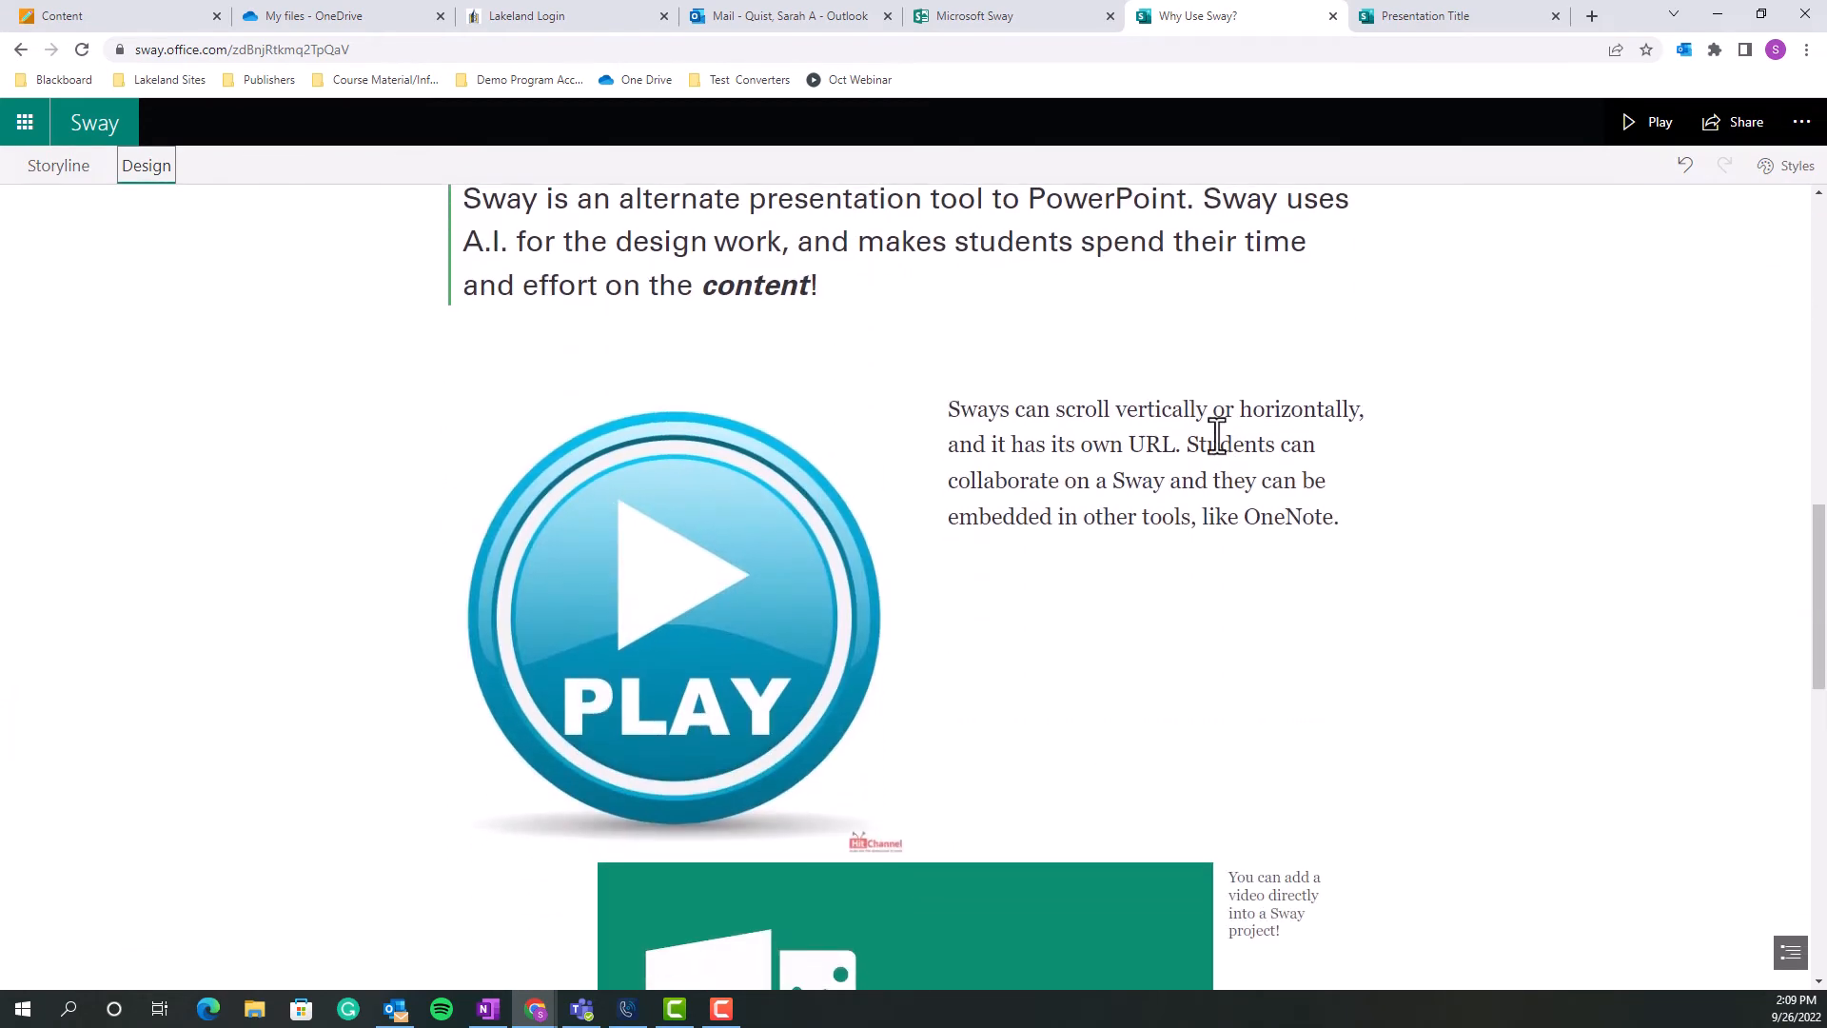
{"action": "scroll", "coordinate": [1254, 479], "scroll_direction": "down", "scroll_amount": 1}
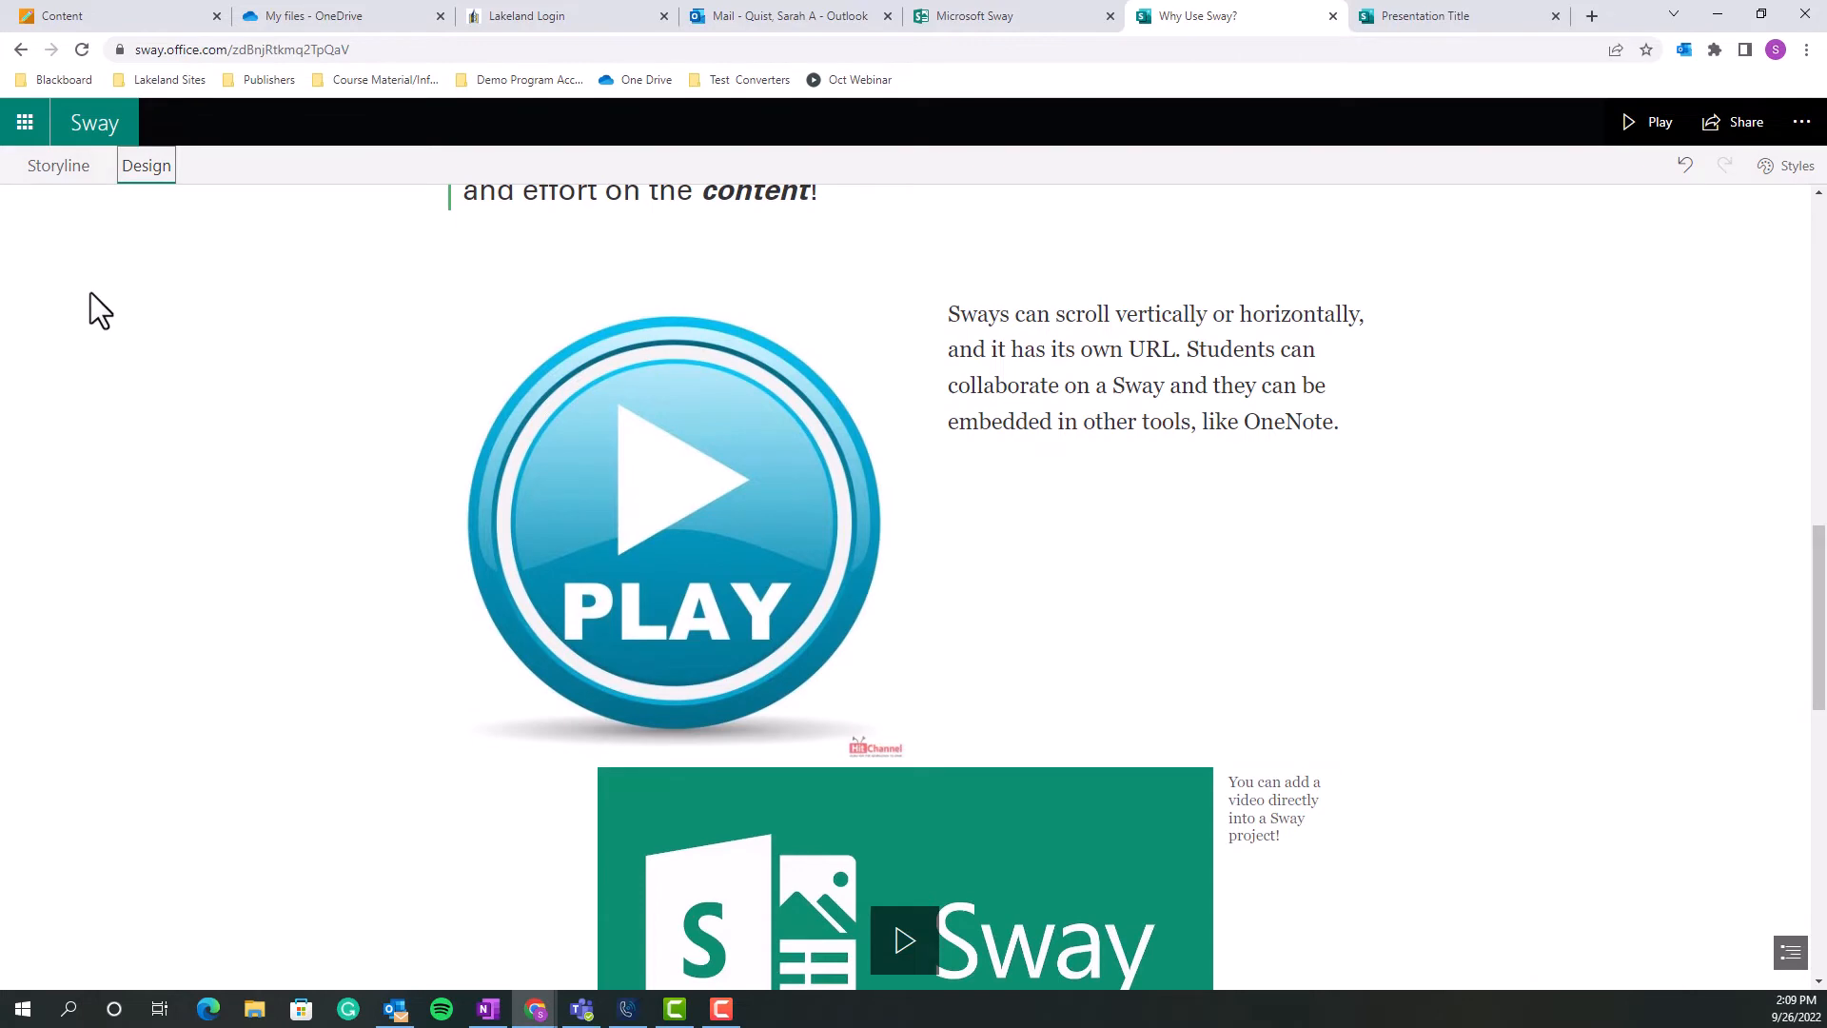
{"action": "left_click", "coordinate": [61, 171]}
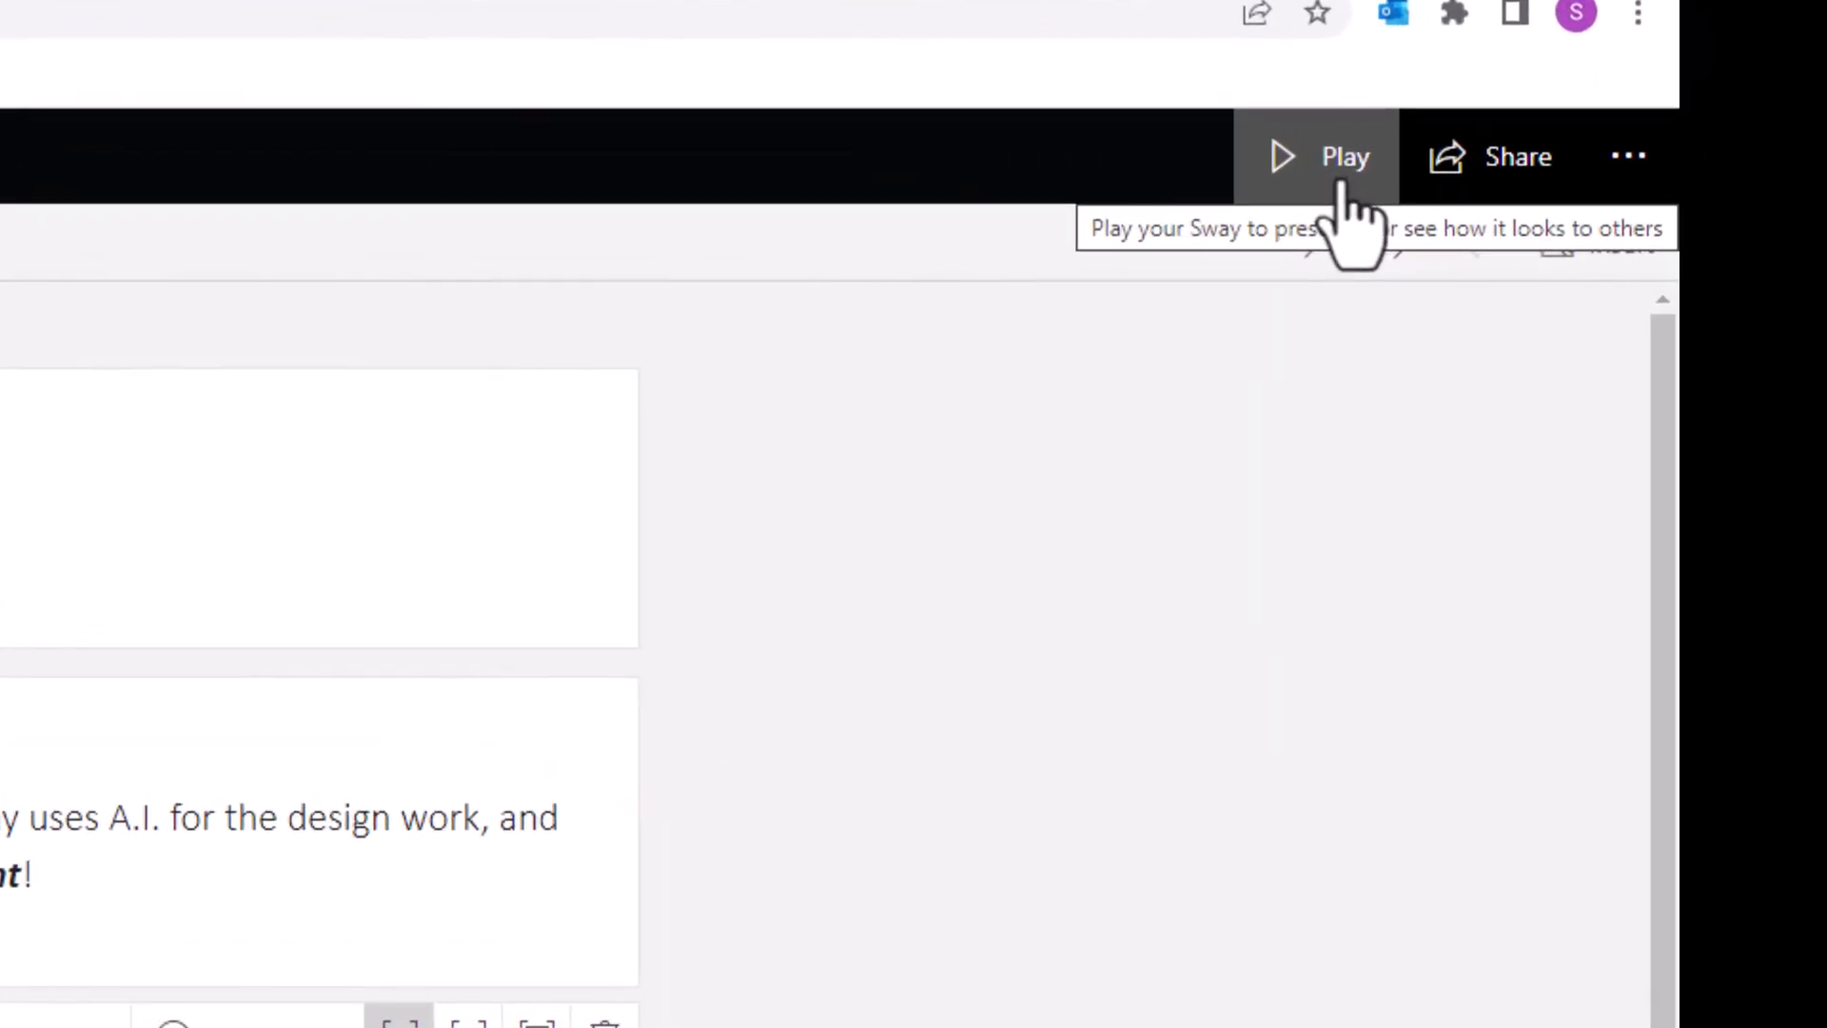
Step: Play the Sway, try the slide-style layout in its playback settings, and restore the Default layout
{"action": "left_click", "coordinate": [1342, 187]}
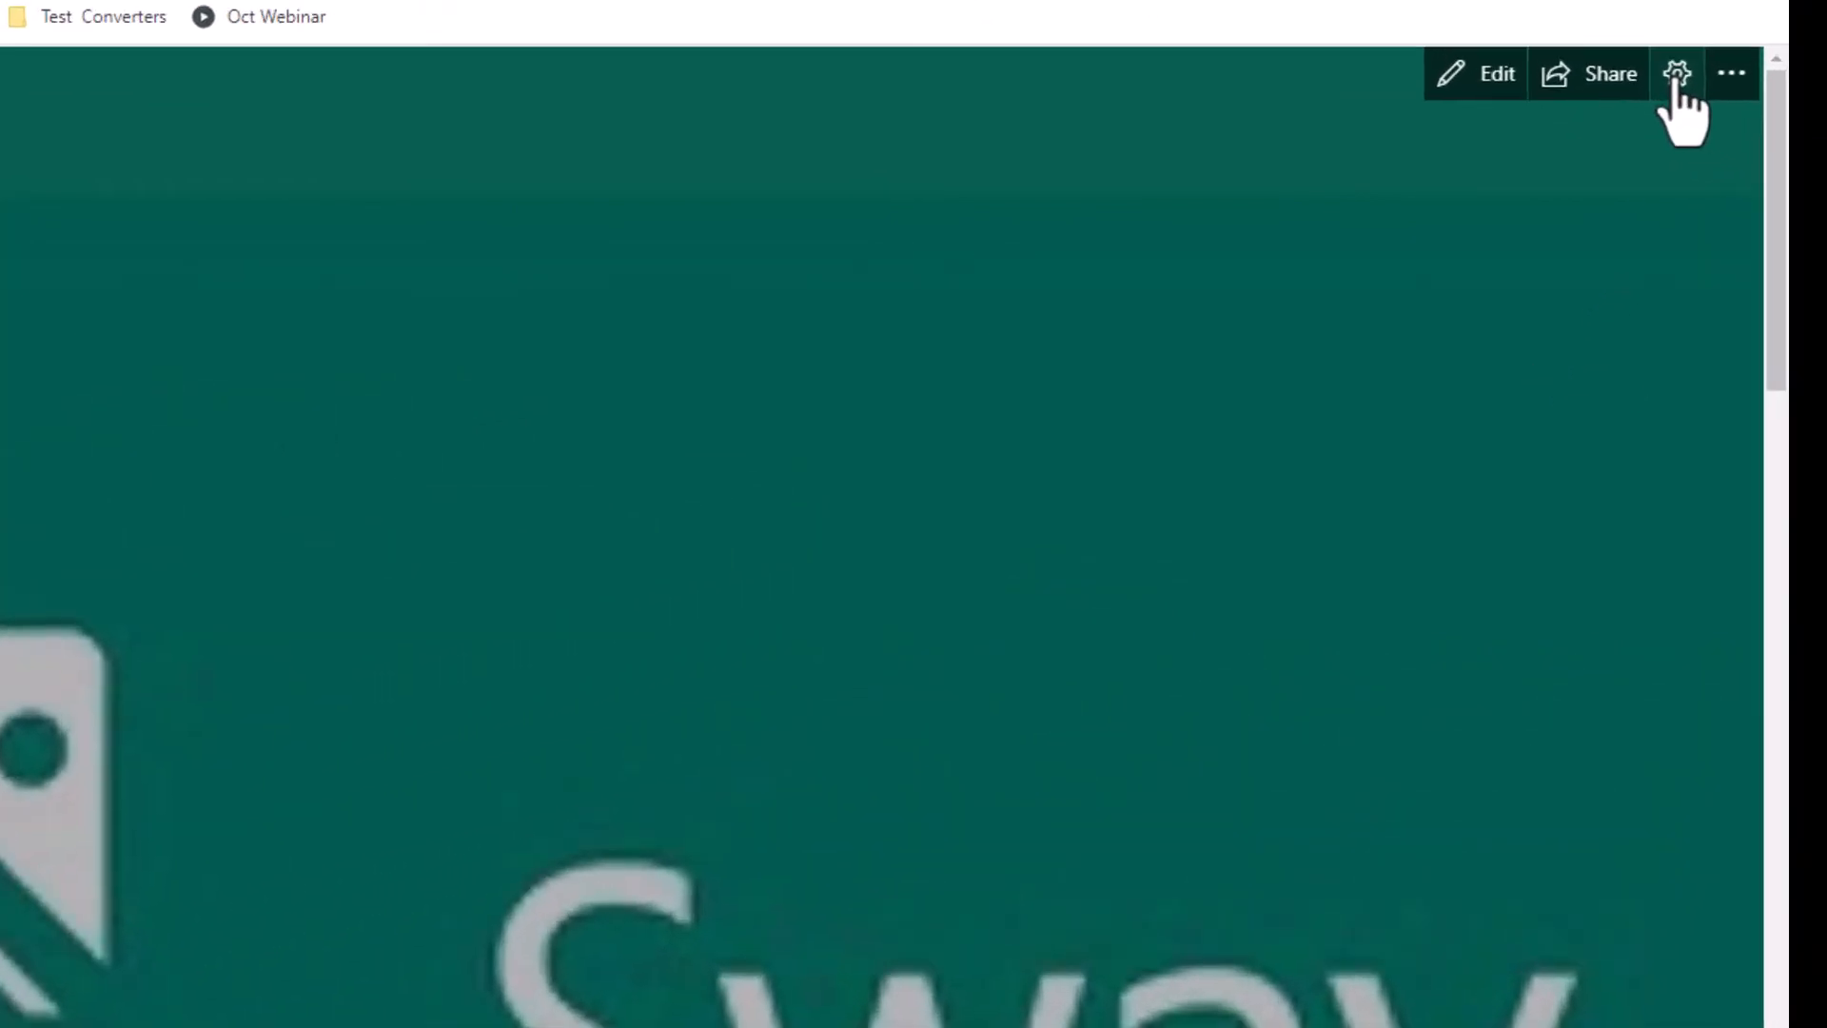
{"action": "left_click", "coordinate": [1756, 117]}
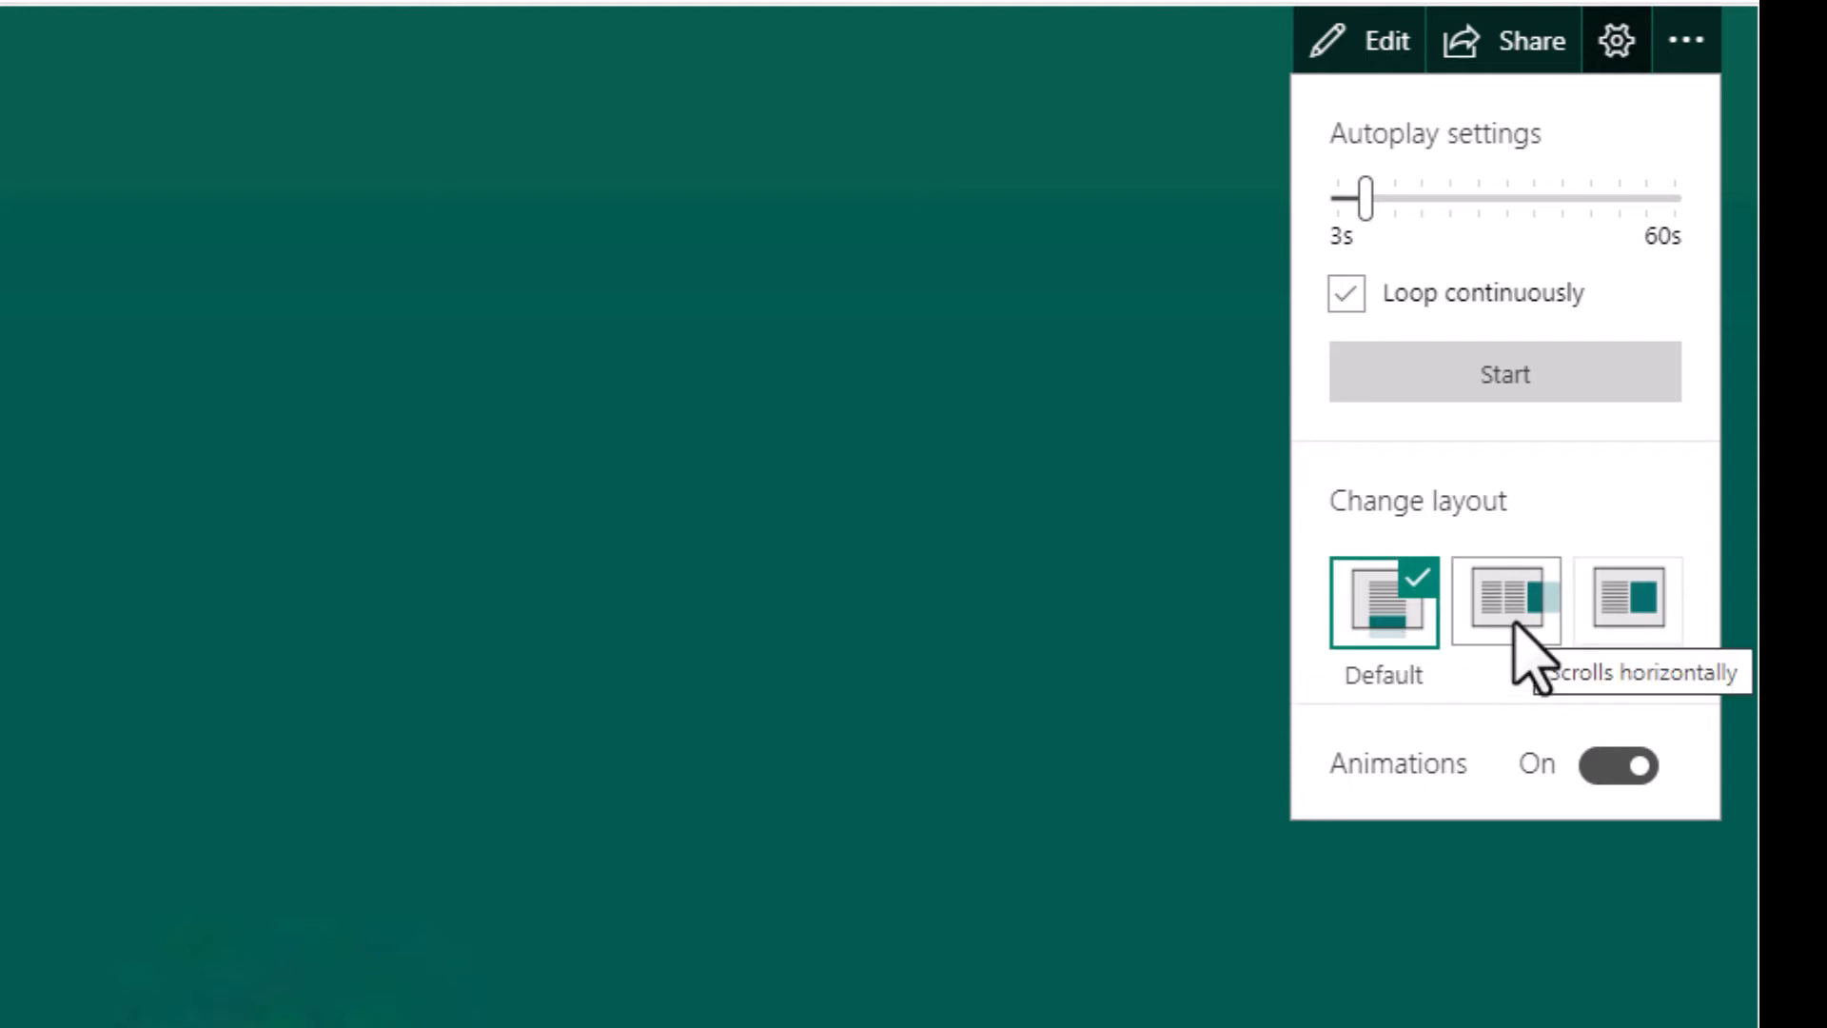
{"action": "left_click", "coordinate": [1637, 617]}
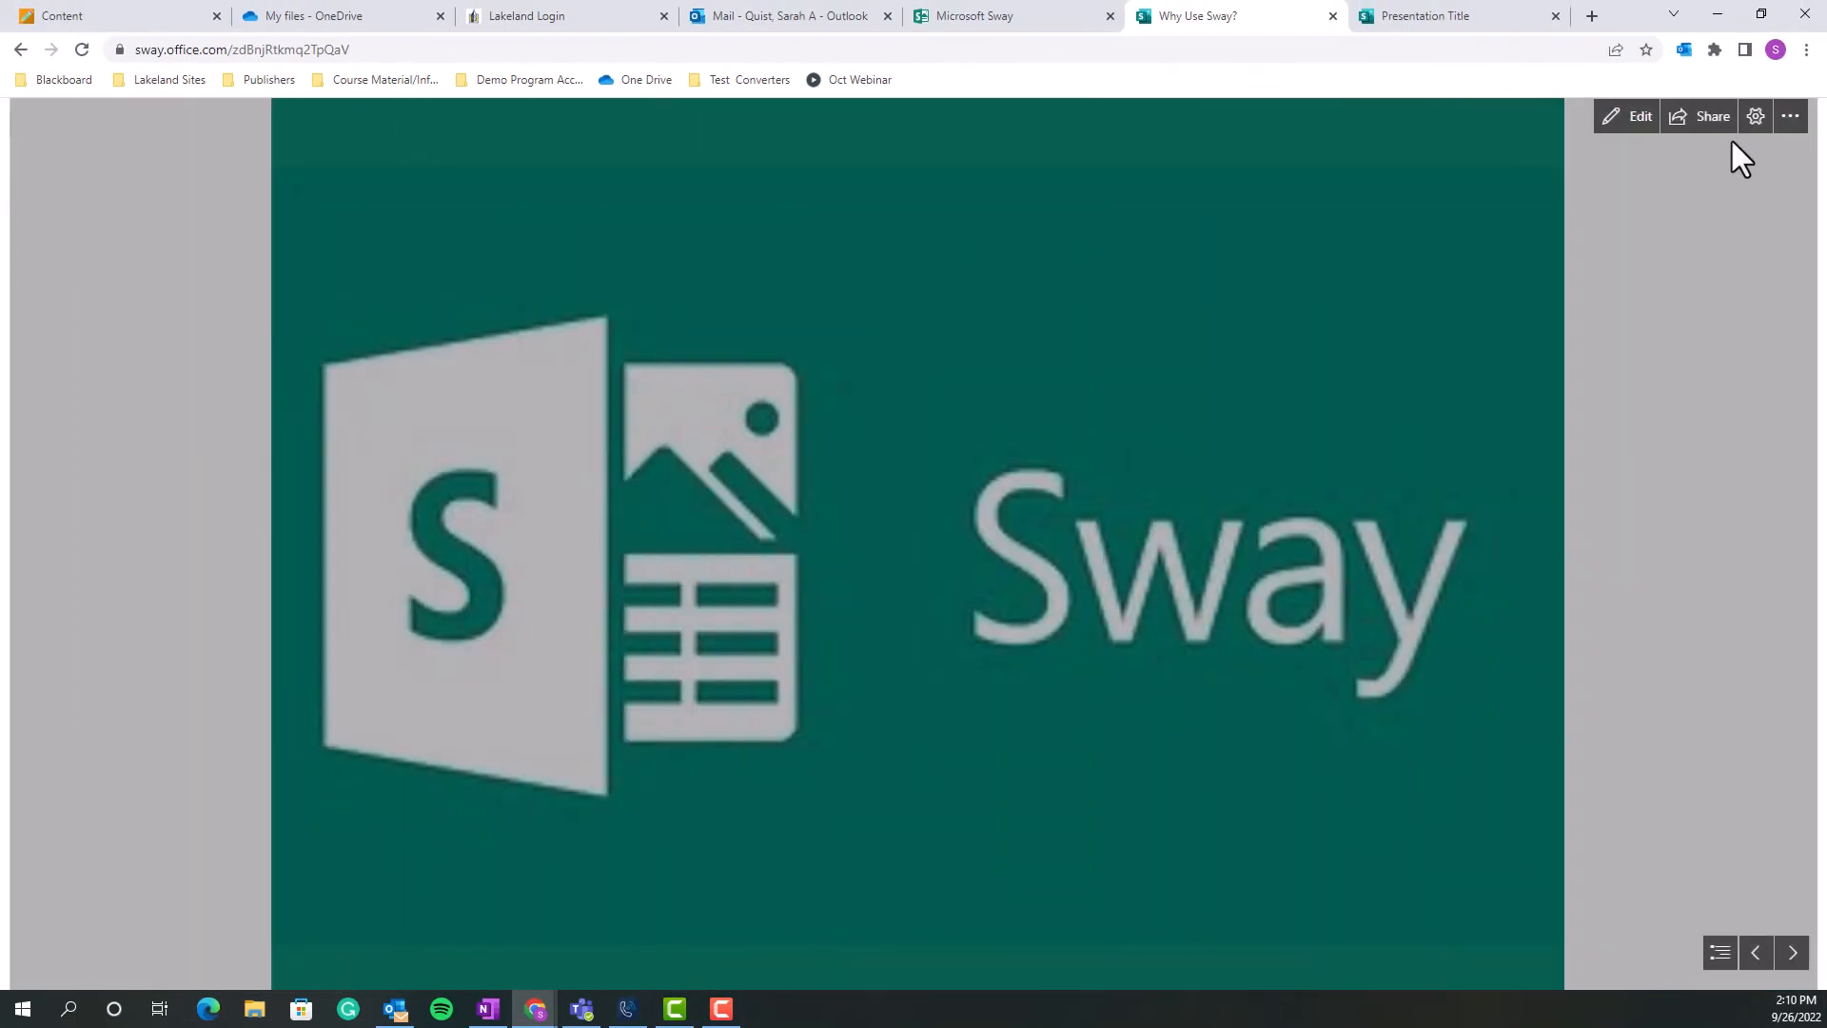
{"action": "left_click", "coordinate": [1756, 116]}
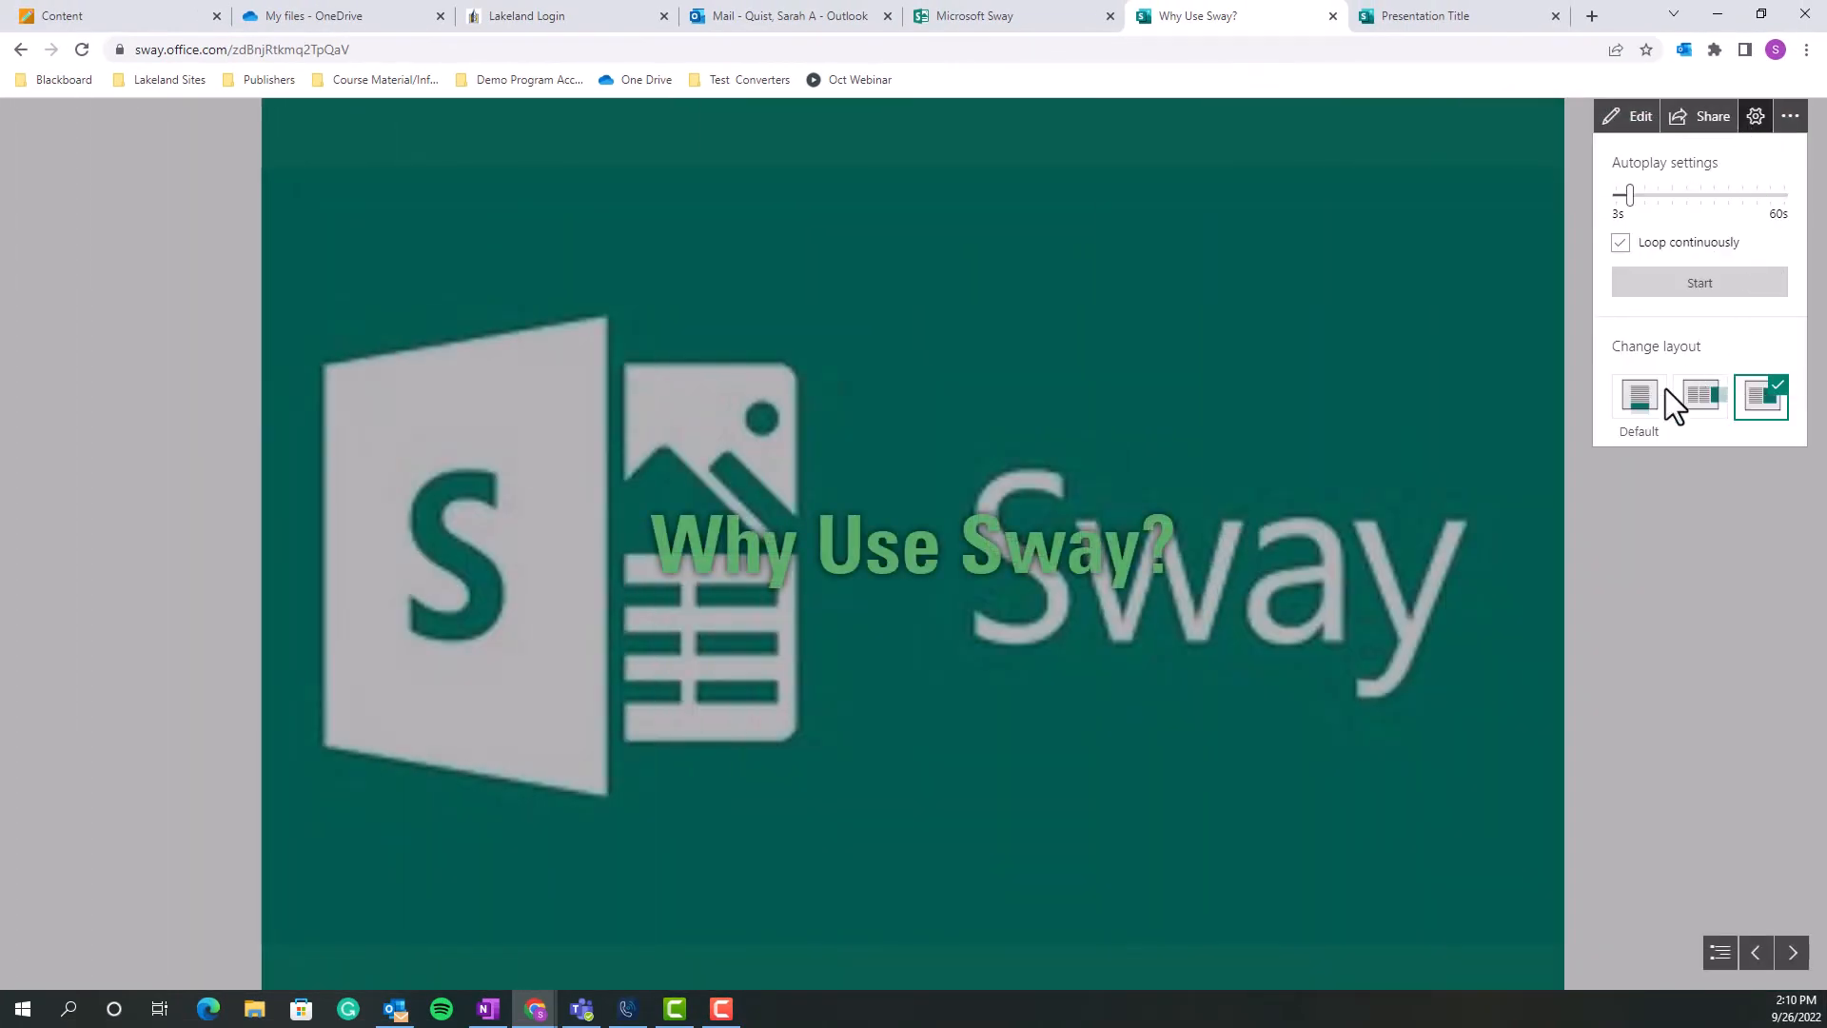
{"action": "left_click", "coordinate": [1637, 409]}
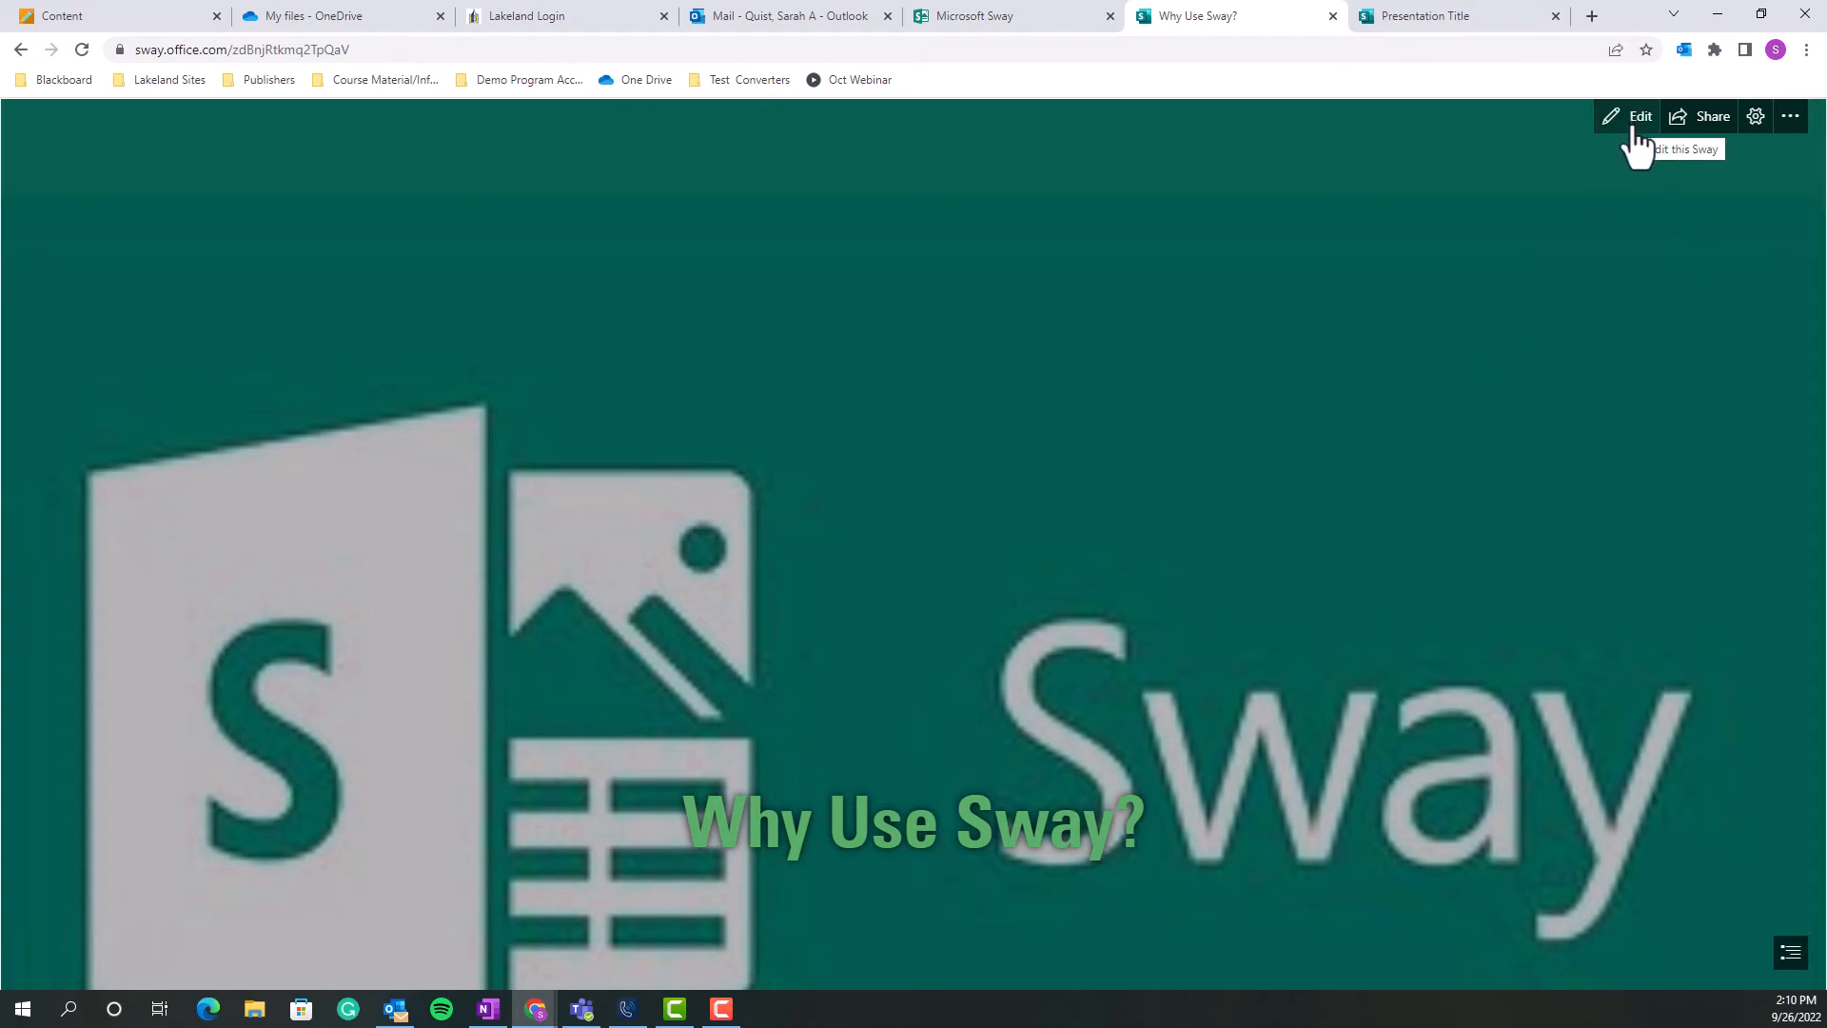
Step: Set sharing to anyone with a link after trying specific people or groups, and expand the additional sharing options
{"action": "left_click", "coordinate": [1711, 119]}
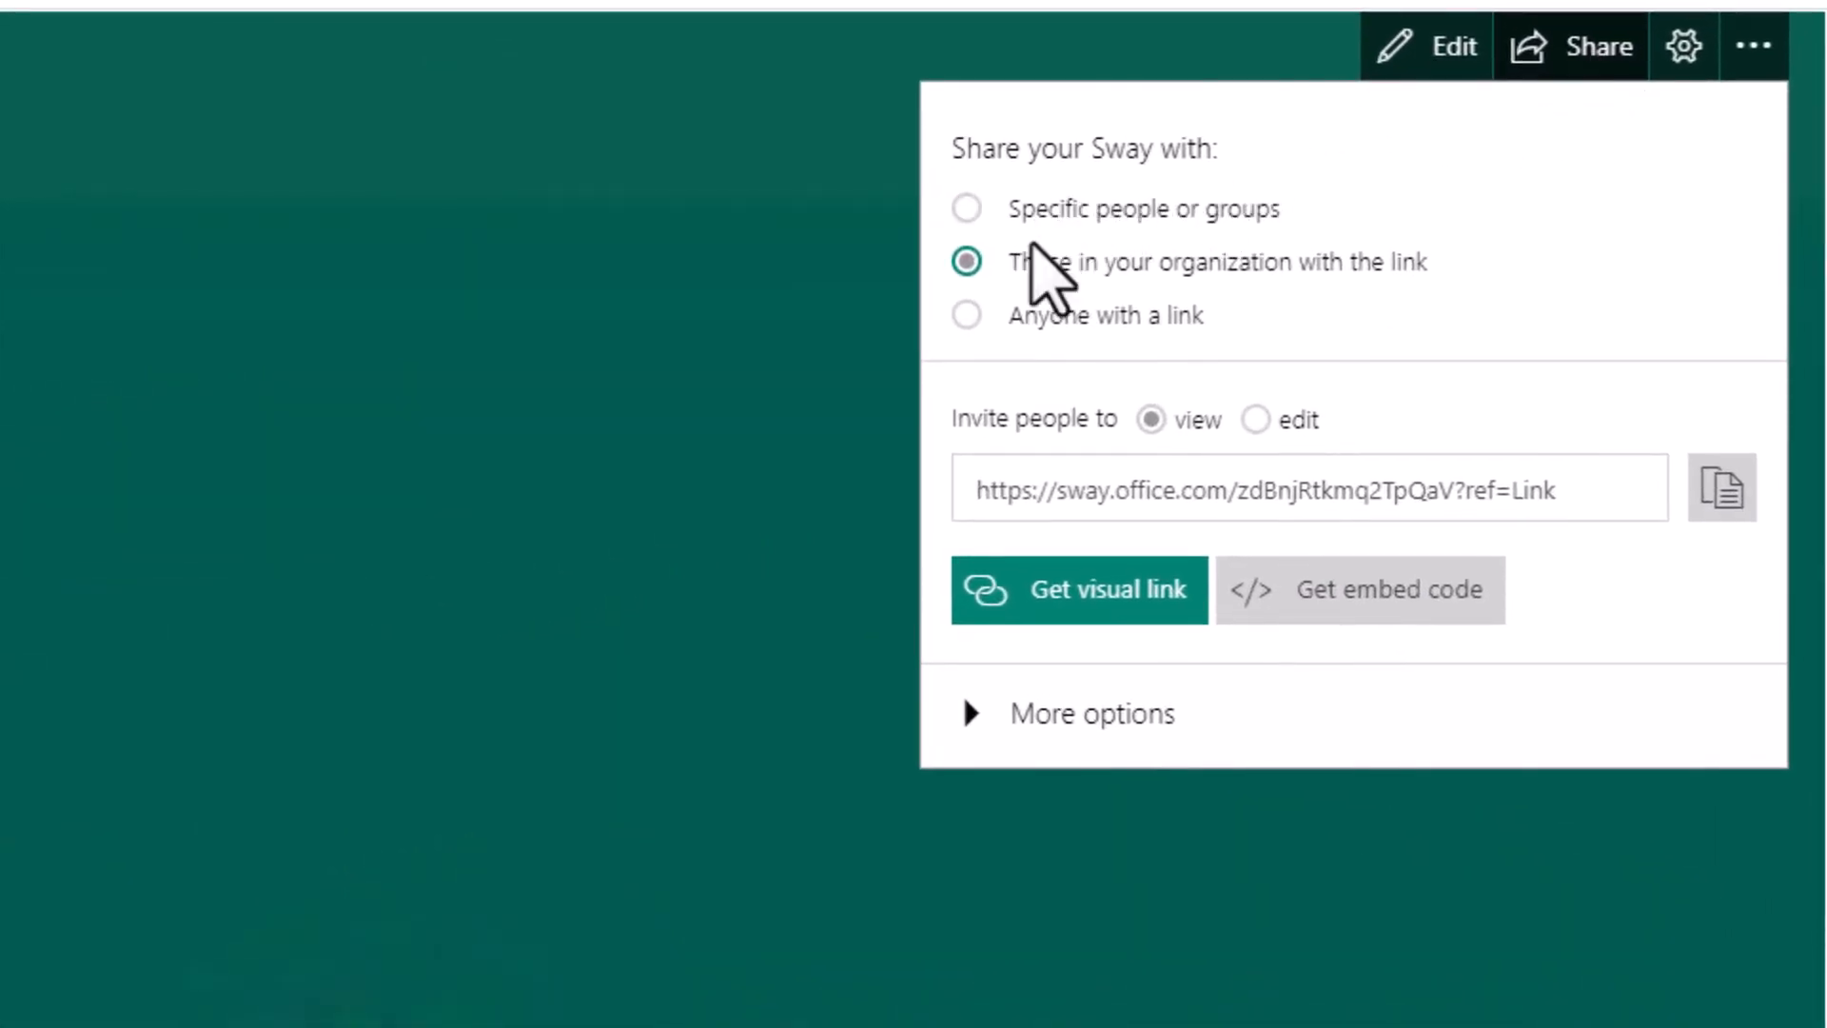
{"action": "left_click", "coordinate": [966, 208]}
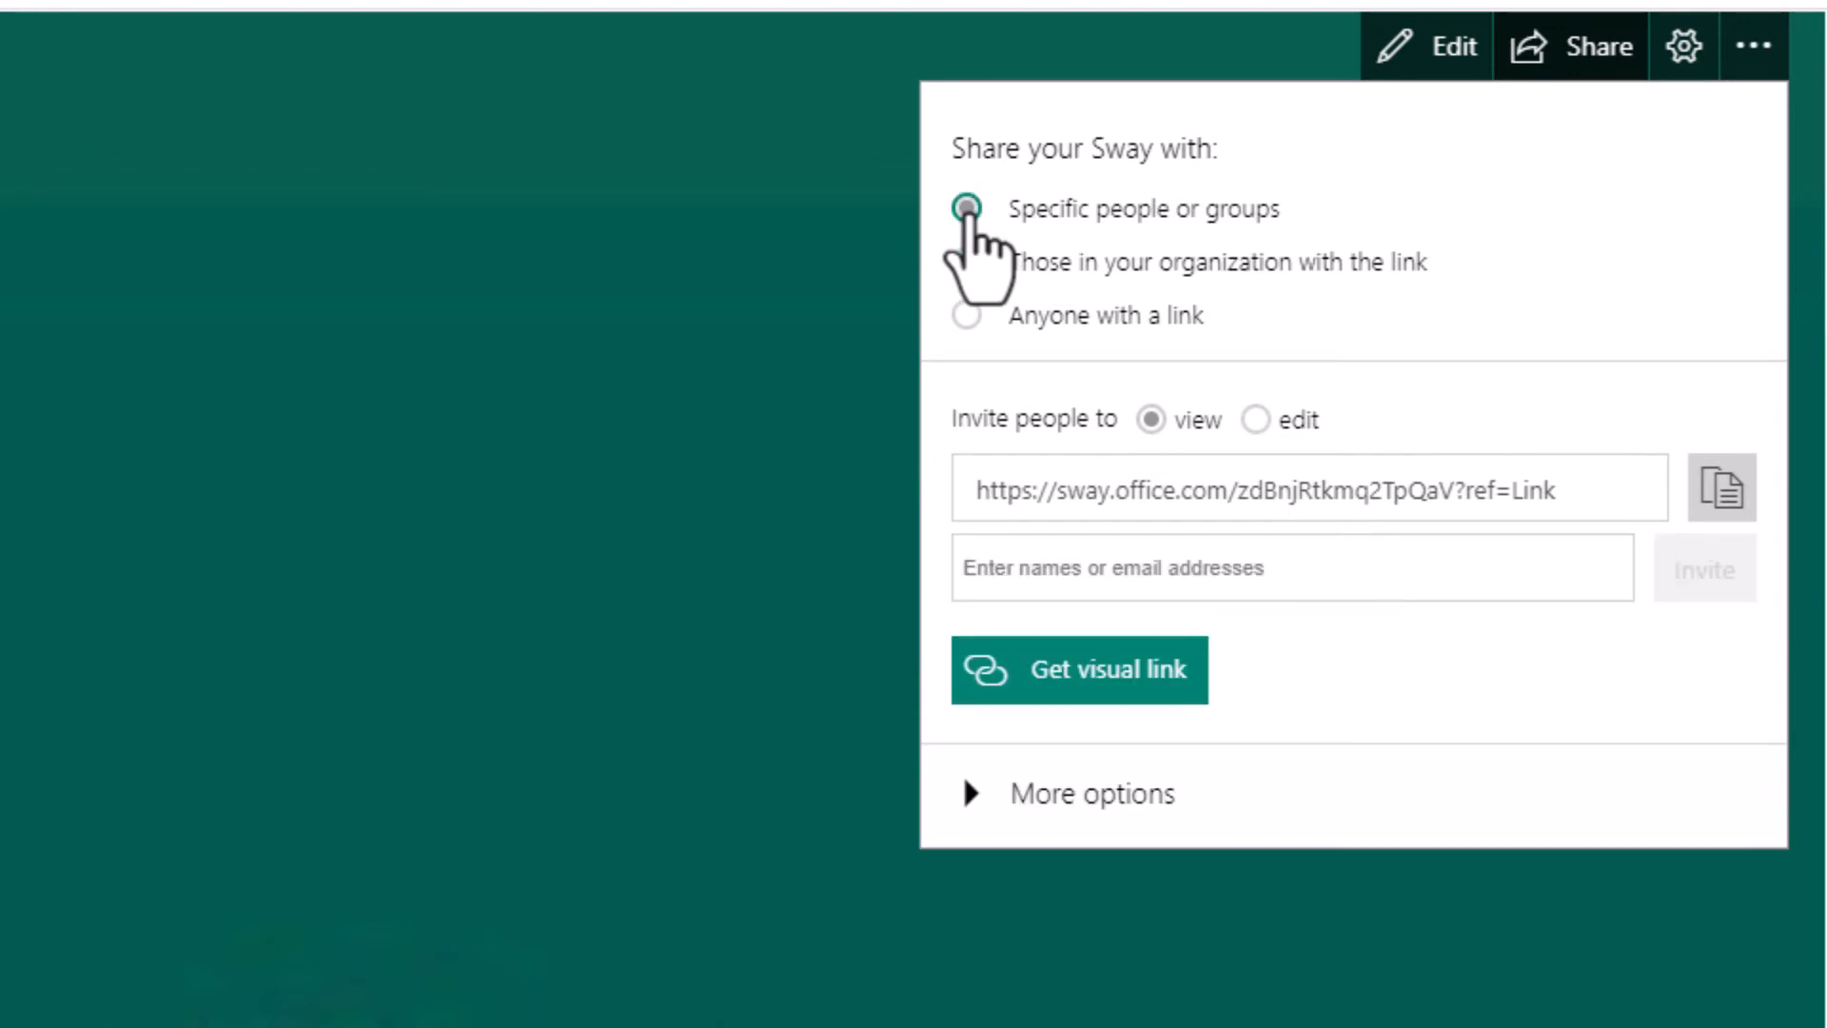
{"action": "left_click", "coordinate": [967, 315]}
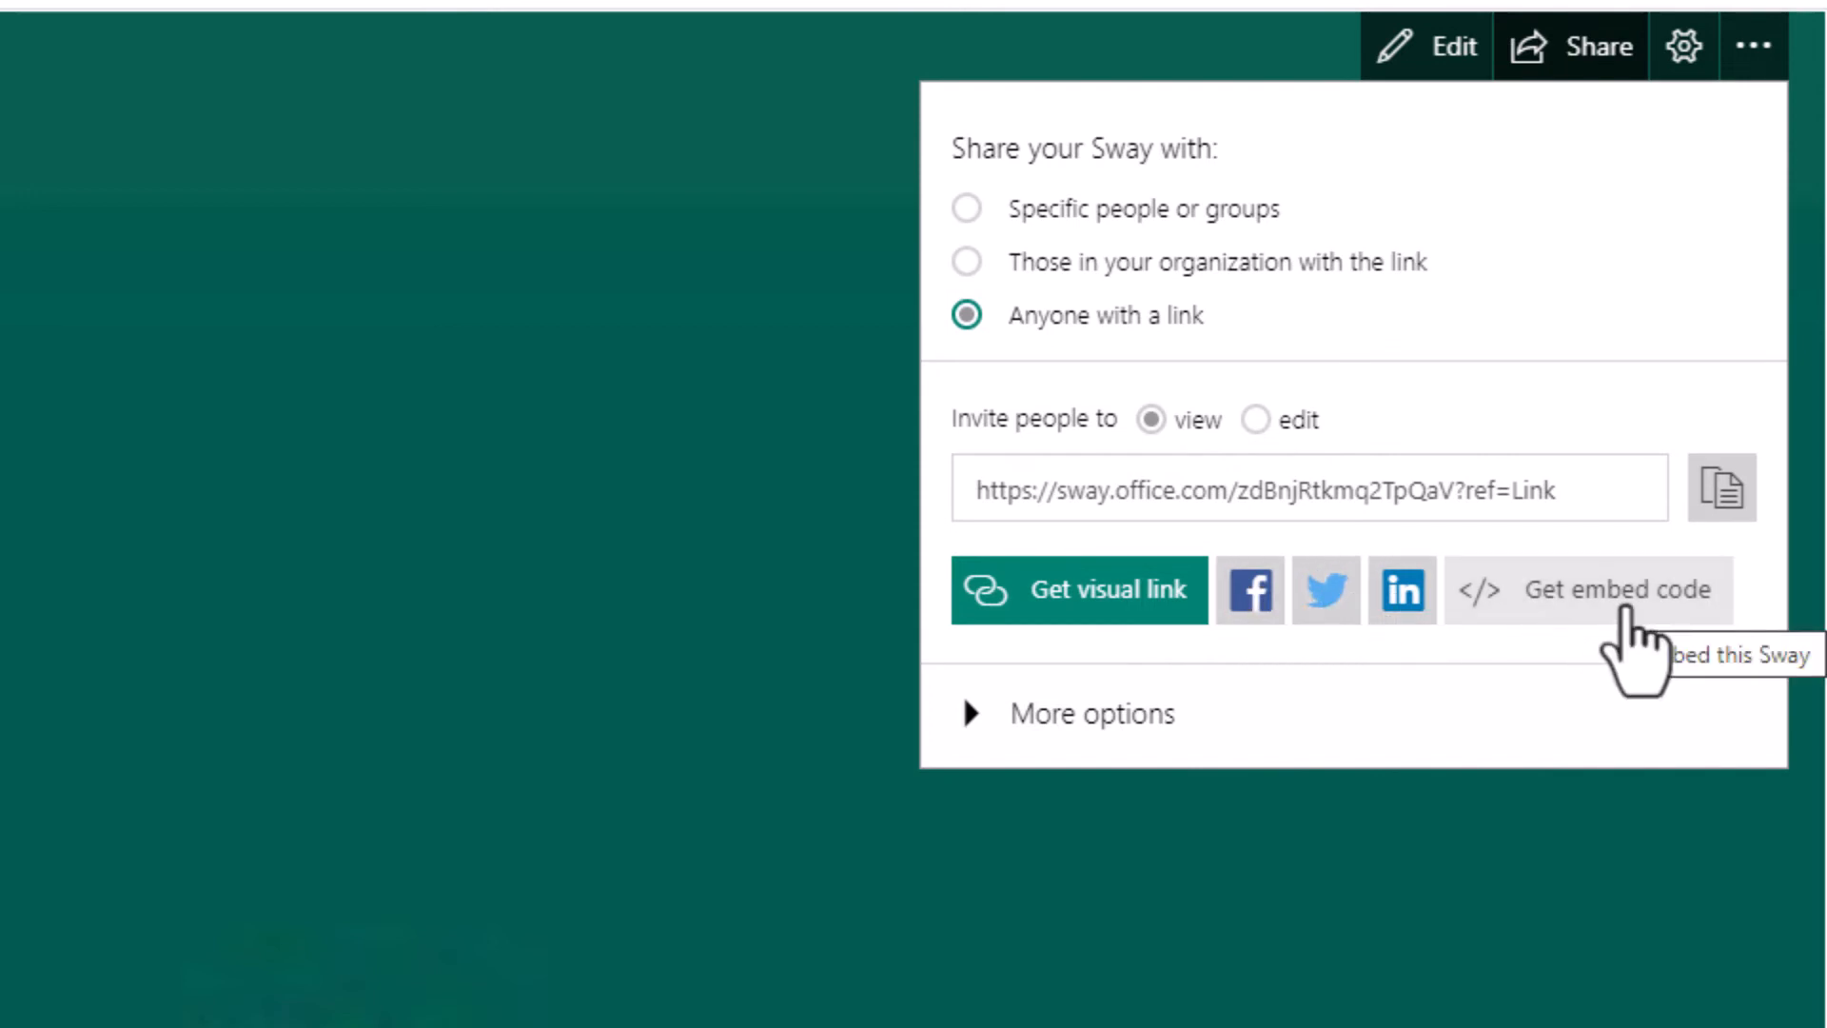
{"action": "left_click", "coordinate": [1052, 715]}
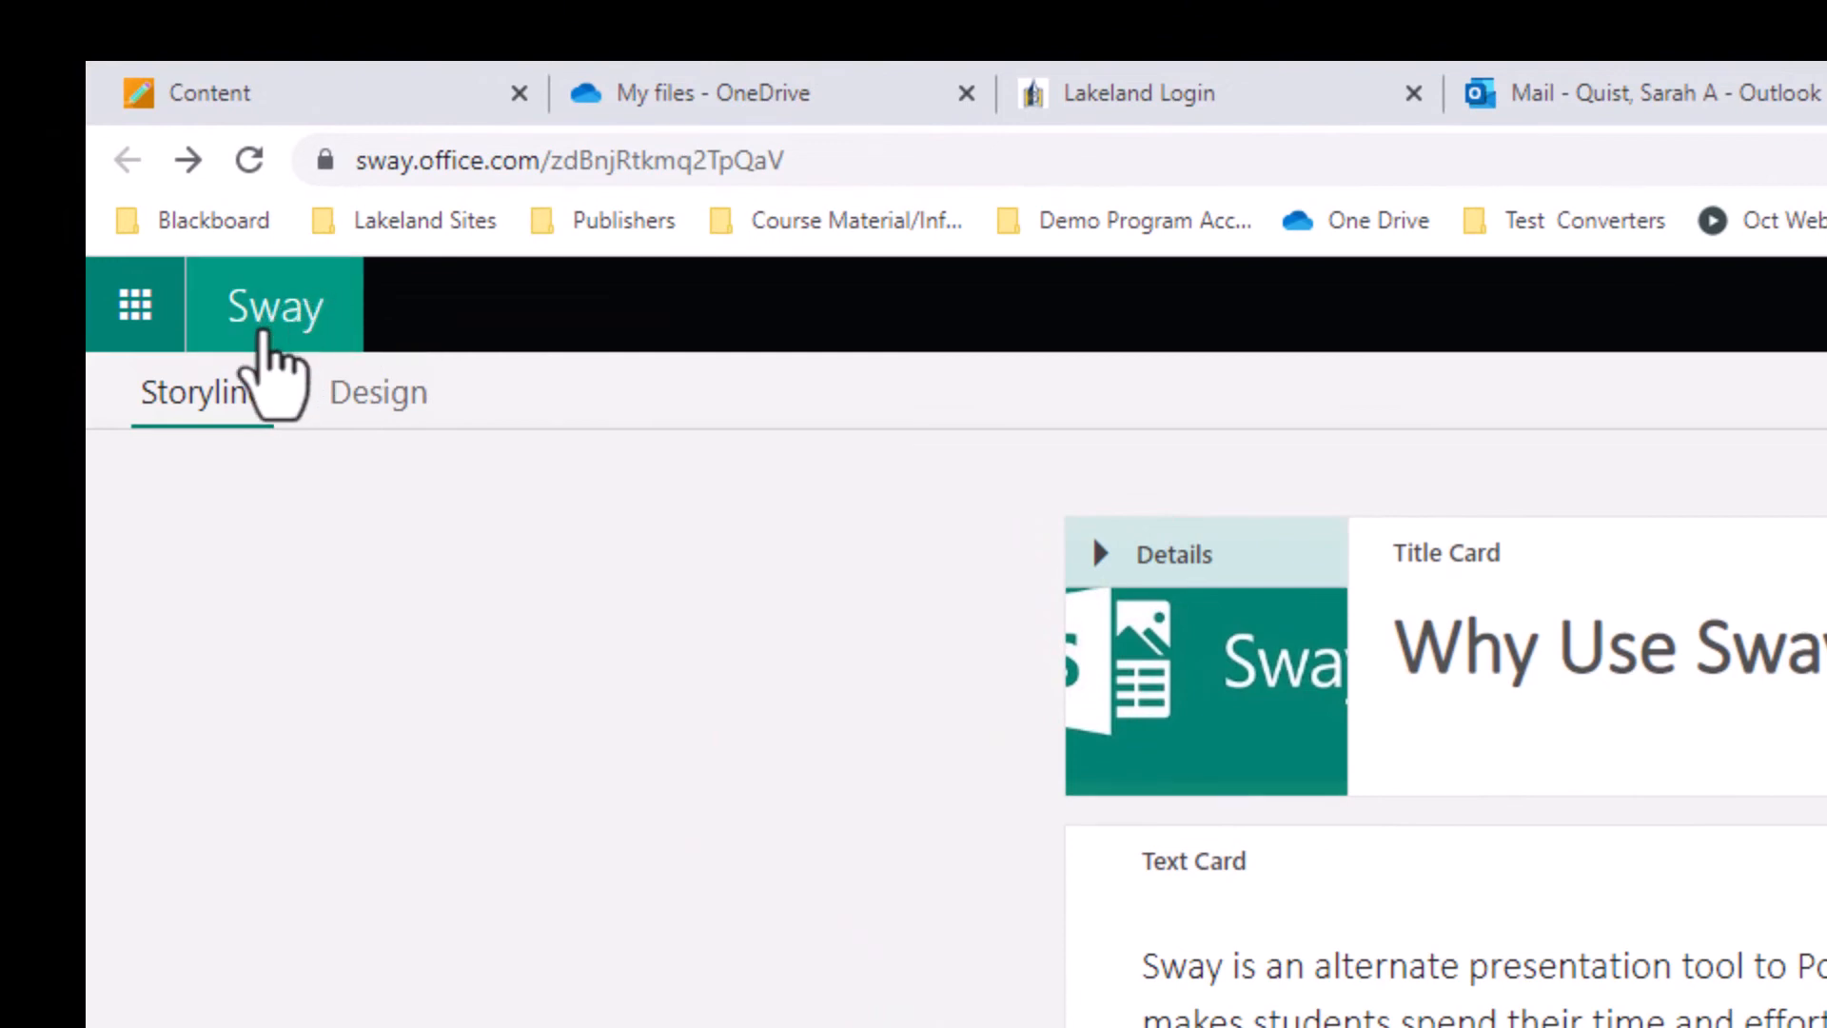
Step: Return to the Sway home page and look through the existing Sways, the templates and the inspirational lessons
{"action": "left_click", "coordinate": [263, 312]}
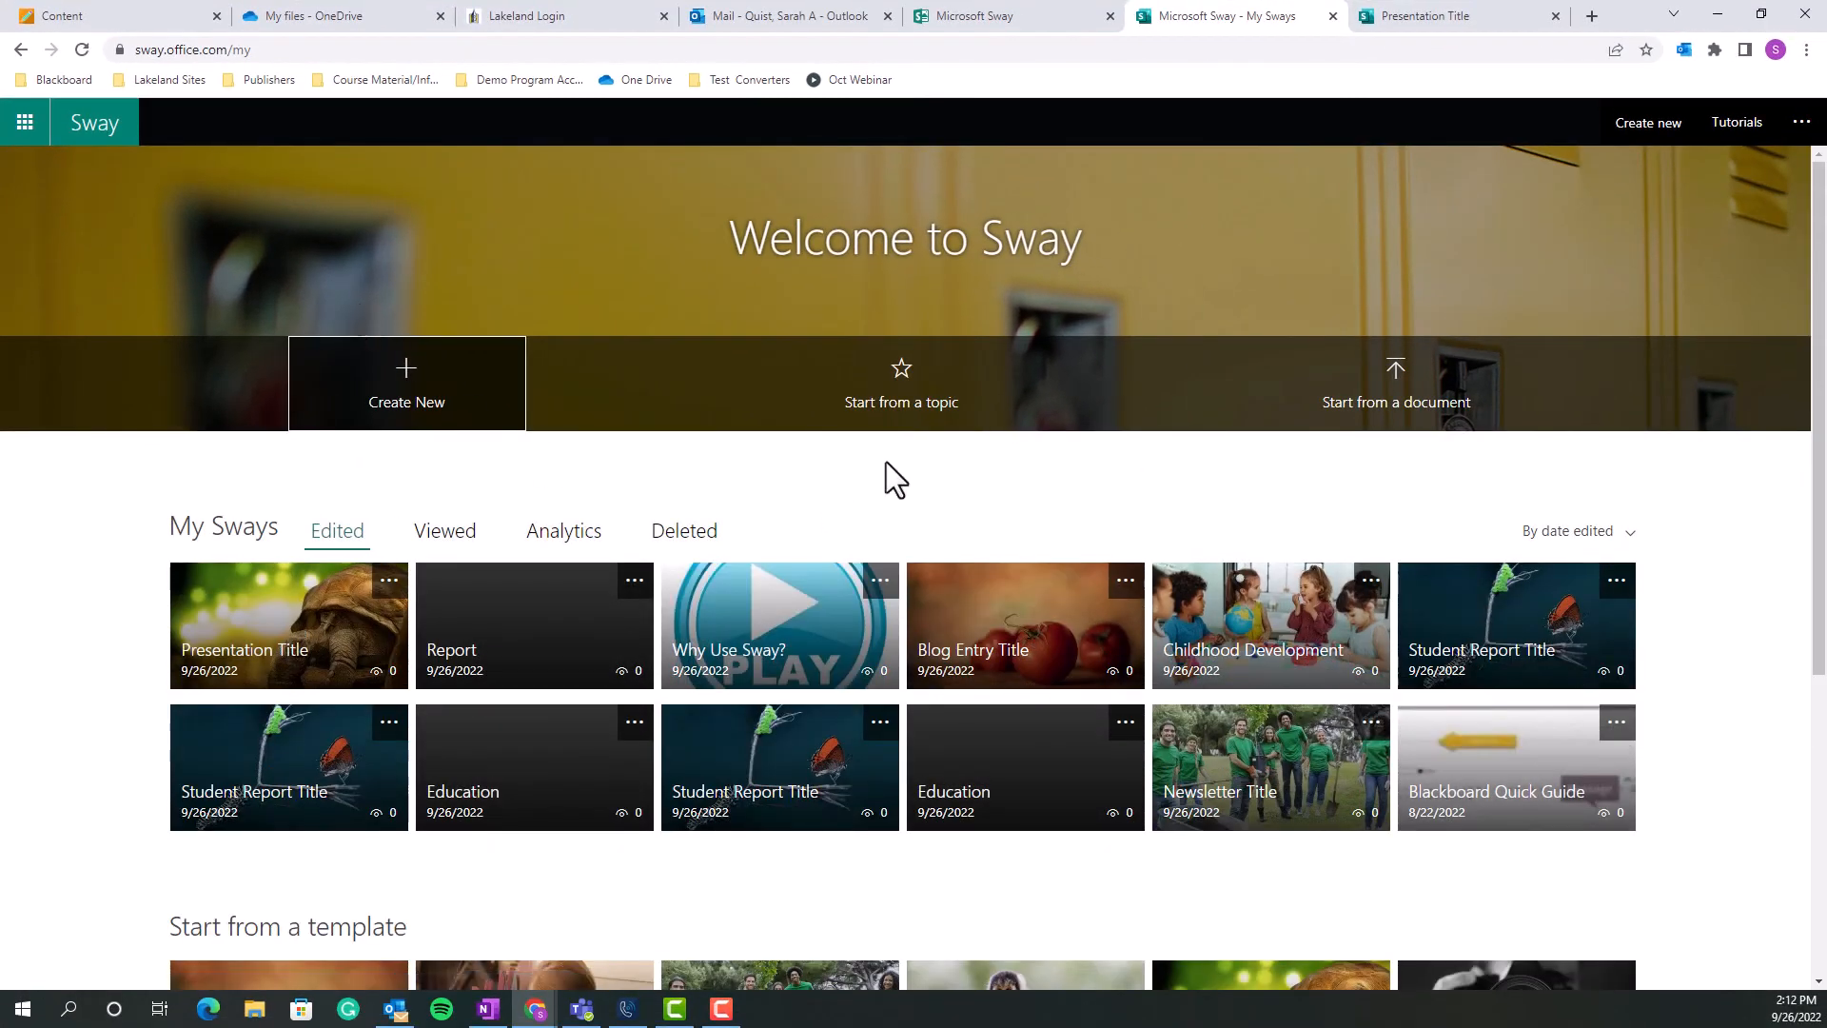
{"action": "scroll", "coordinate": [887, 461], "scroll_direction": "down", "scroll_amount": 1}
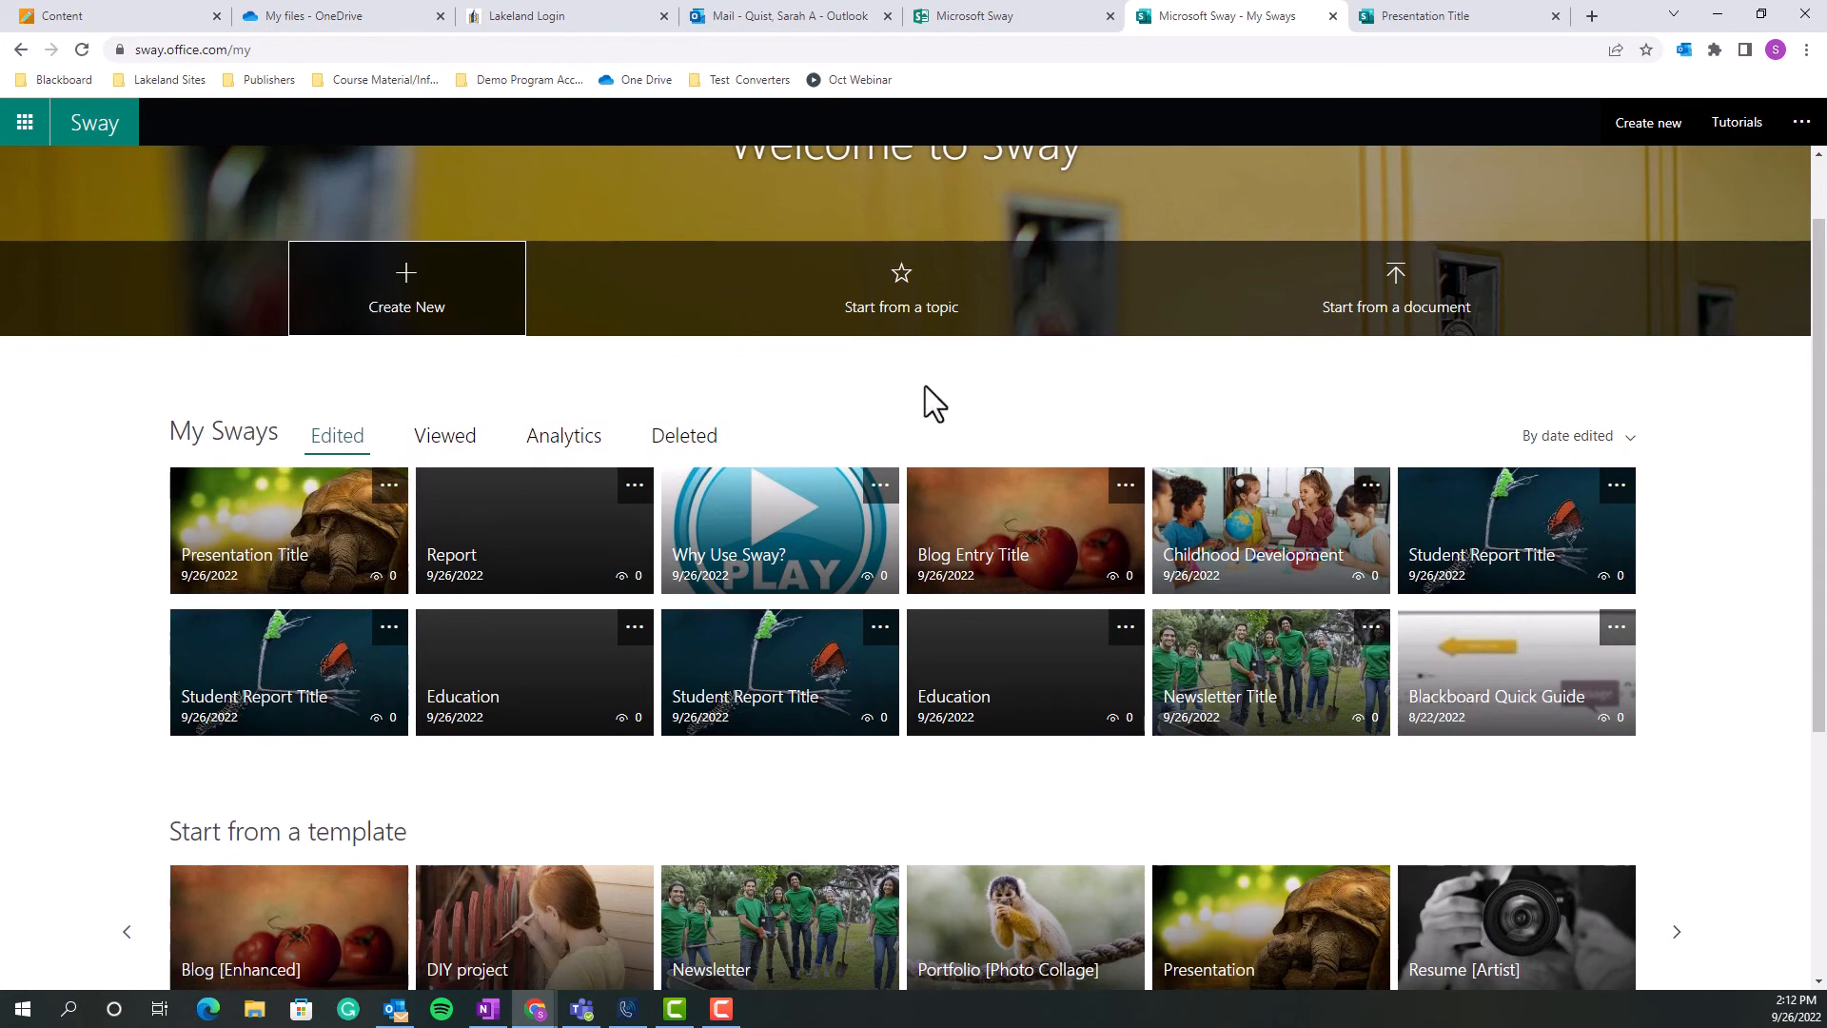
{"action": "scroll", "coordinate": [875, 672], "scroll_direction": "down", "scroll_amount": 1}
{"action": "scroll", "coordinate": [726, 815], "scroll_direction": "down", "scroll_amount": 3}
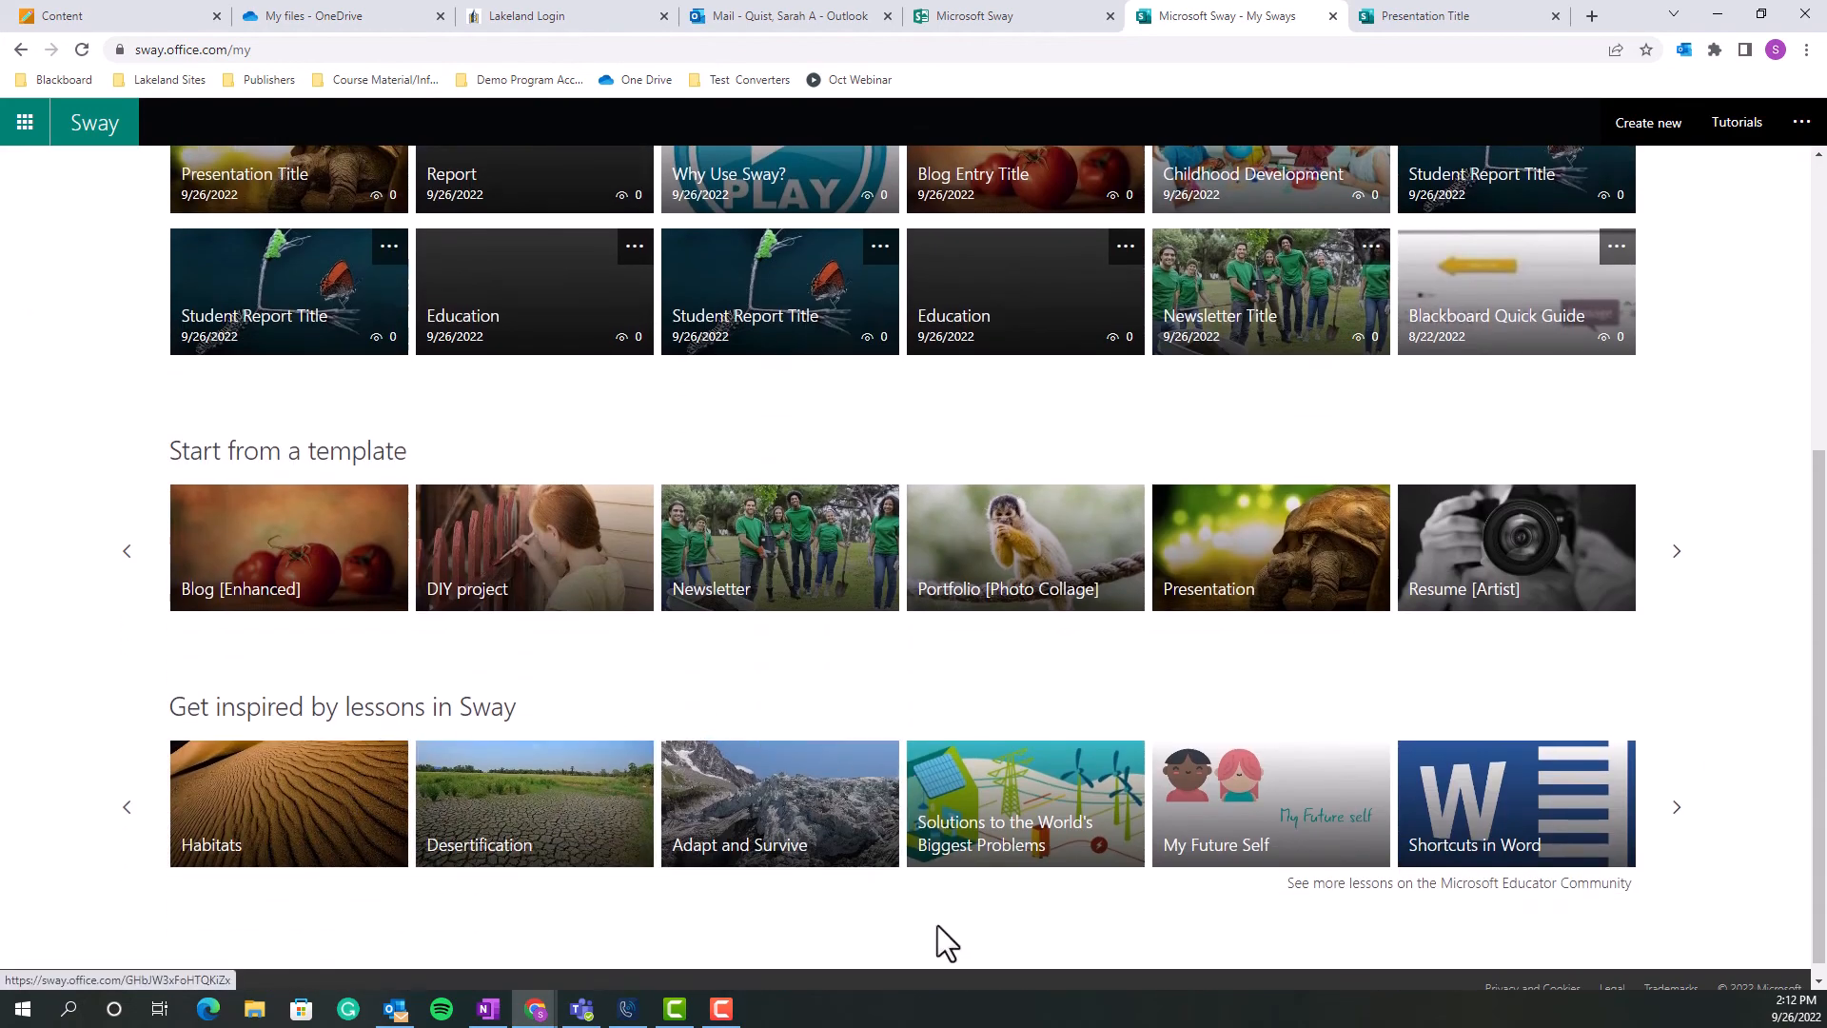
{"action": "scroll", "coordinate": [880, 799], "scroll_direction": "up", "scroll_amount": 6}
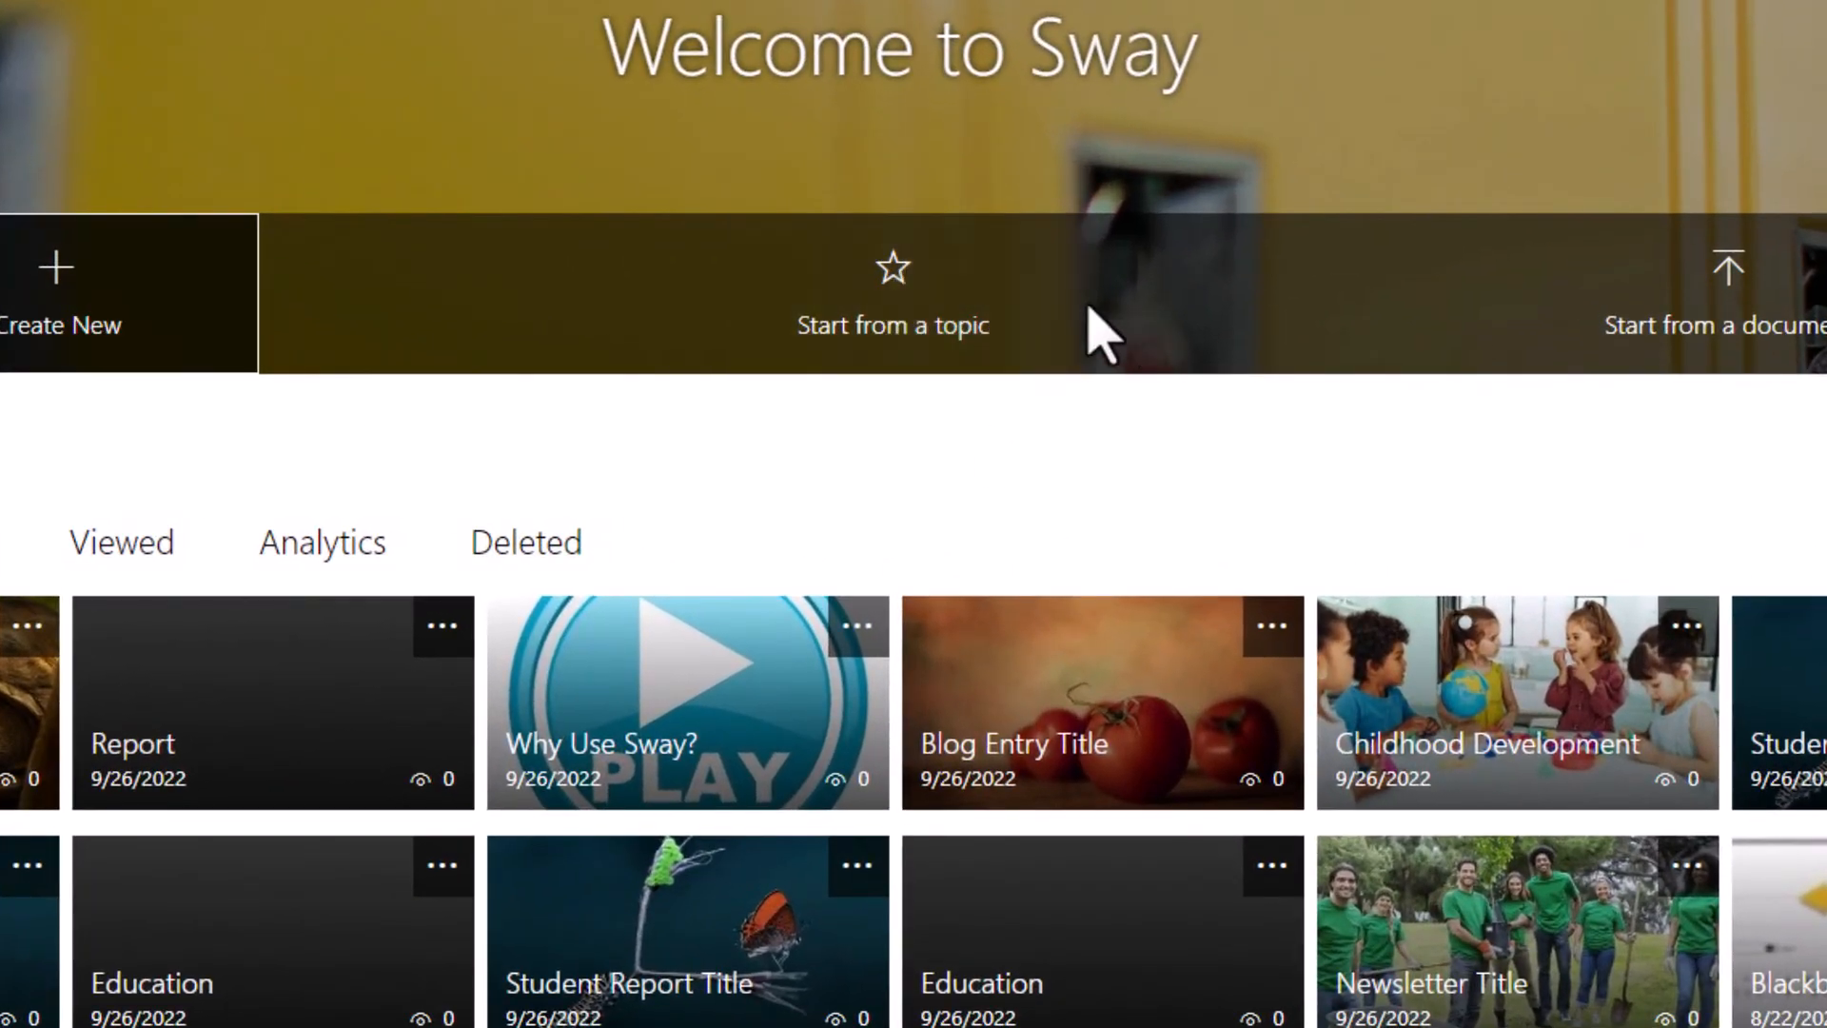
Step: Create a Sway outline from the topic "animals", choosing the suggested topic "Animal"
{"action": "left_click", "coordinate": [994, 360]}
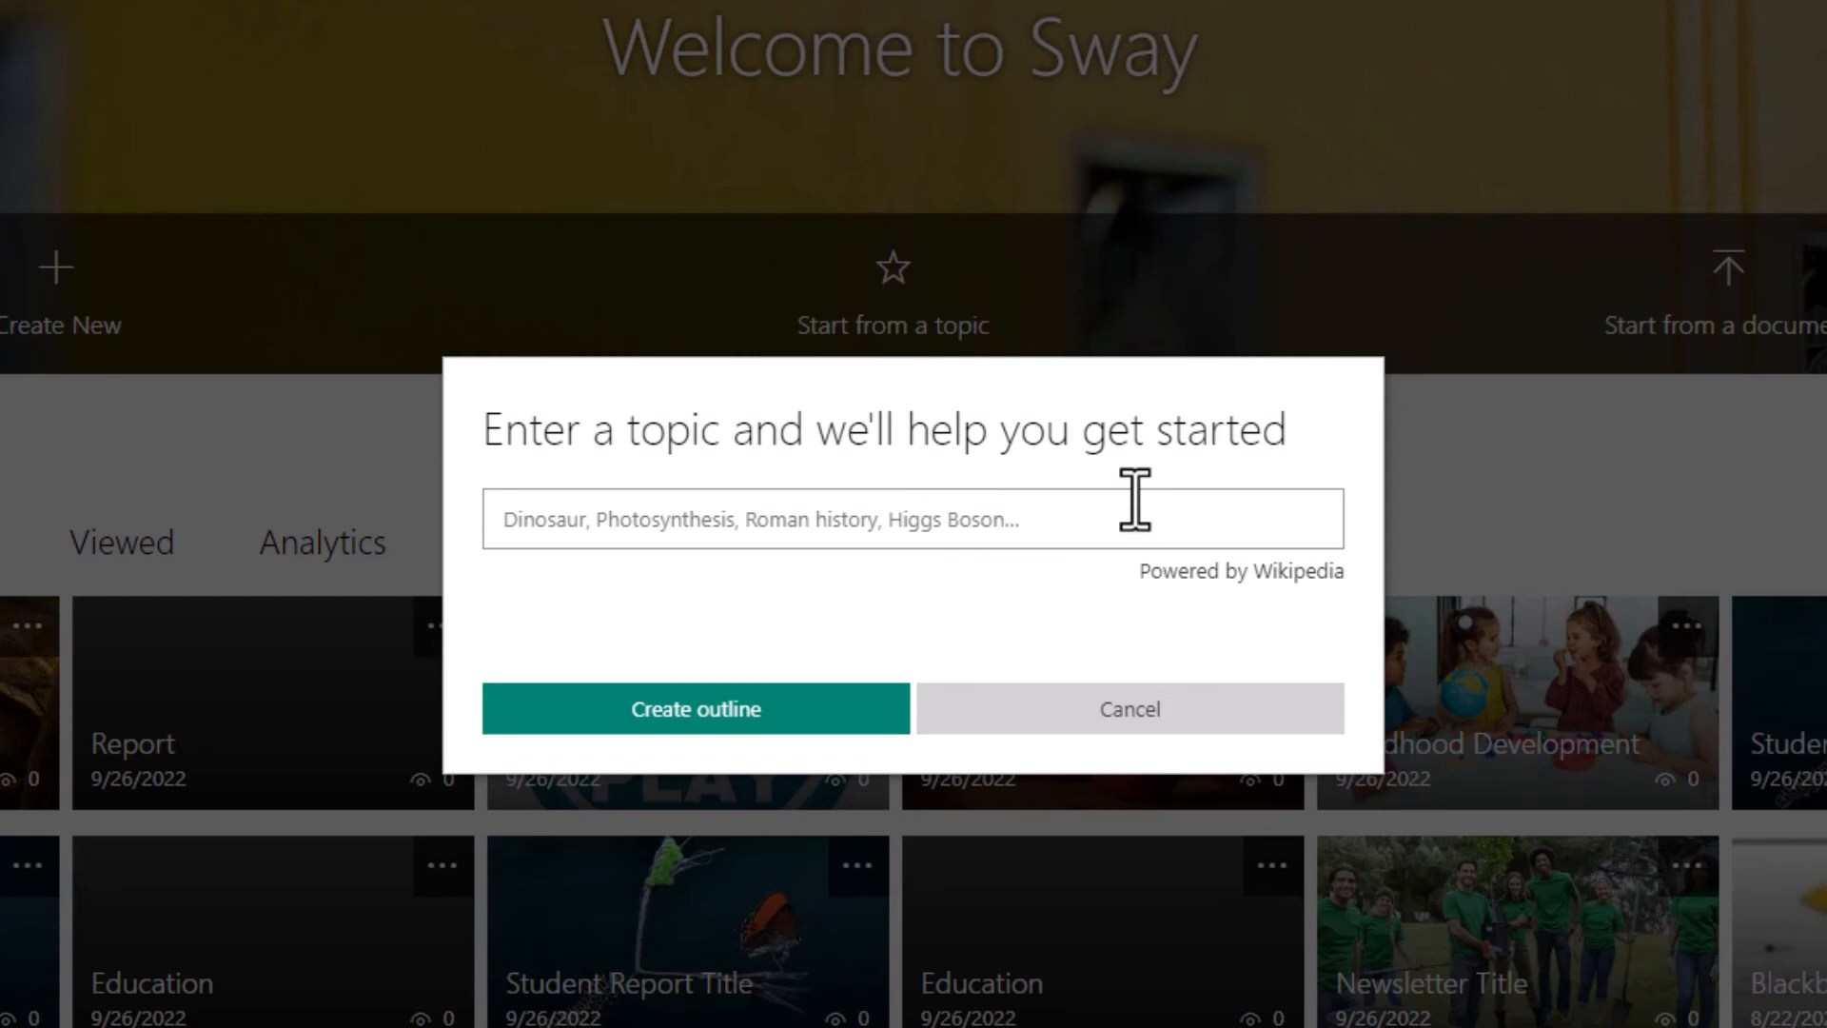
{"action": "type", "text": "animals"}
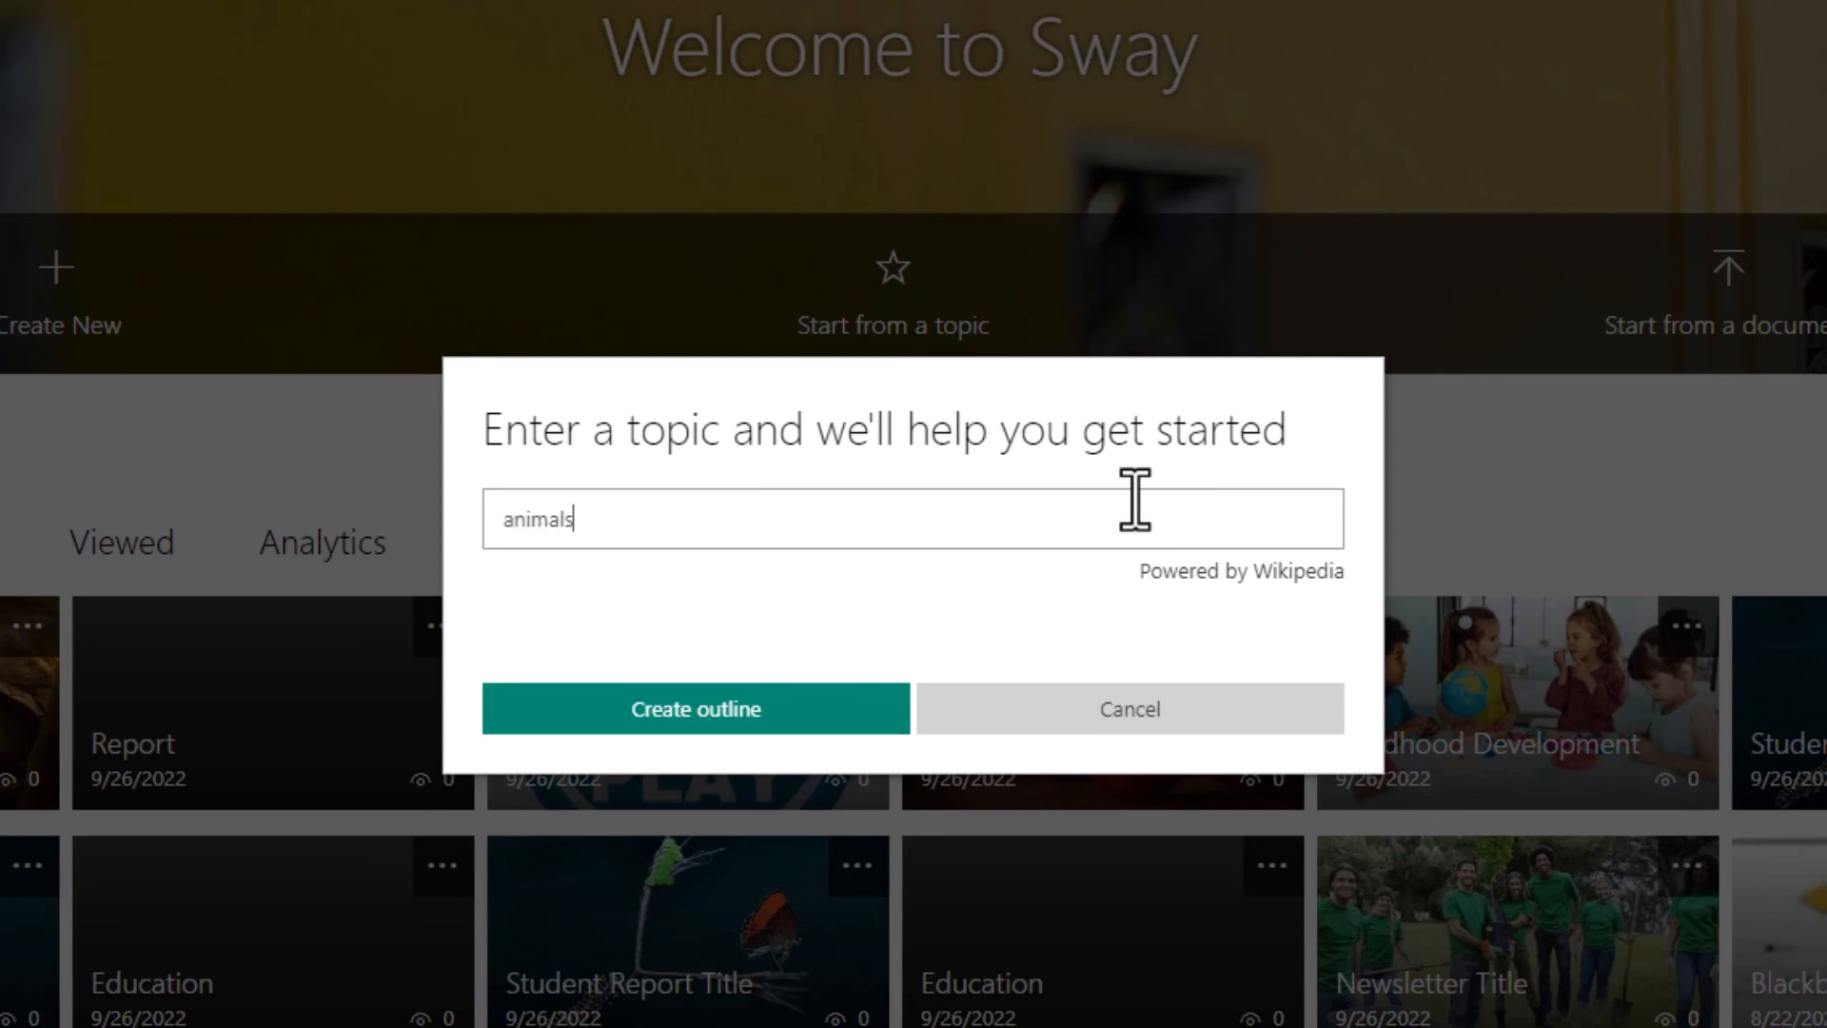
{"action": "left_click", "coordinate": [641, 704]}
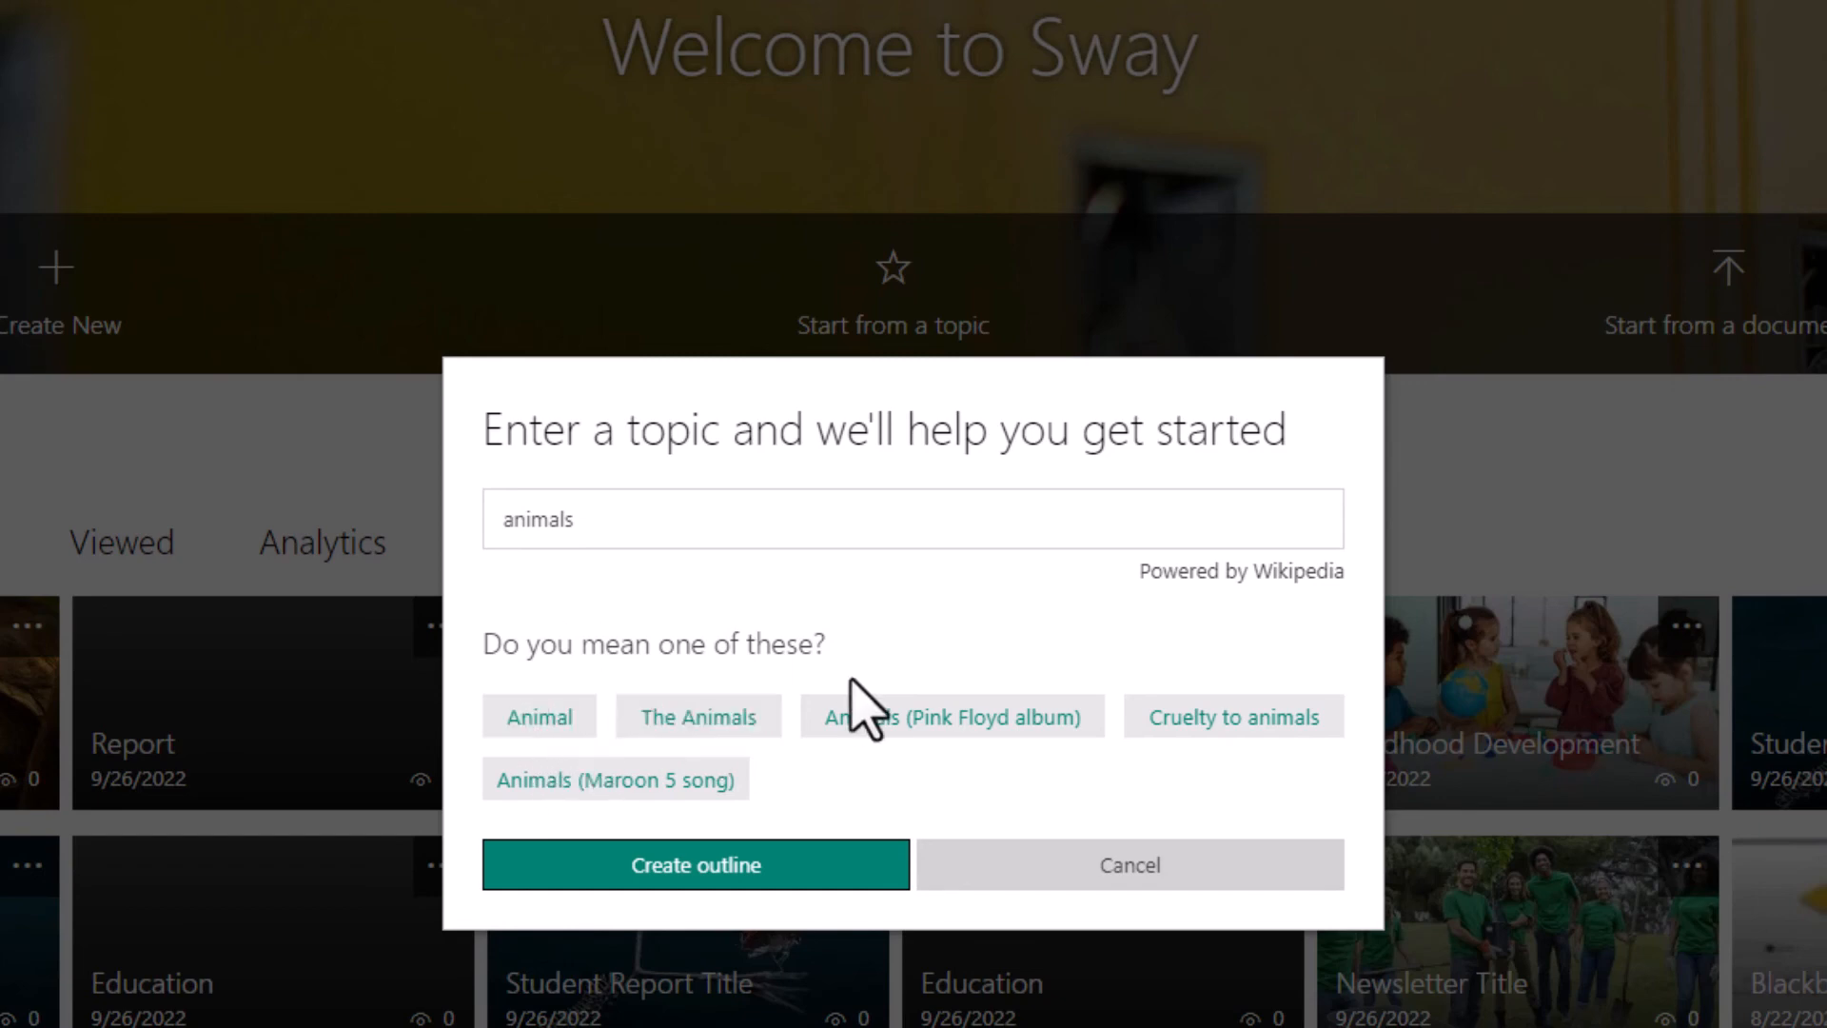
{"action": "left_click", "coordinate": [552, 718]}
{"action": "left_click", "coordinate": [775, 866]}
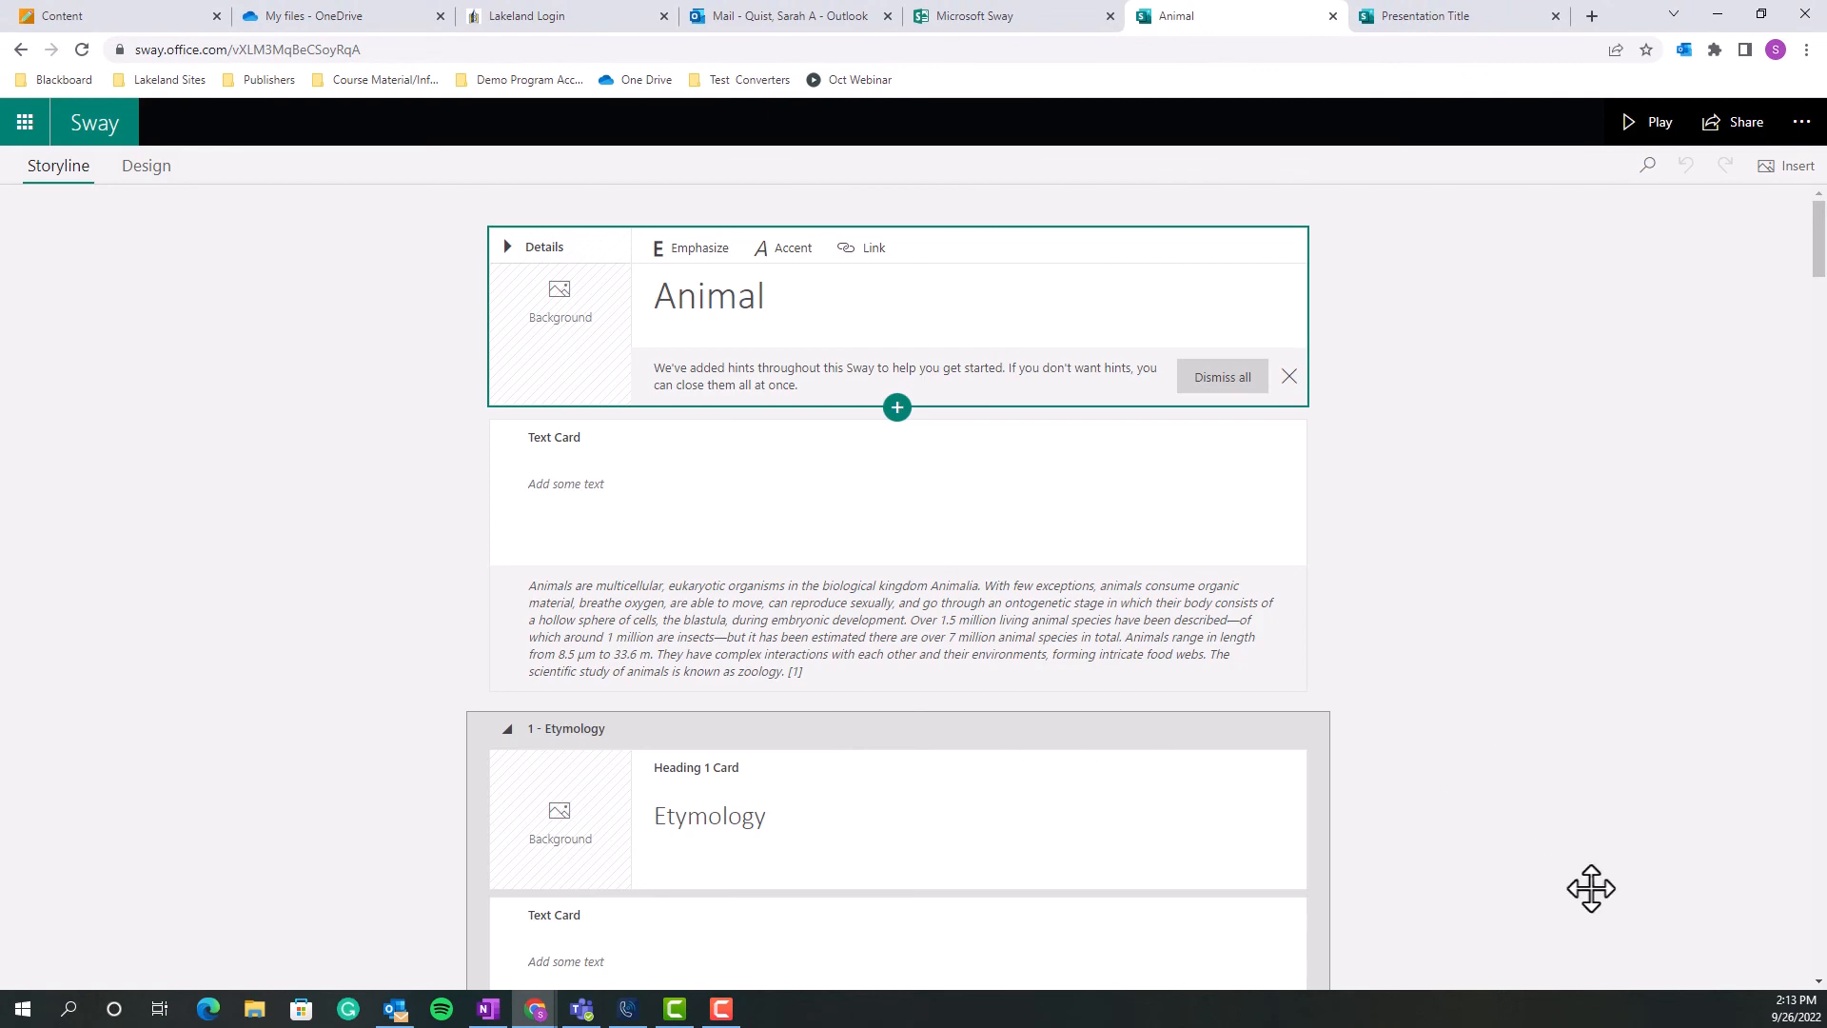
Step: Examine the Animal outline's headings, text cards, image cards and research hints from the title through the Diversity section
{"action": "scroll", "coordinate": [797, 821], "scroll_direction": "down", "scroll_amount": 2}
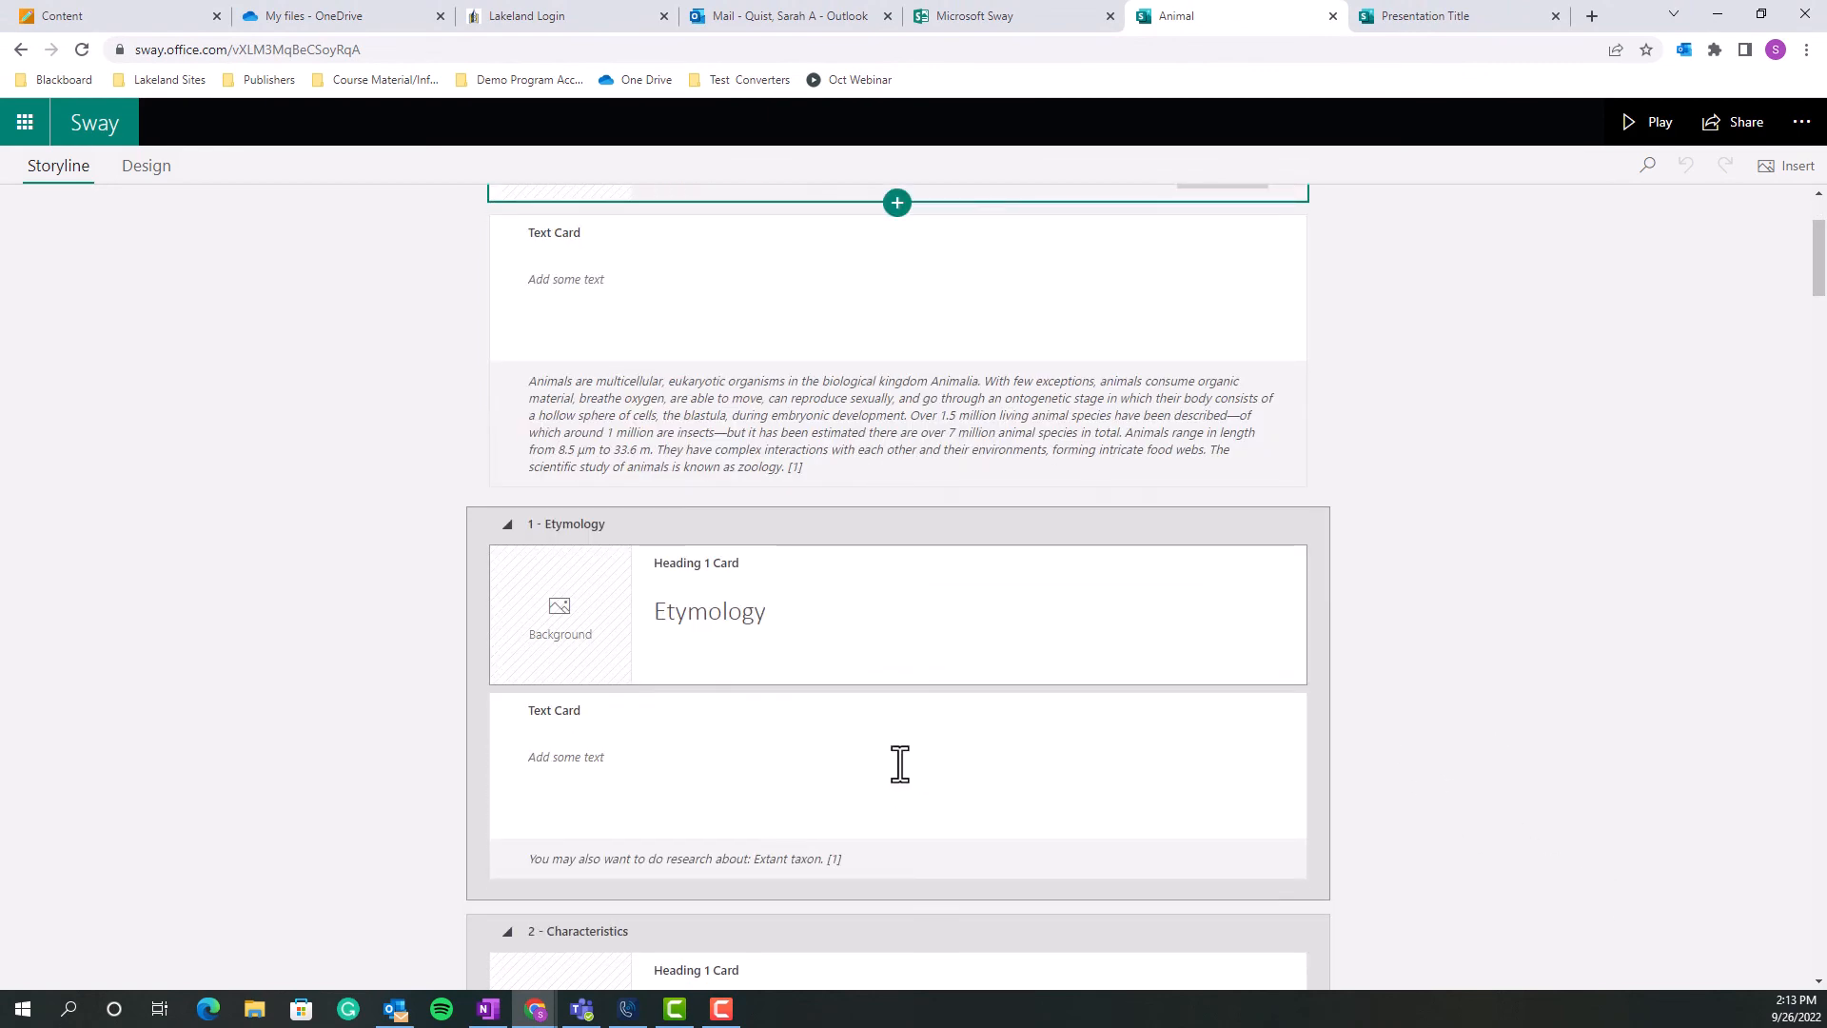
{"action": "scroll", "coordinate": [900, 763], "scroll_direction": "down", "scroll_amount": 8}
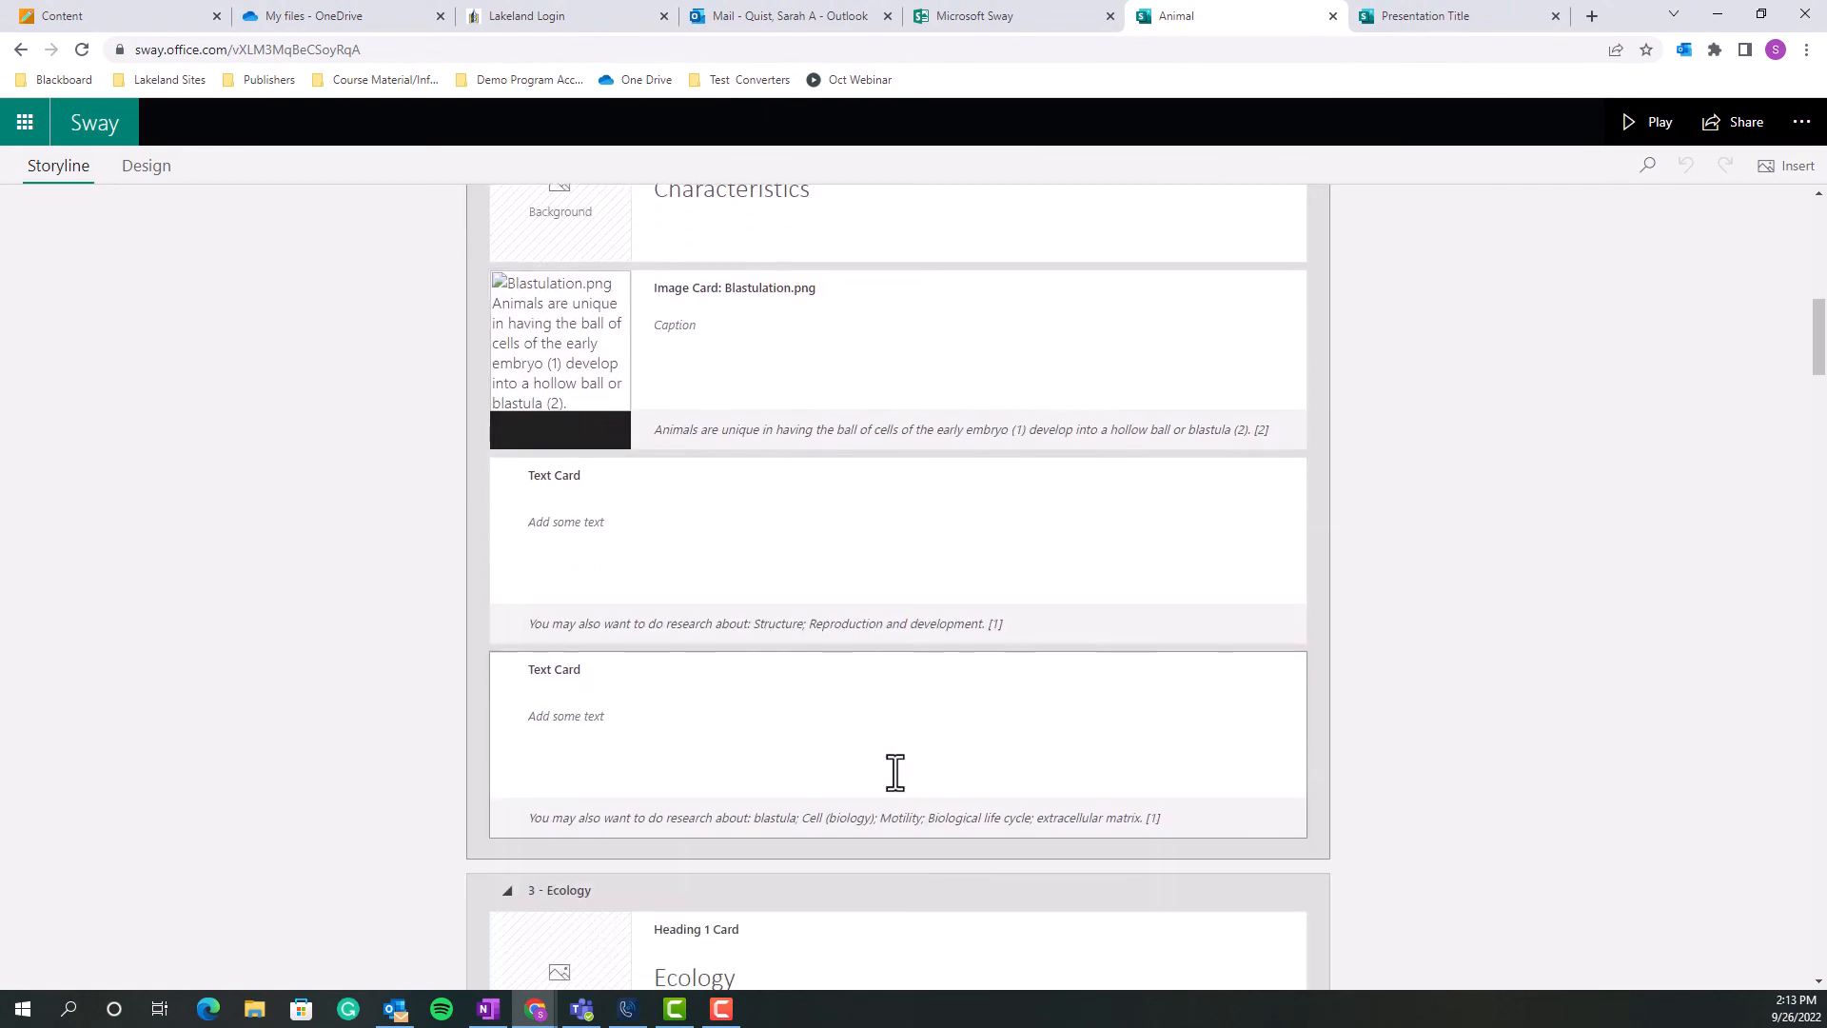
{"action": "scroll", "coordinate": [895, 766], "scroll_direction": "up", "scroll_amount": 10}
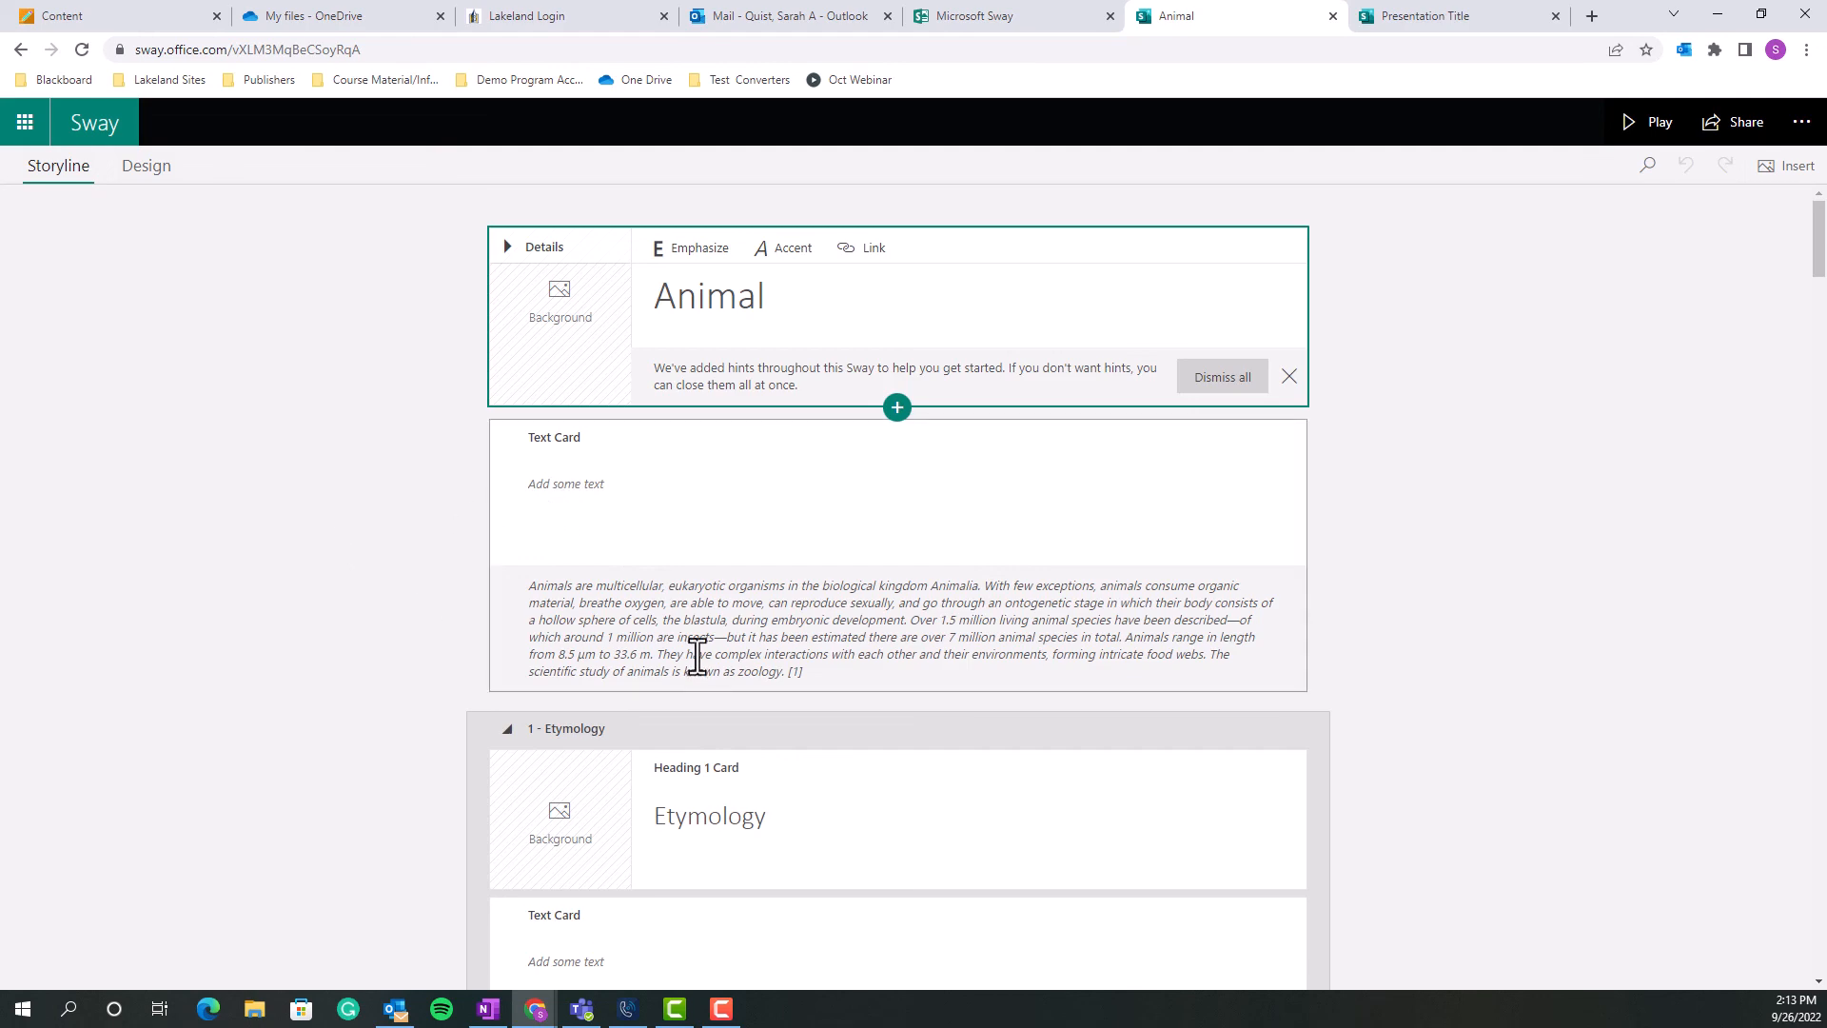
{"action": "scroll", "coordinate": [714, 767], "scroll_direction": "down", "scroll_amount": 3}
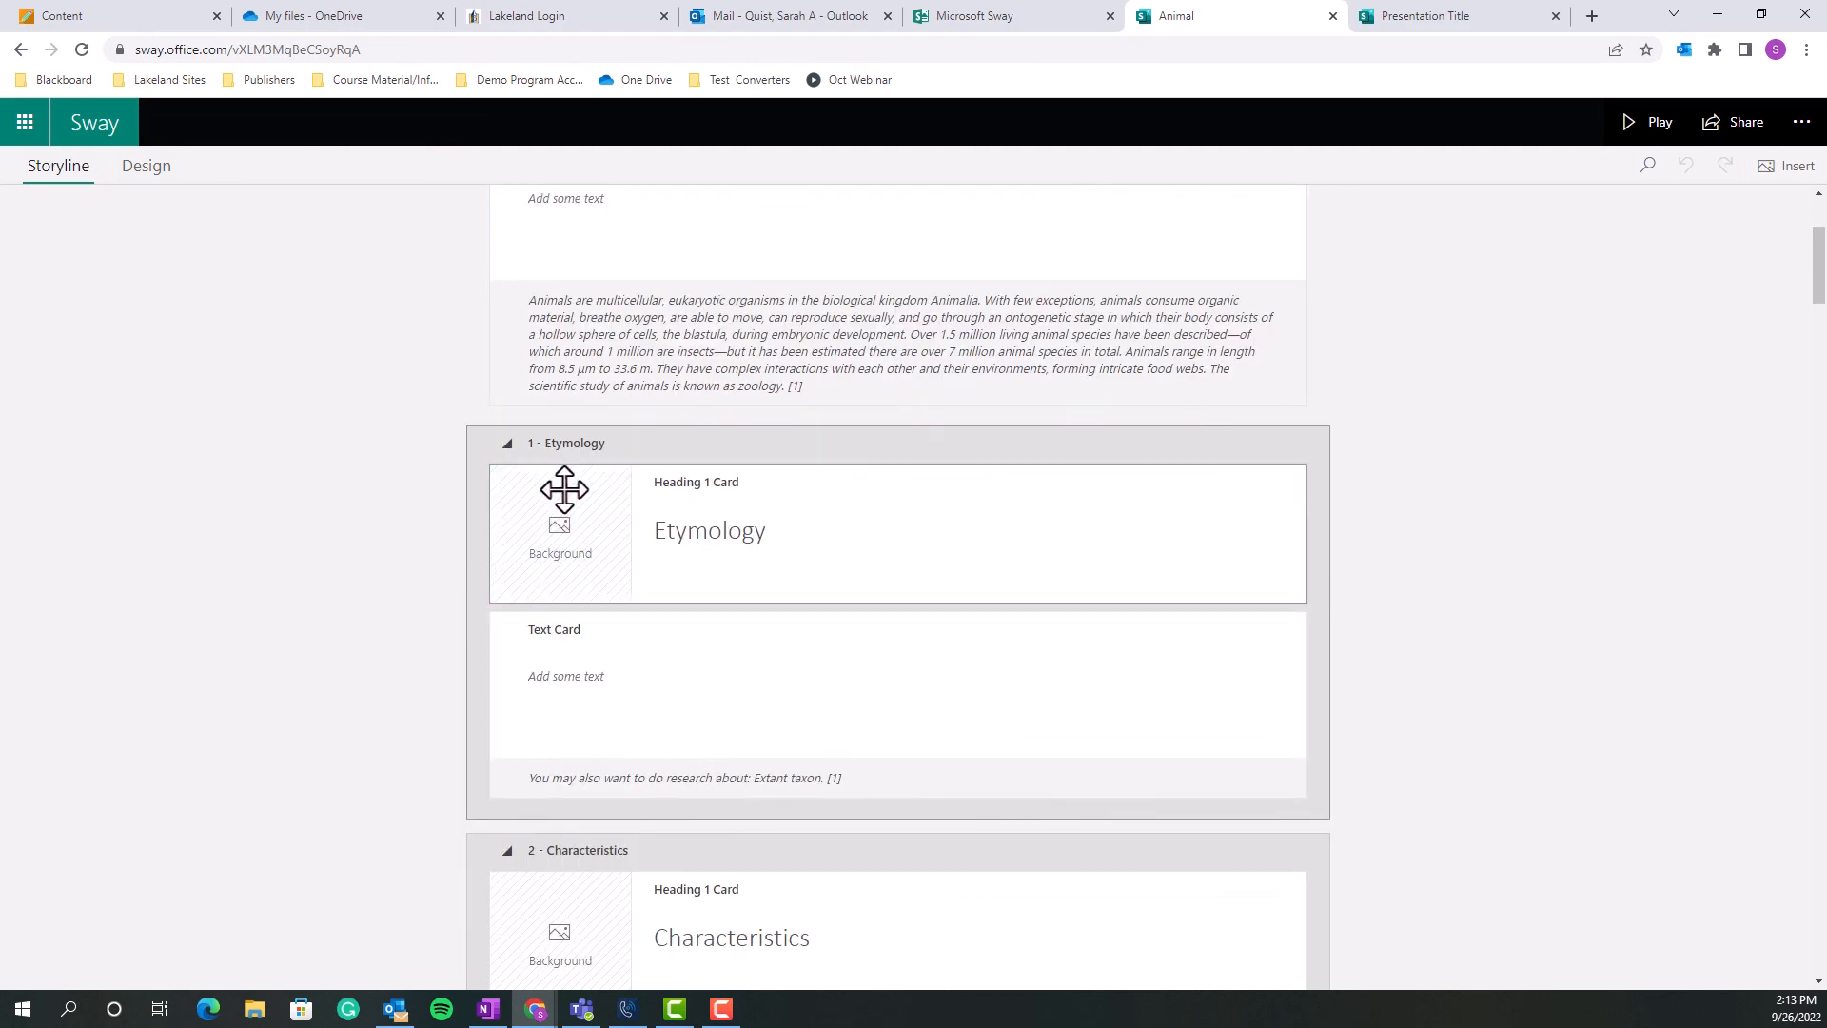
{"action": "scroll", "coordinate": [693, 637], "scroll_direction": "down", "scroll_amount": 3}
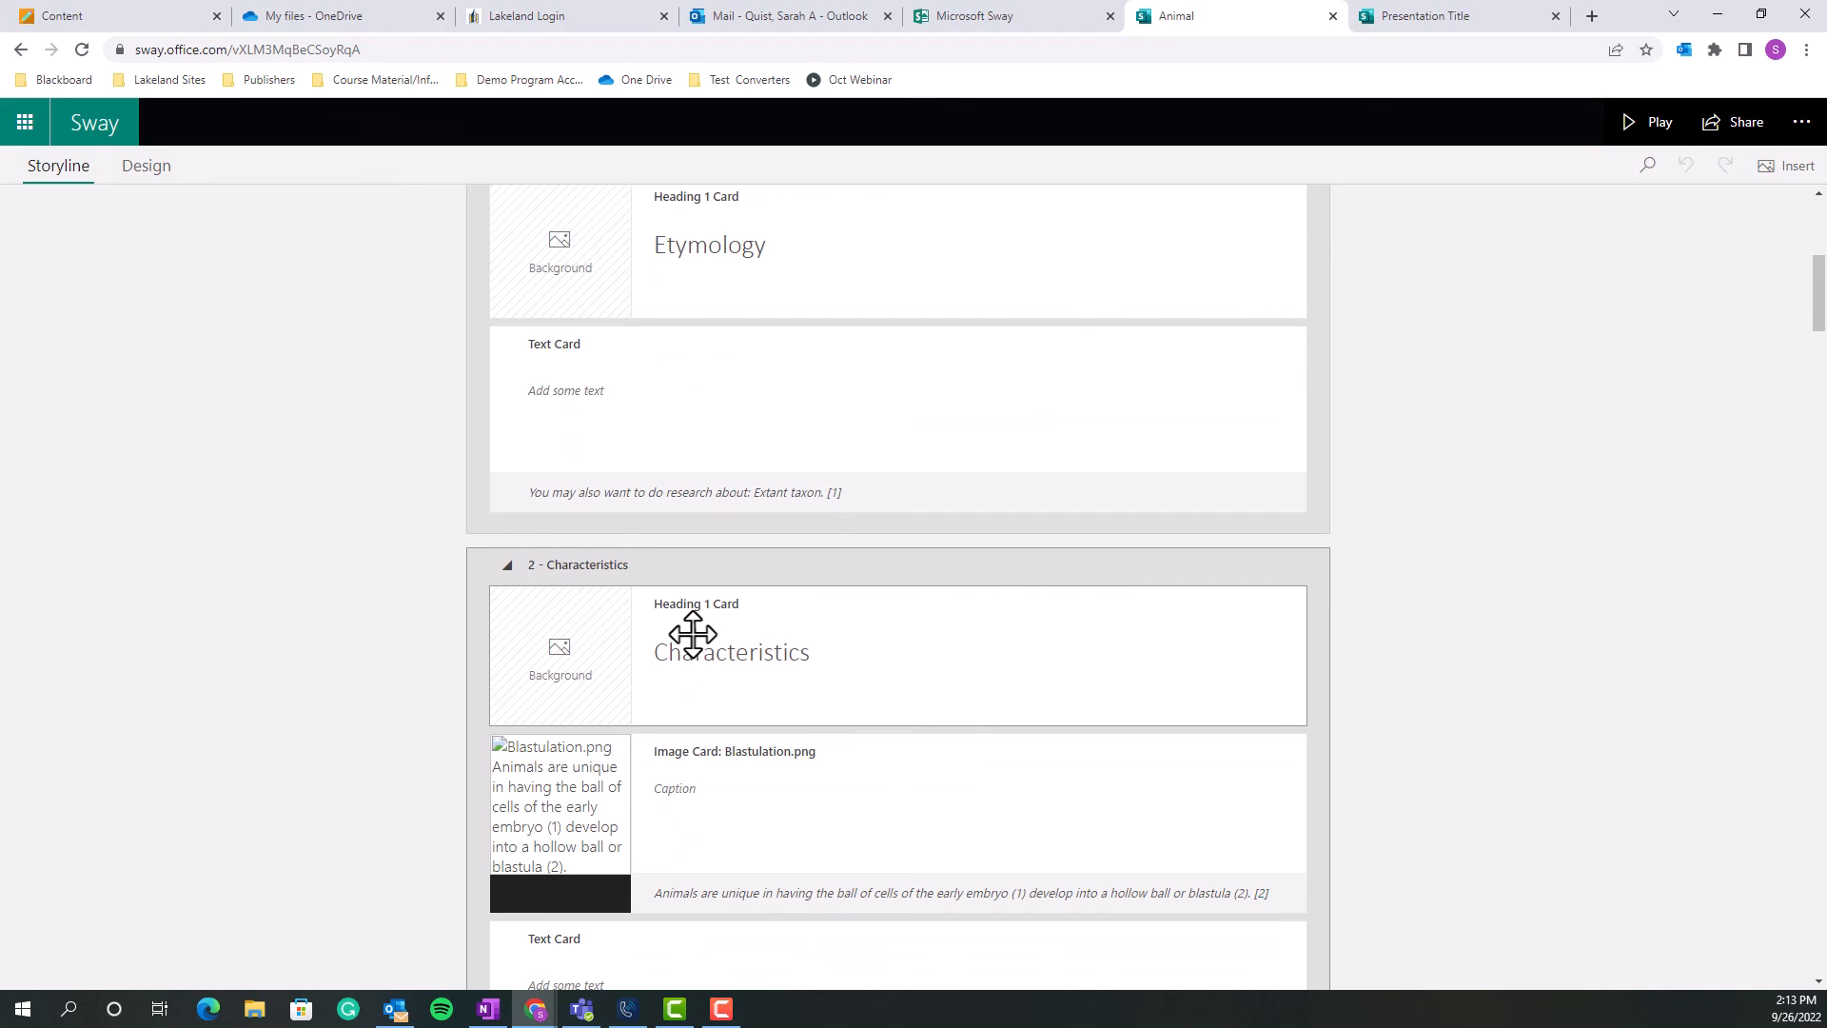
{"action": "scroll", "coordinate": [693, 635], "scroll_direction": "down", "scroll_amount": 6}
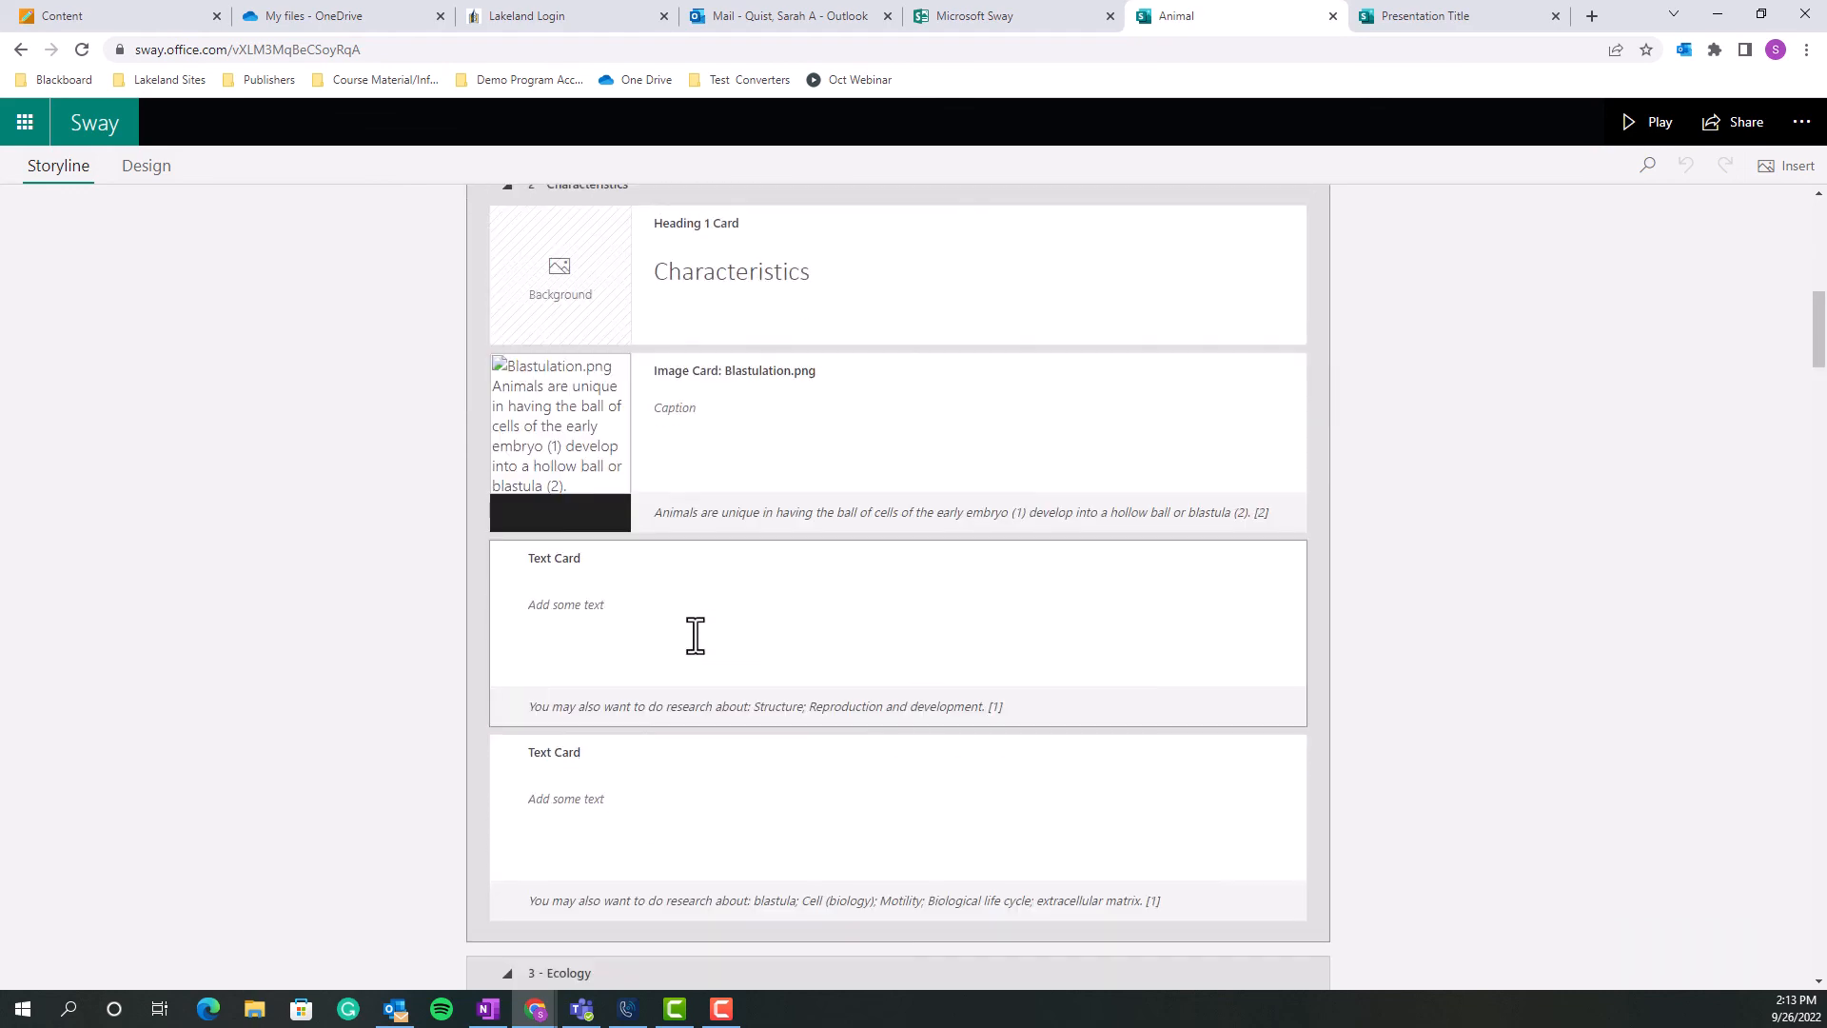
{"action": "scroll", "coordinate": [701, 638], "scroll_direction": "down", "scroll_amount": 8}
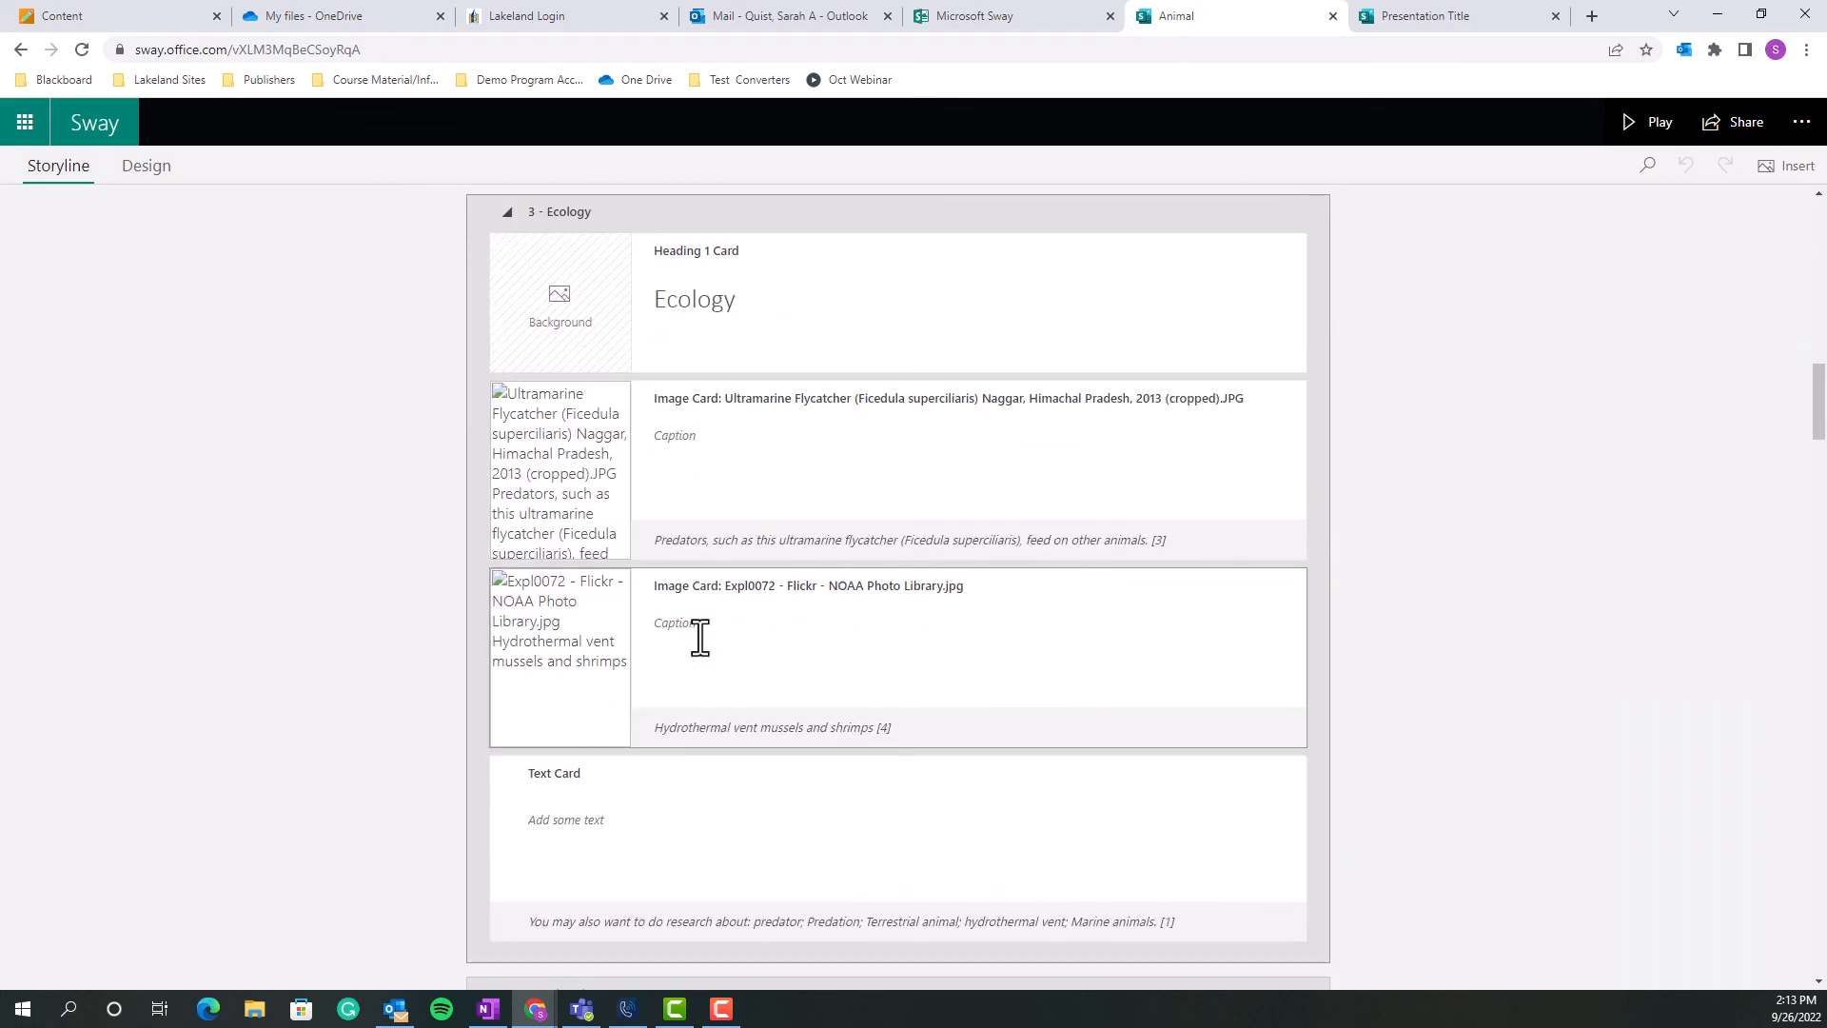
{"action": "scroll", "coordinate": [701, 637], "scroll_direction": "down", "scroll_amount": 8}
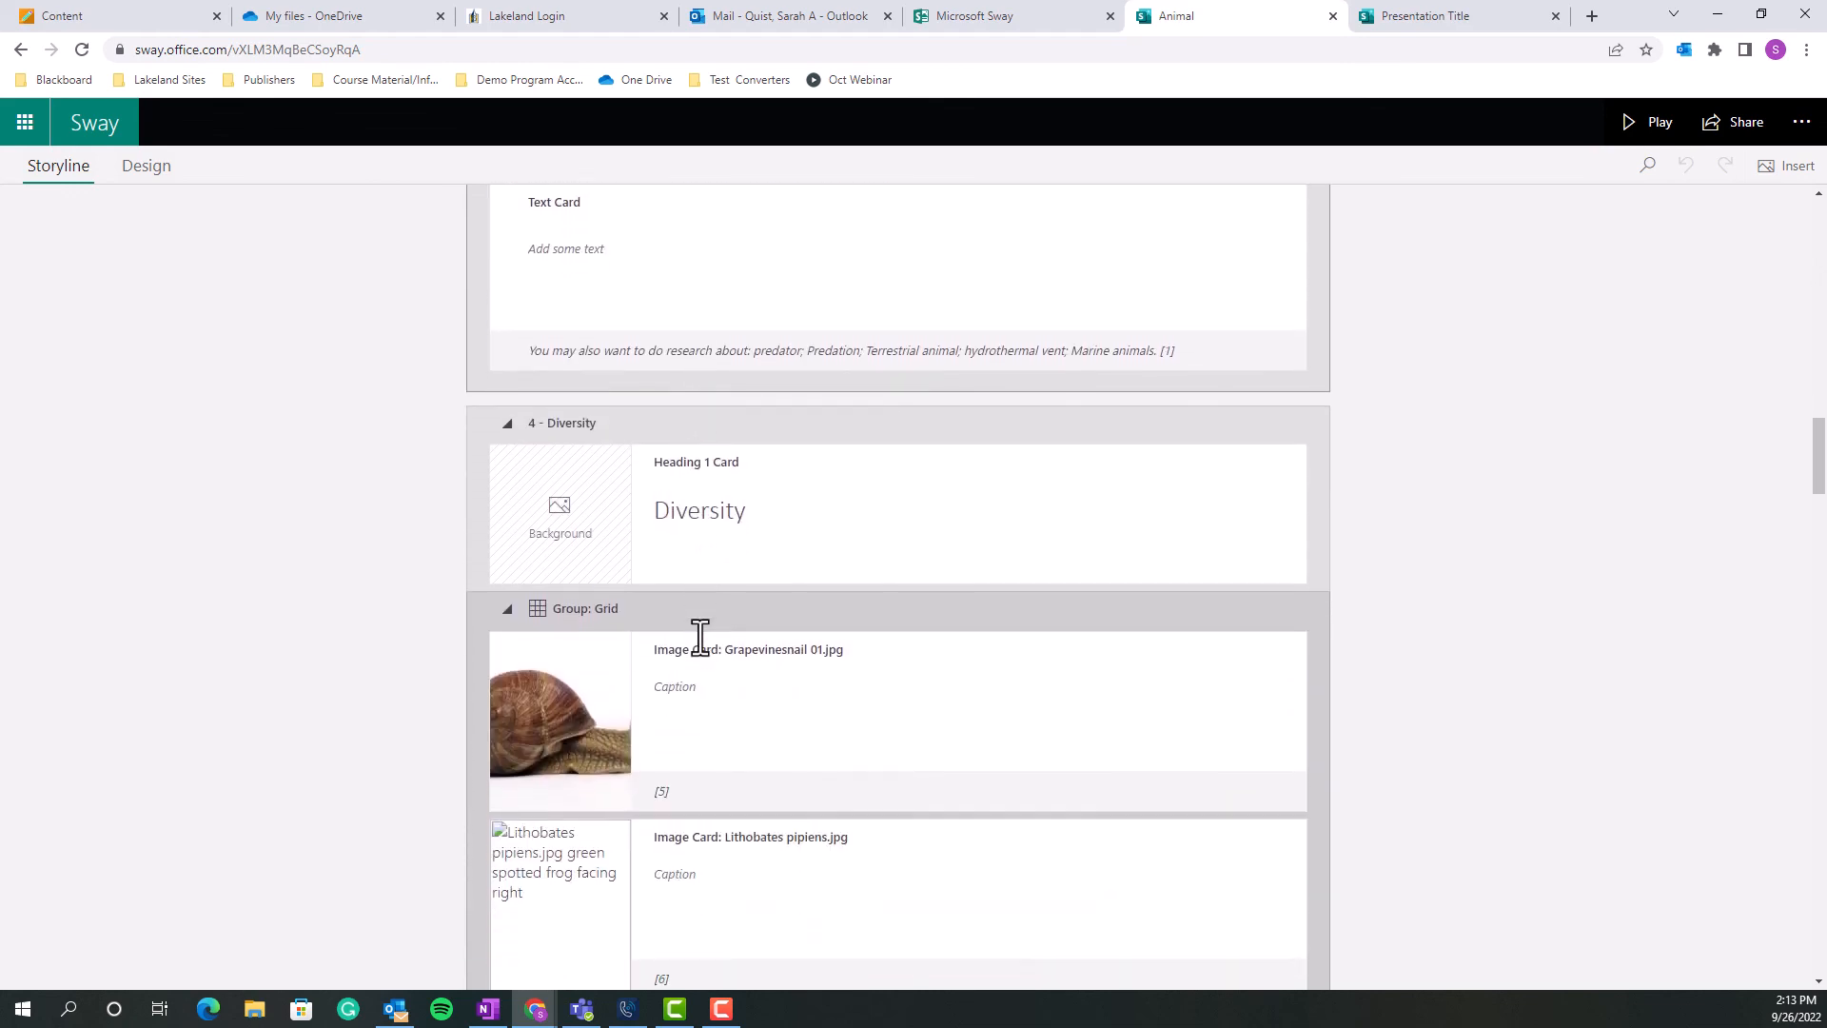
{"action": "scroll", "coordinate": [701, 638], "scroll_direction": "up", "scroll_amount": 20}
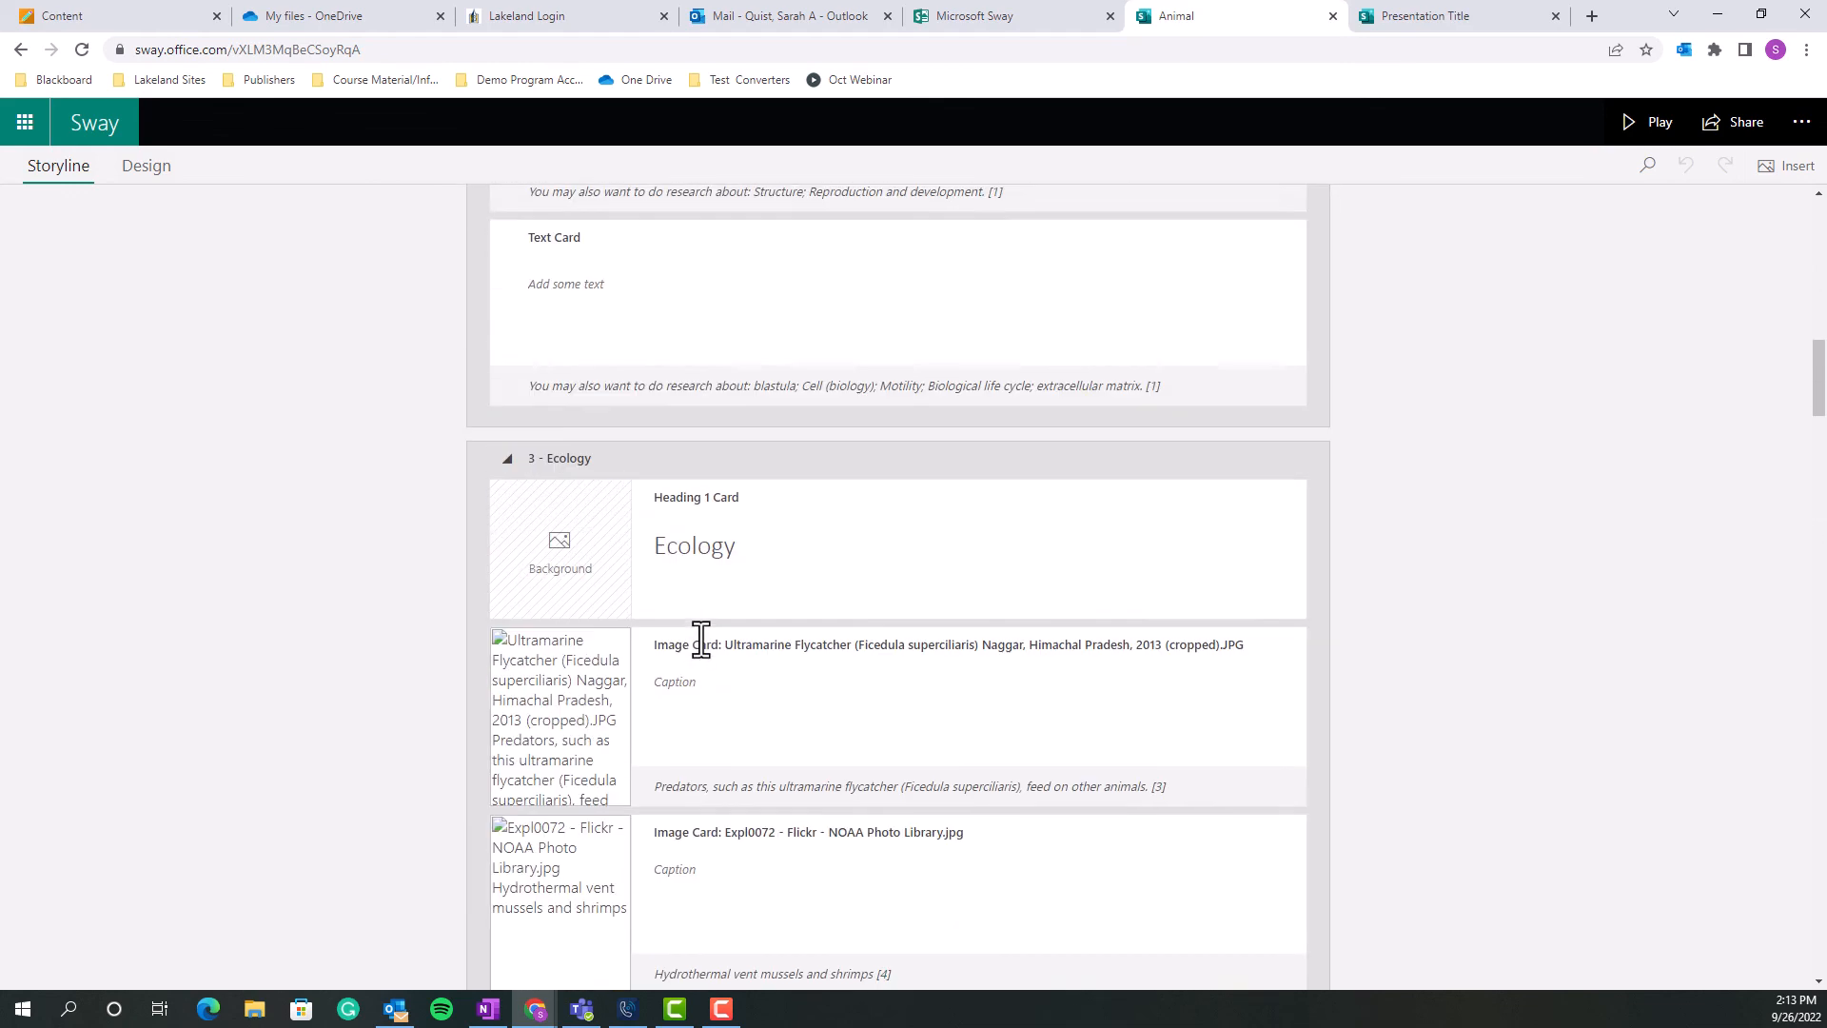
{"action": "scroll", "coordinate": [700, 638], "scroll_direction": "up", "scroll_amount": 4}
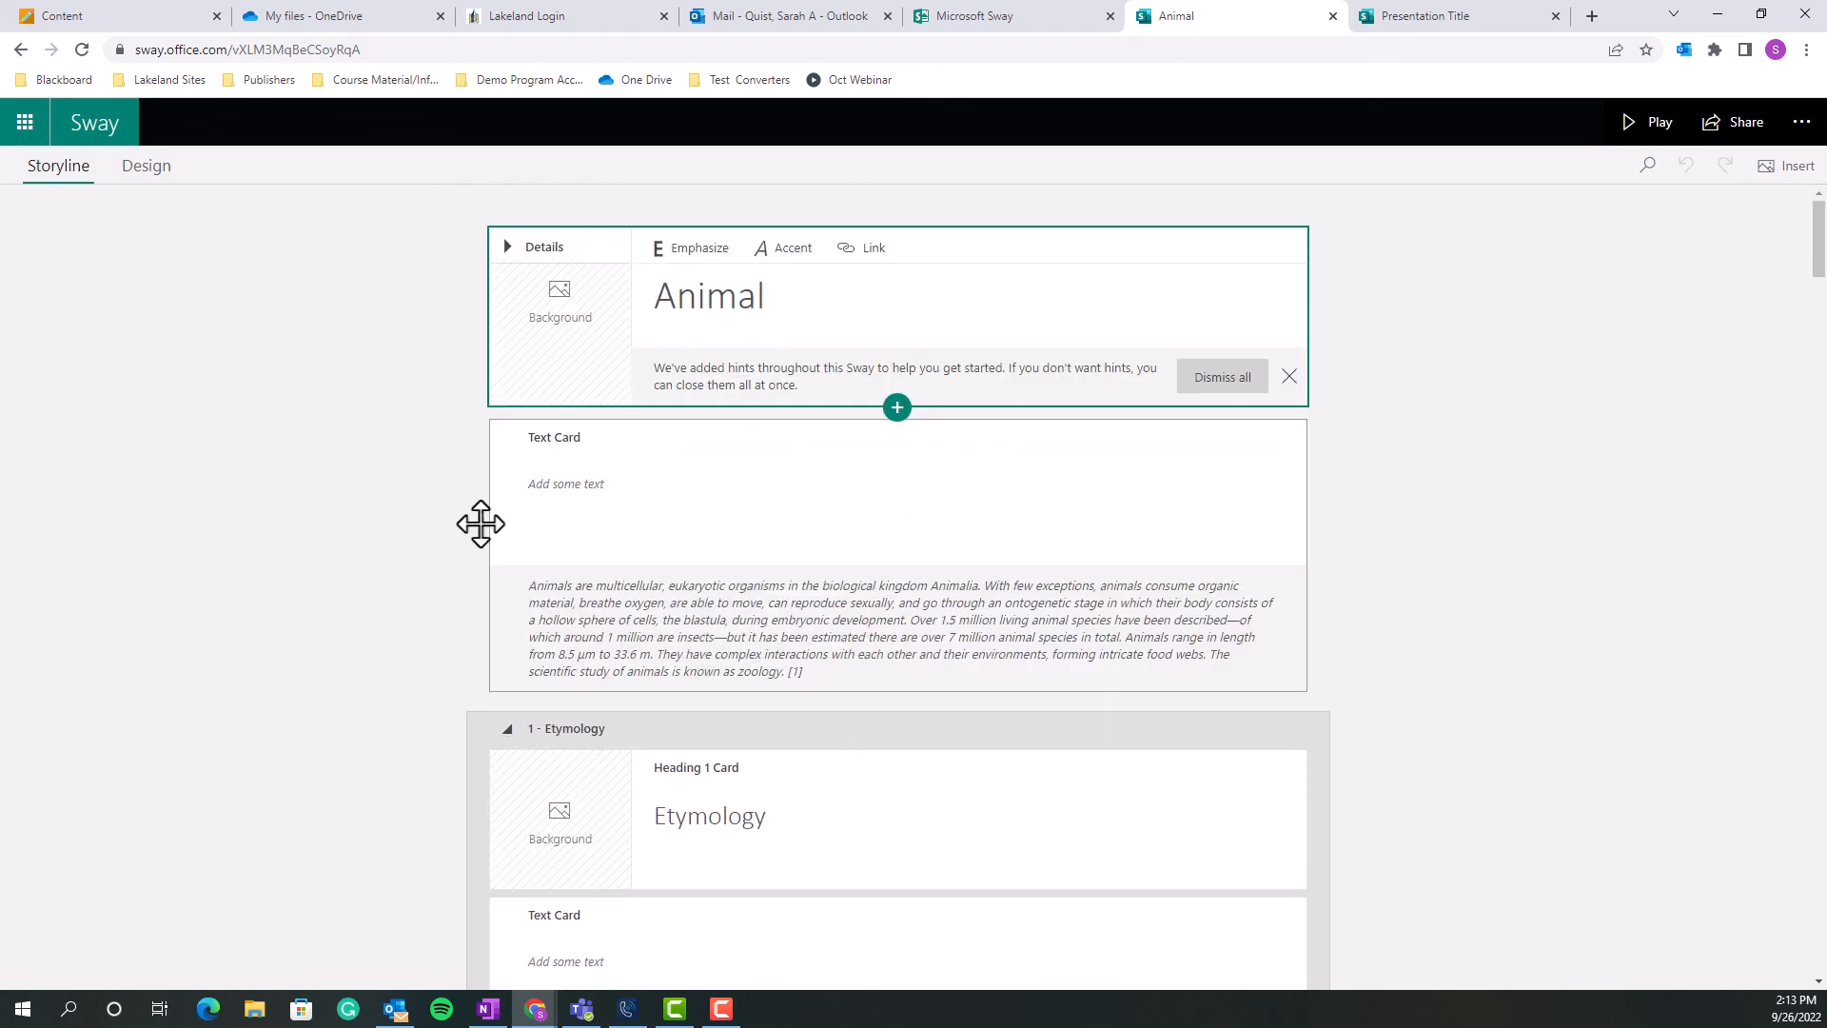